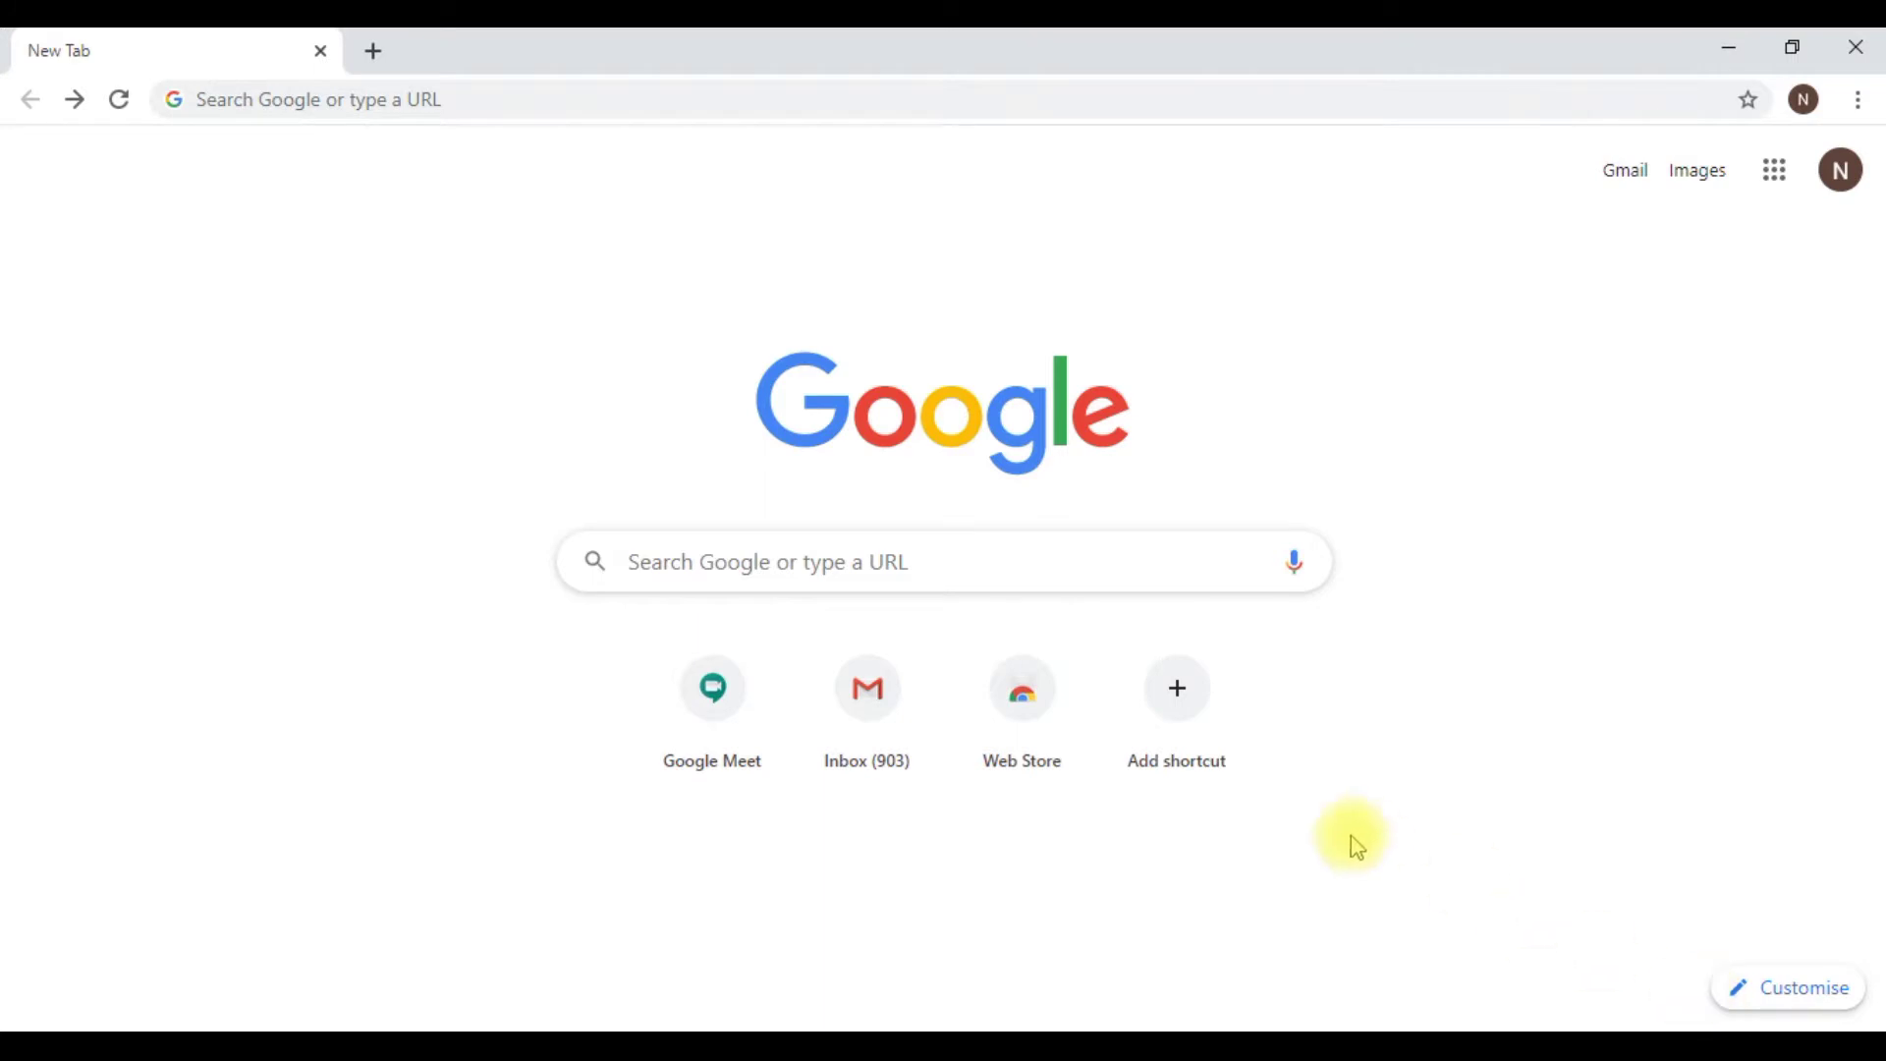
Go to meet.google.com and start a new video meeting.
left_click(248, 91)
type("meet.google.com")
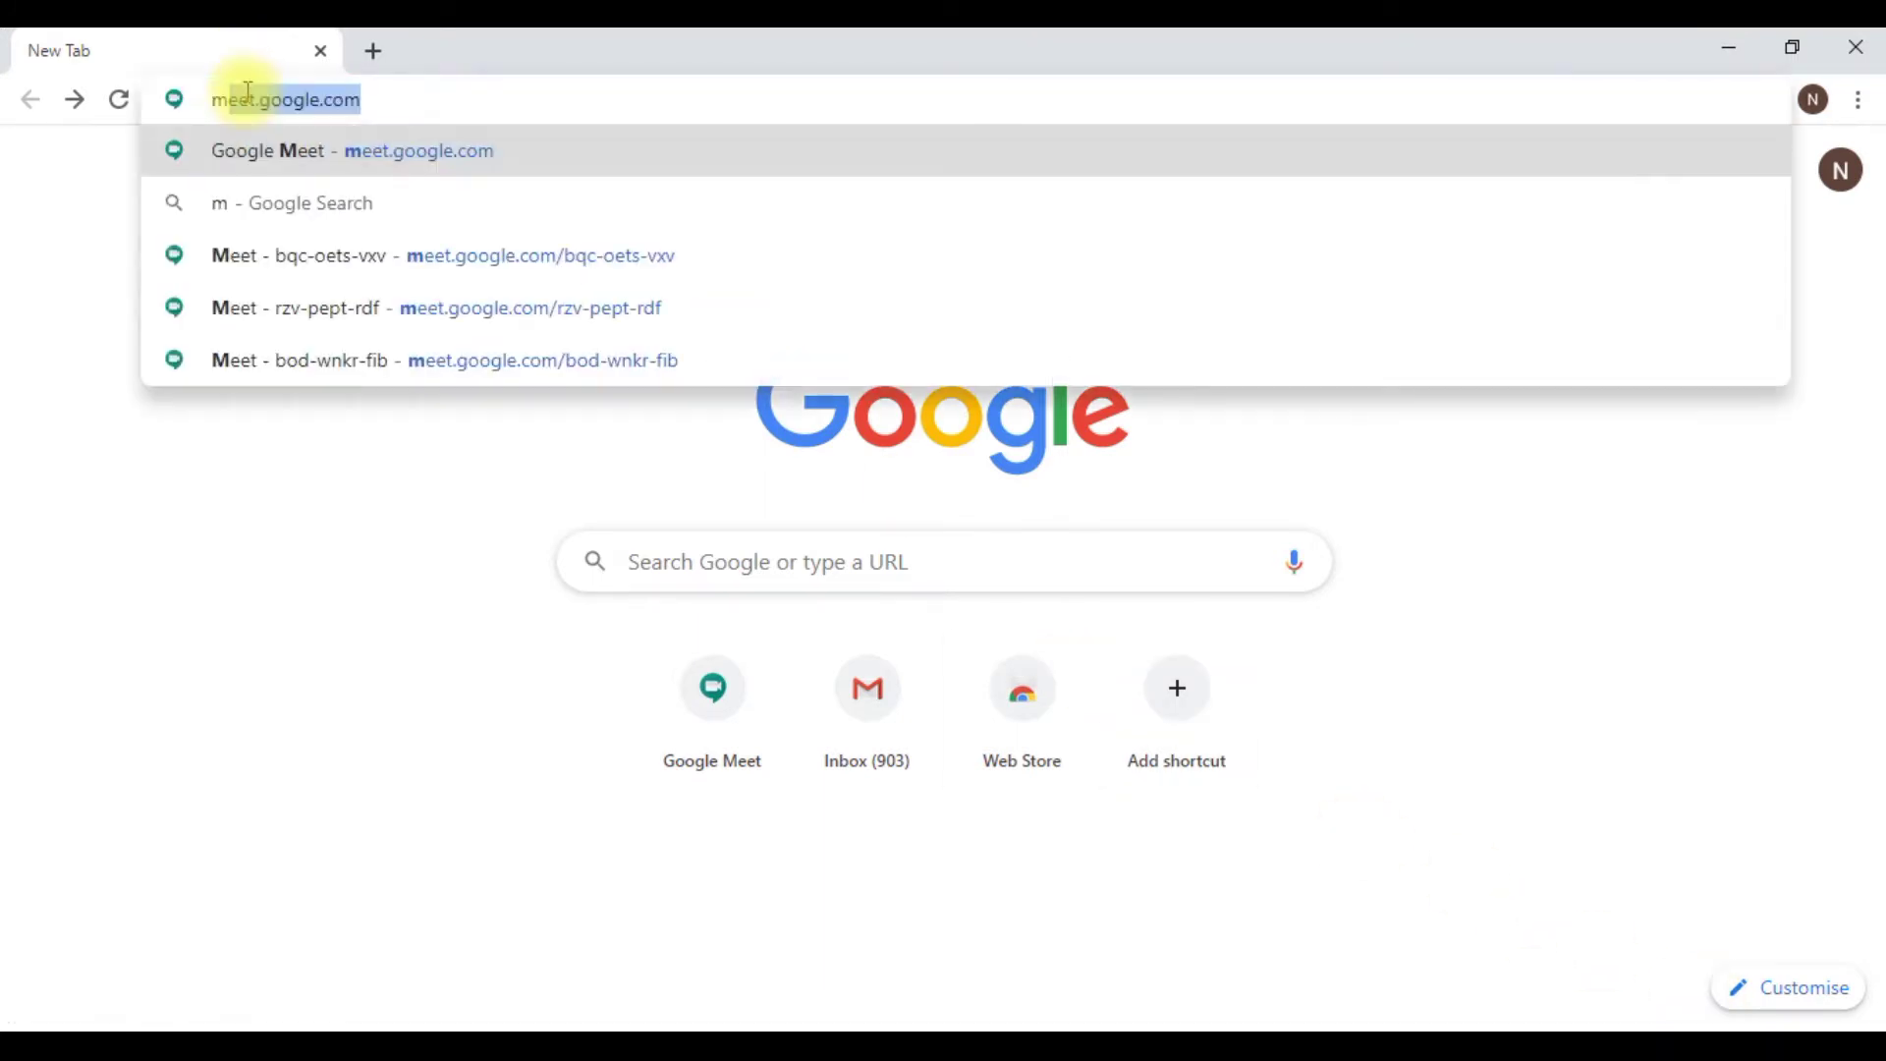
key("Return")
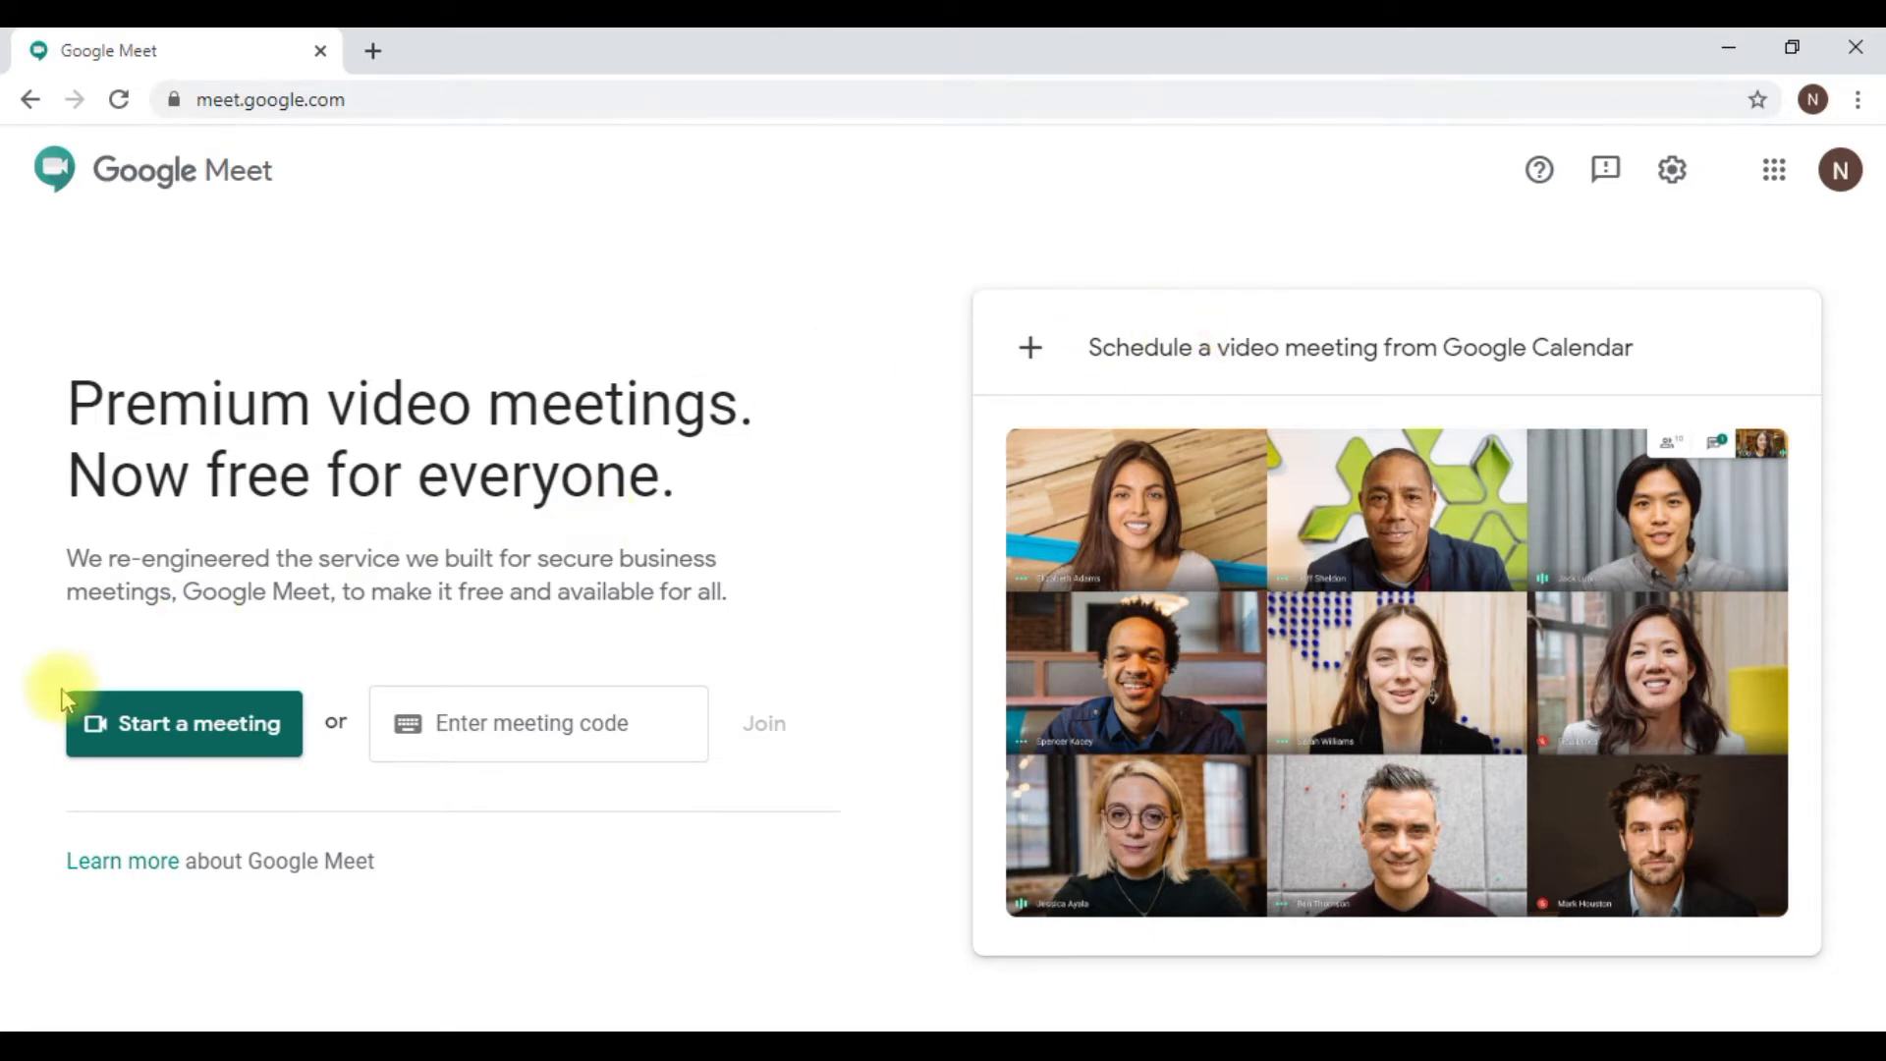
left_click(189, 729)
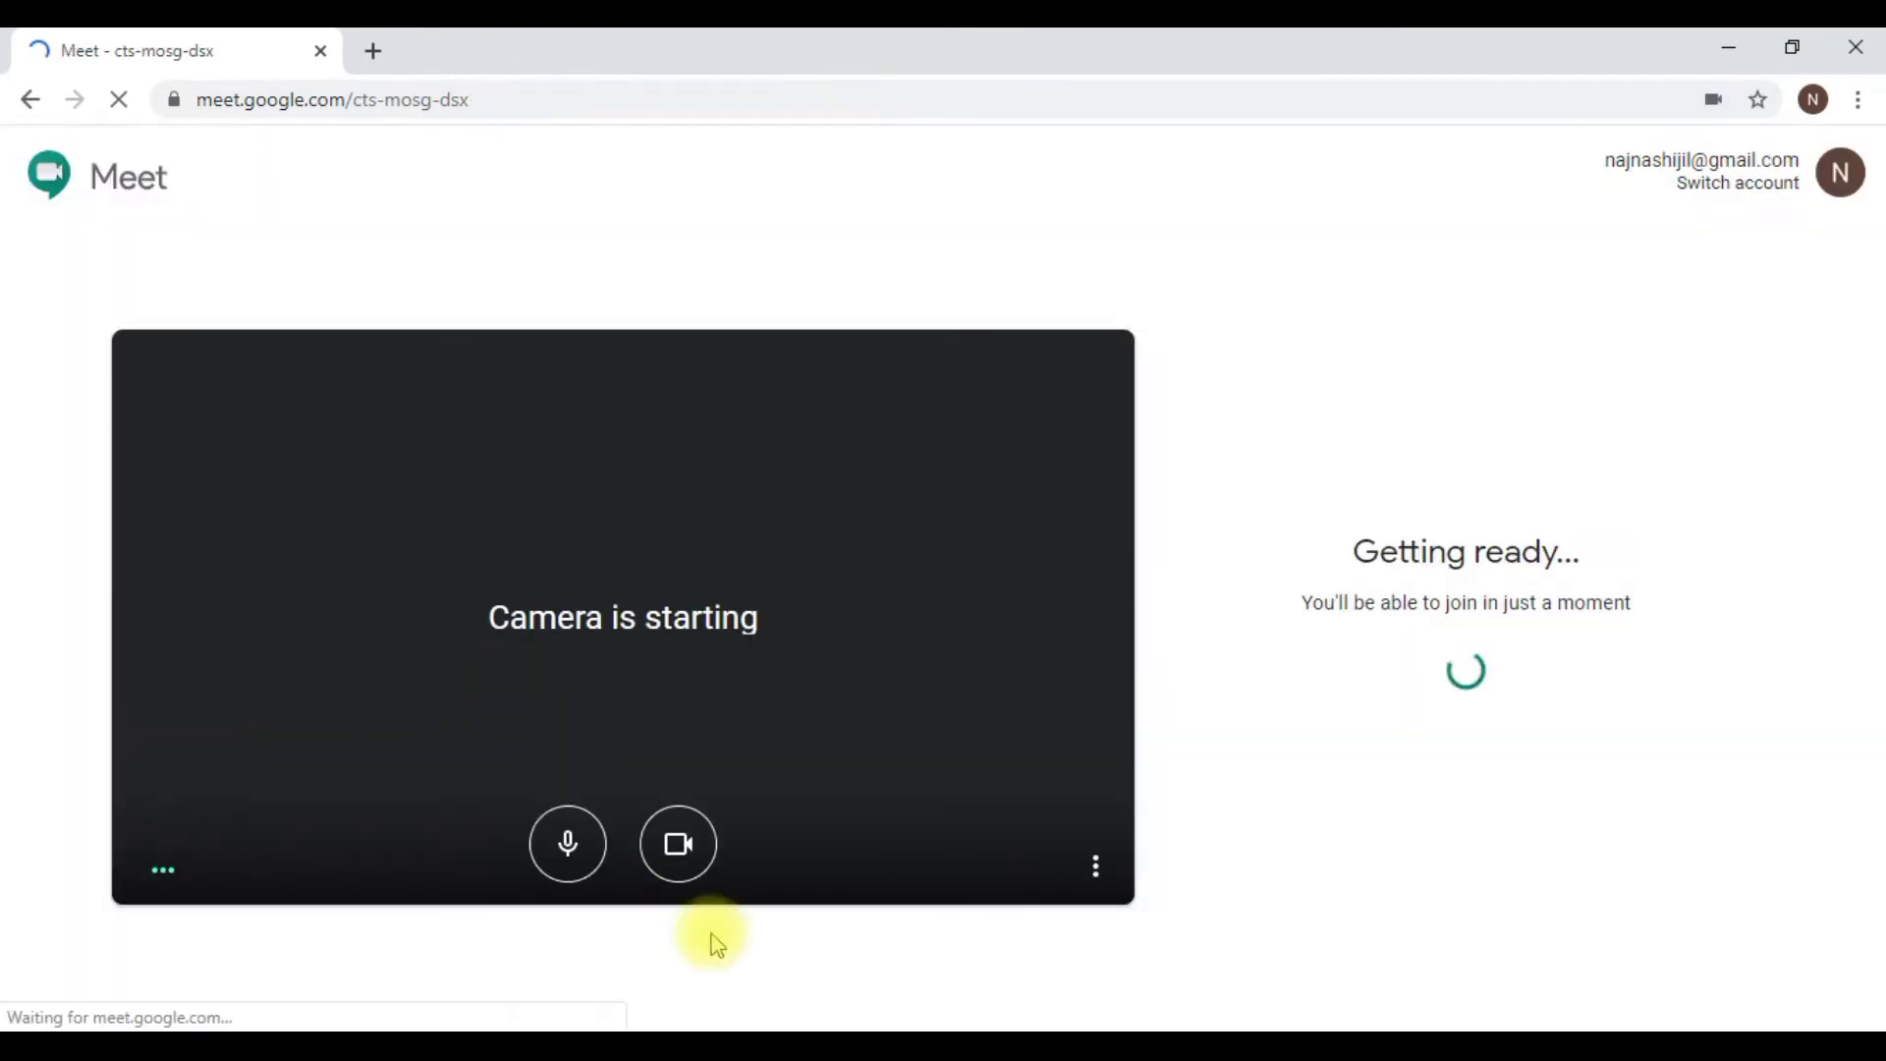
Join the new meeting with the camera and microphone turned off.
left_click(693, 866)
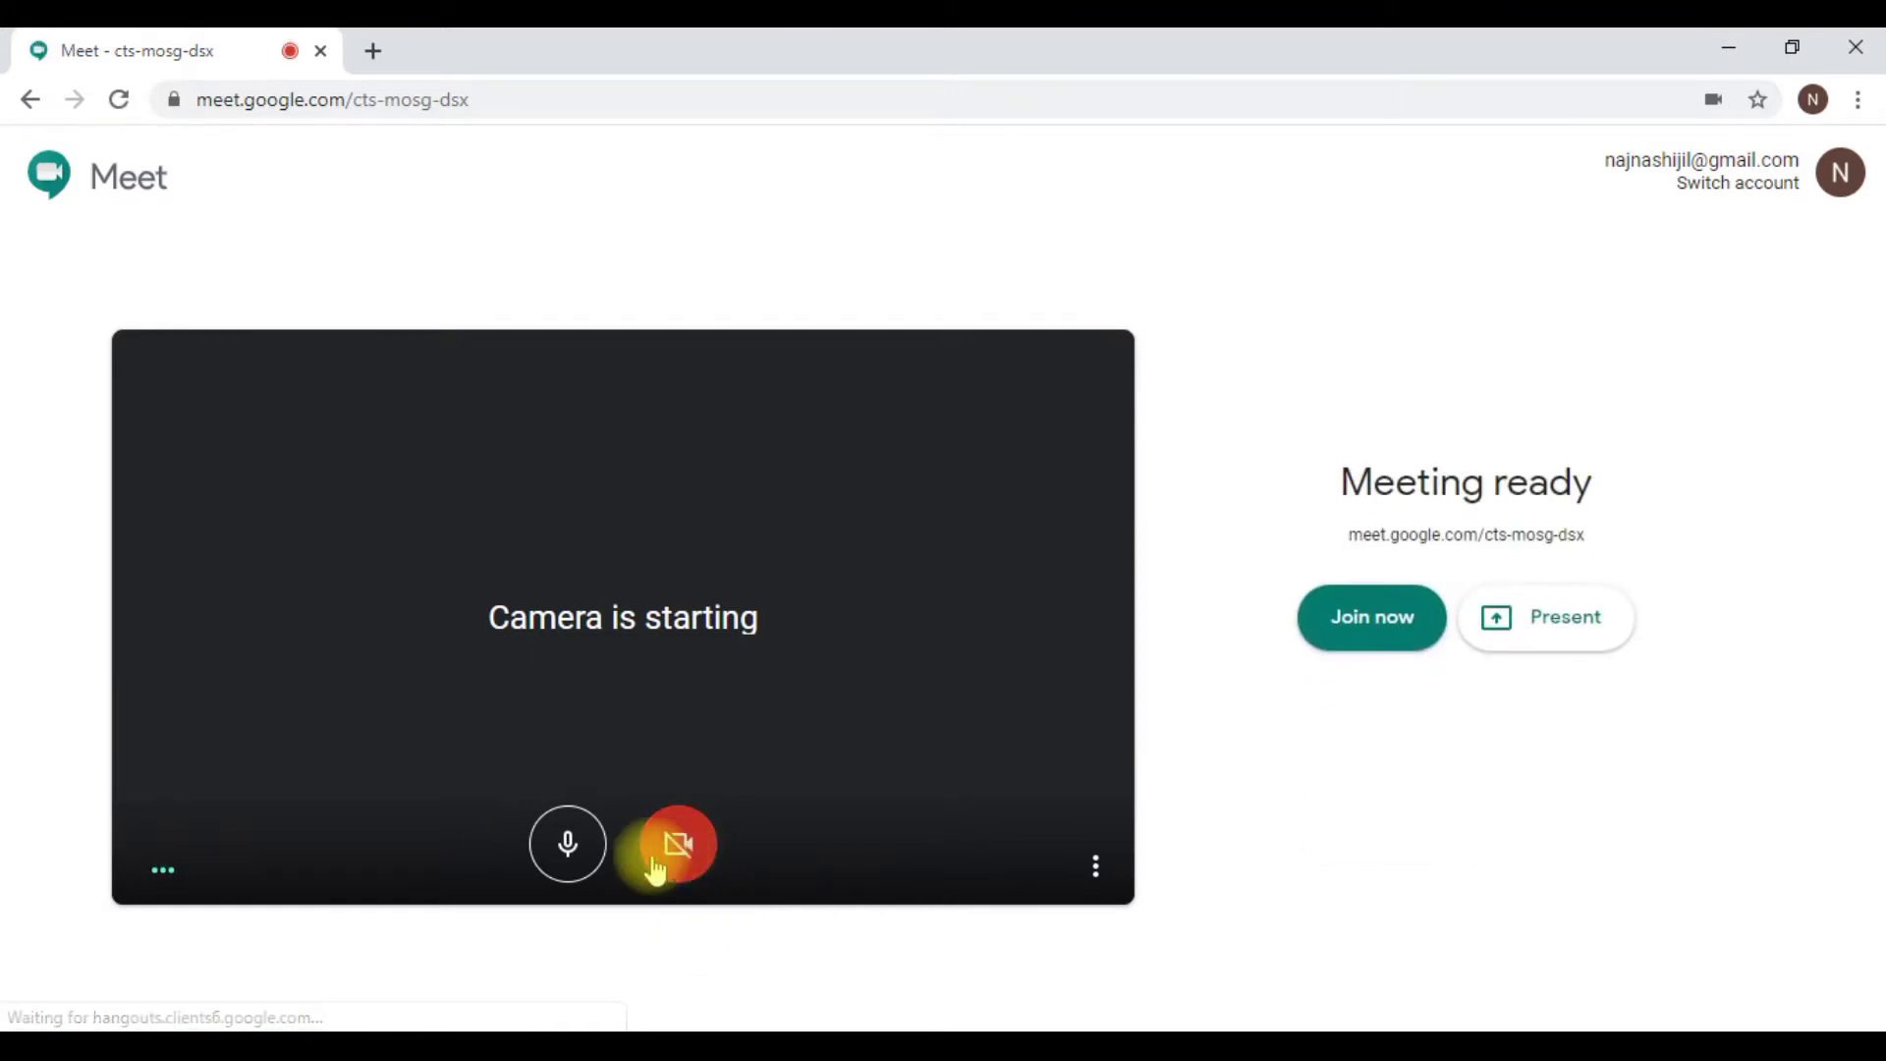
left_click(569, 867)
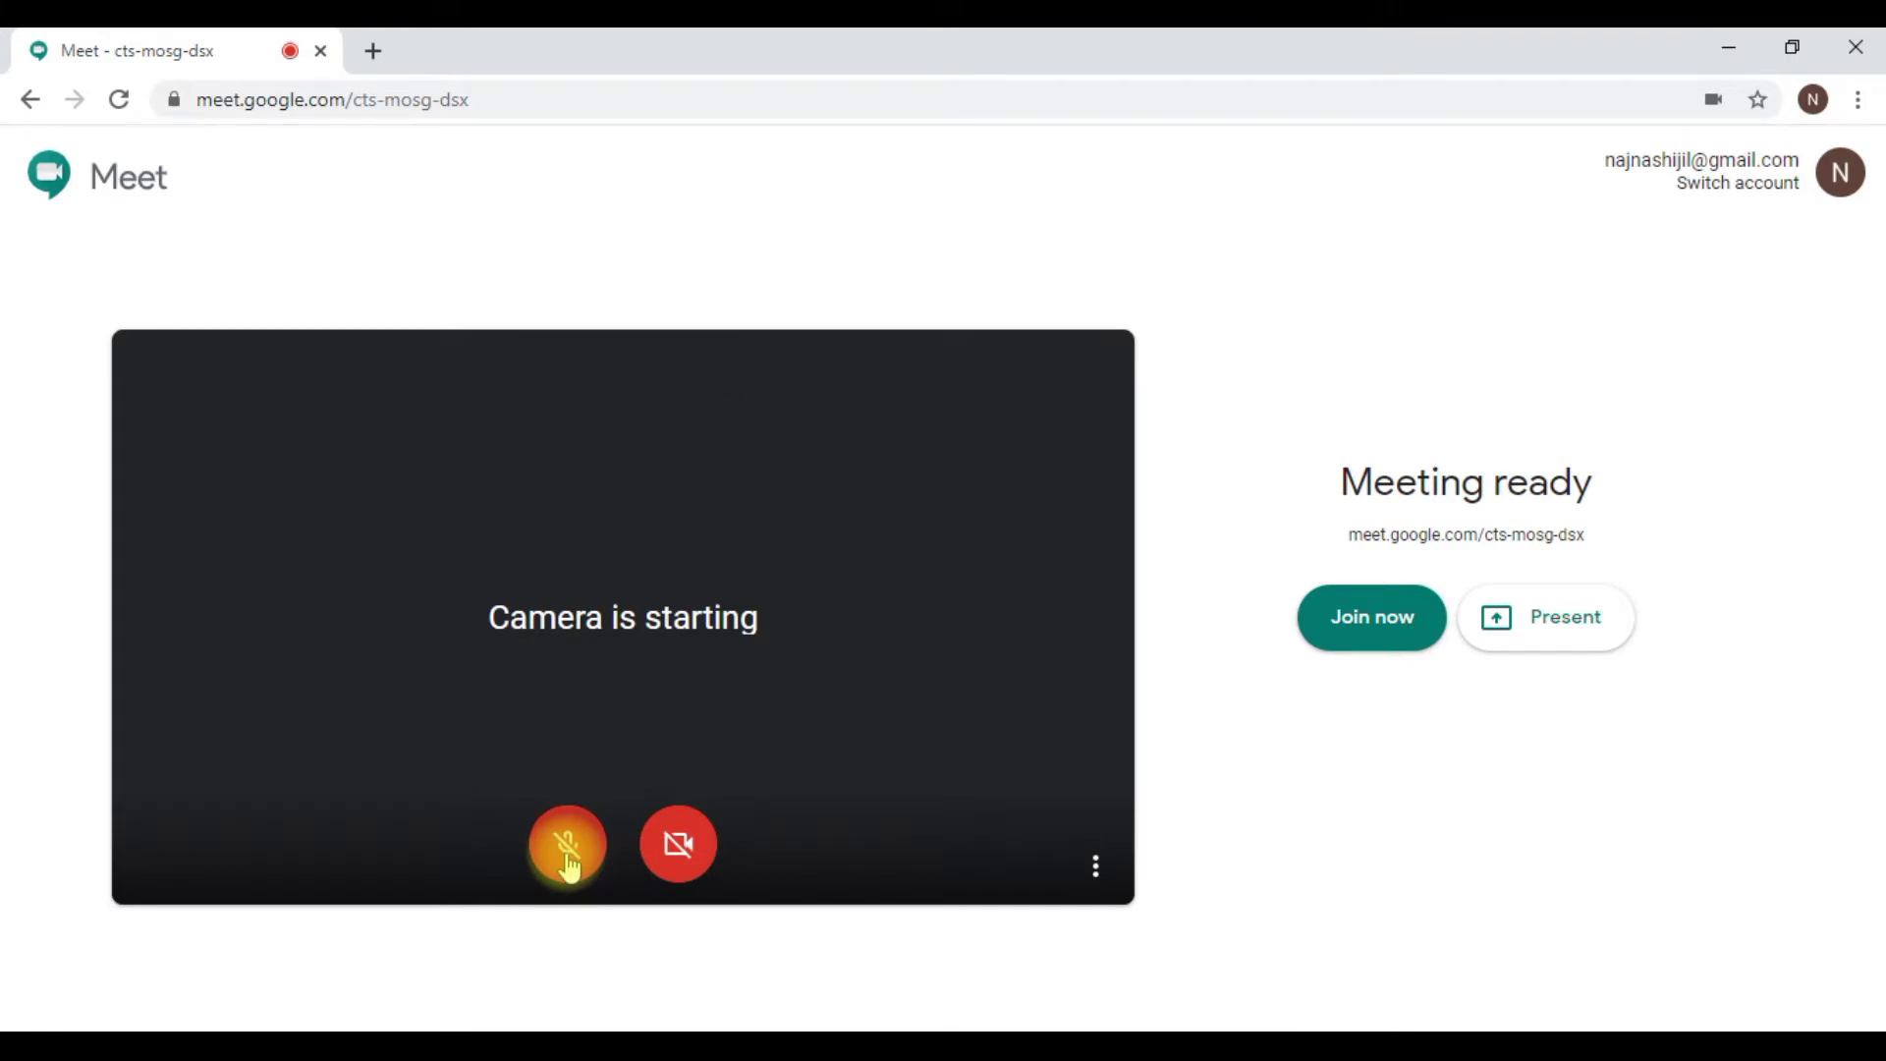
left_click(1373, 621)
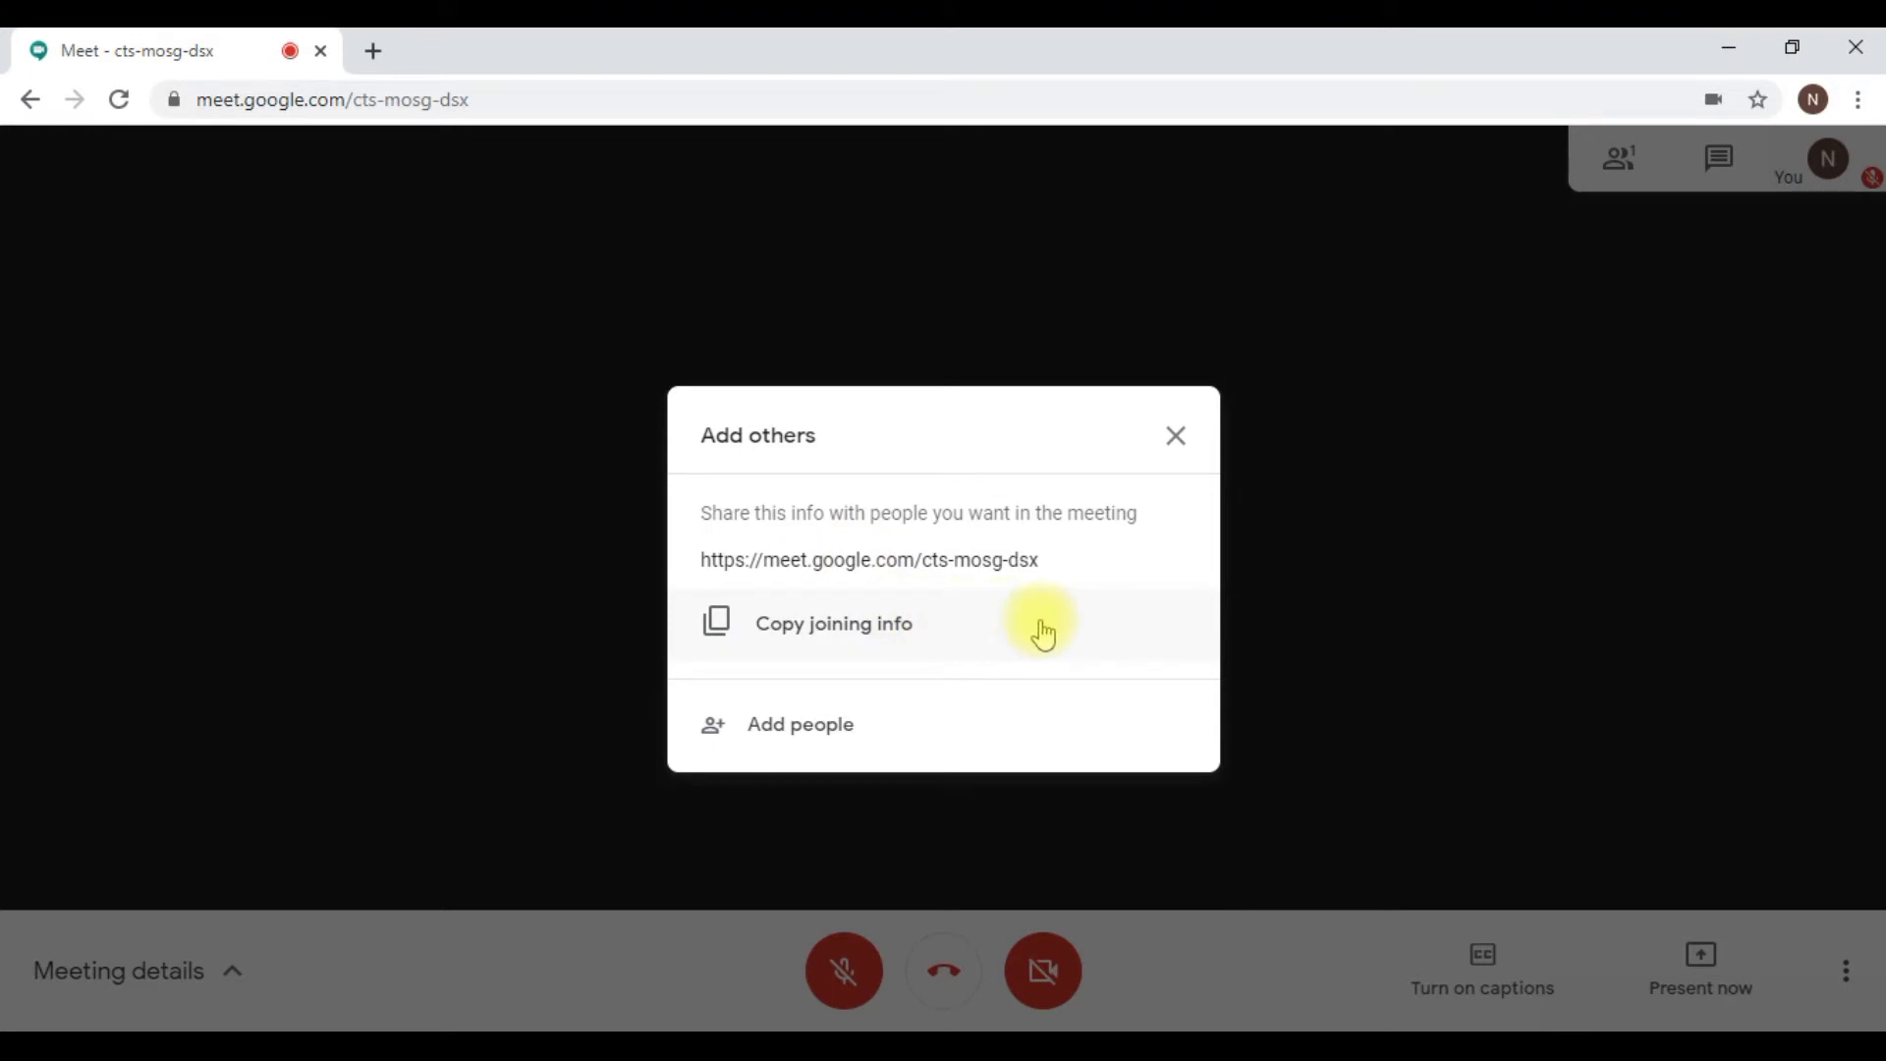
Invite the first suggested contact to the meeting by email.
left_click(861, 754)
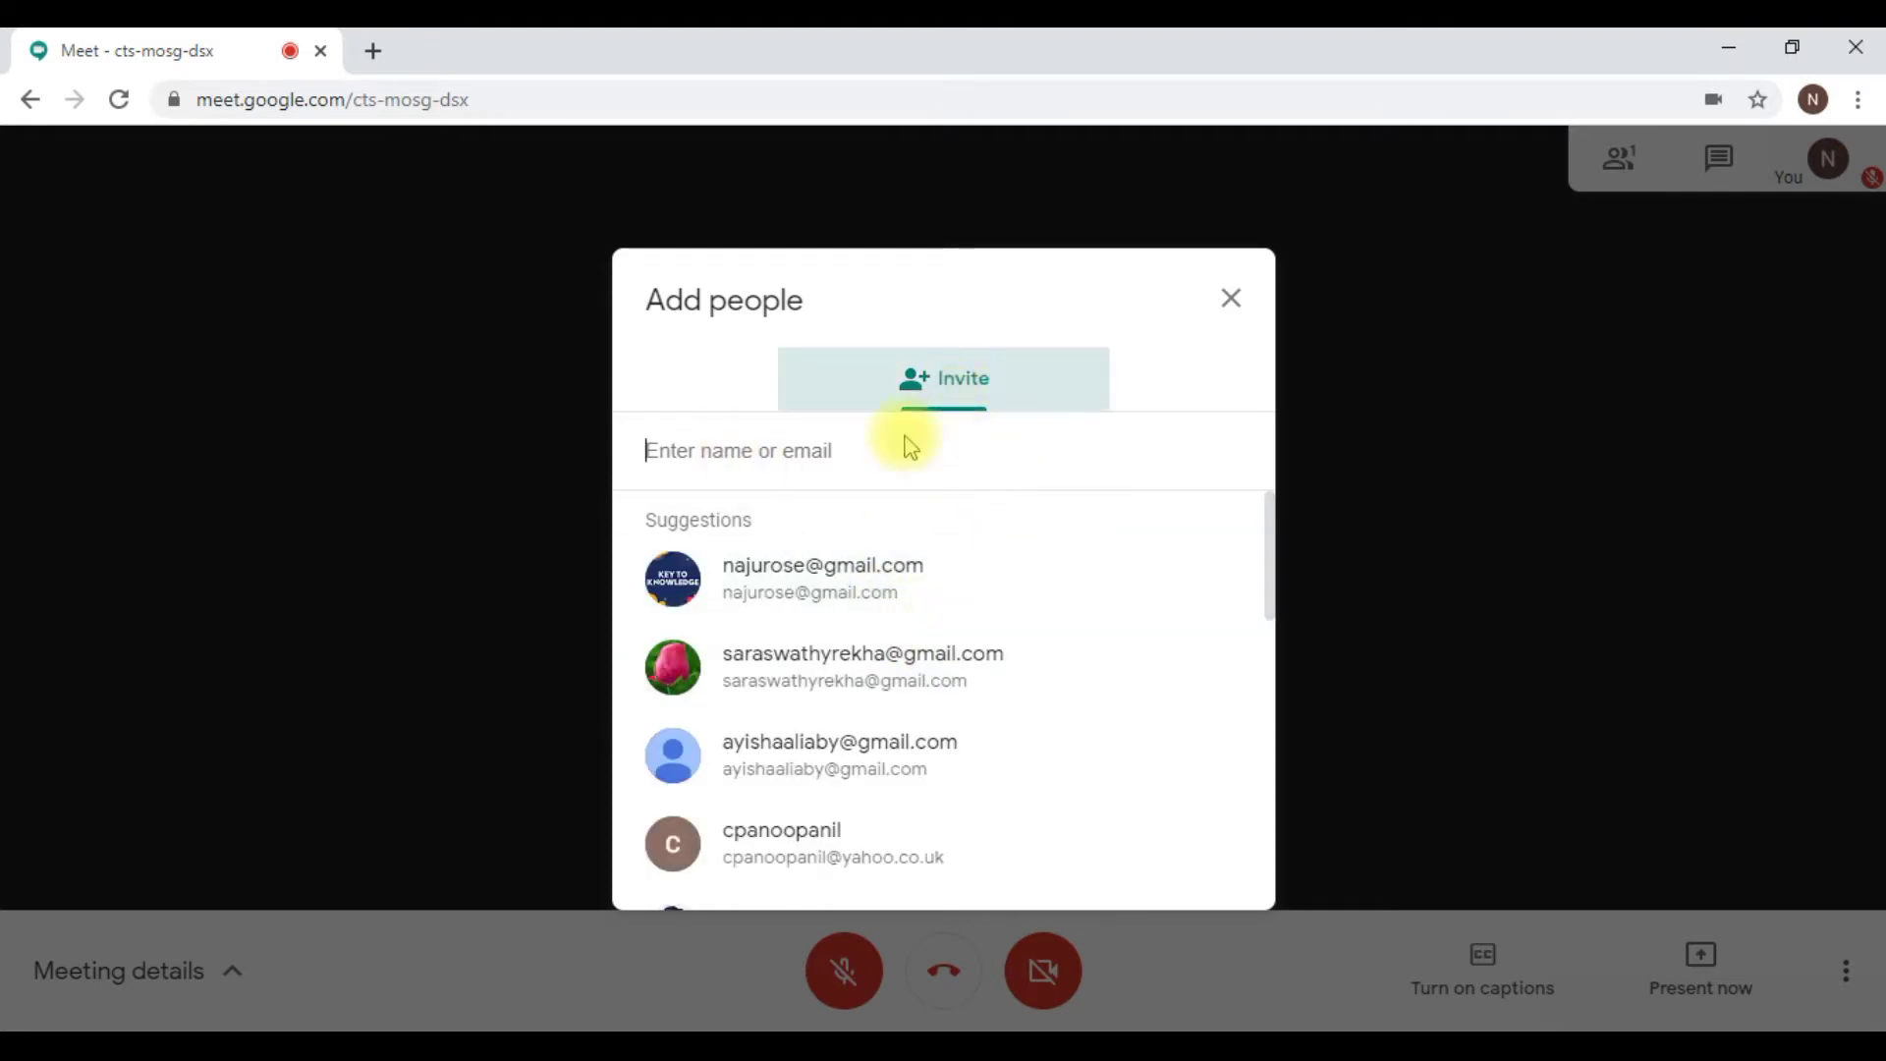
left_click(887, 594)
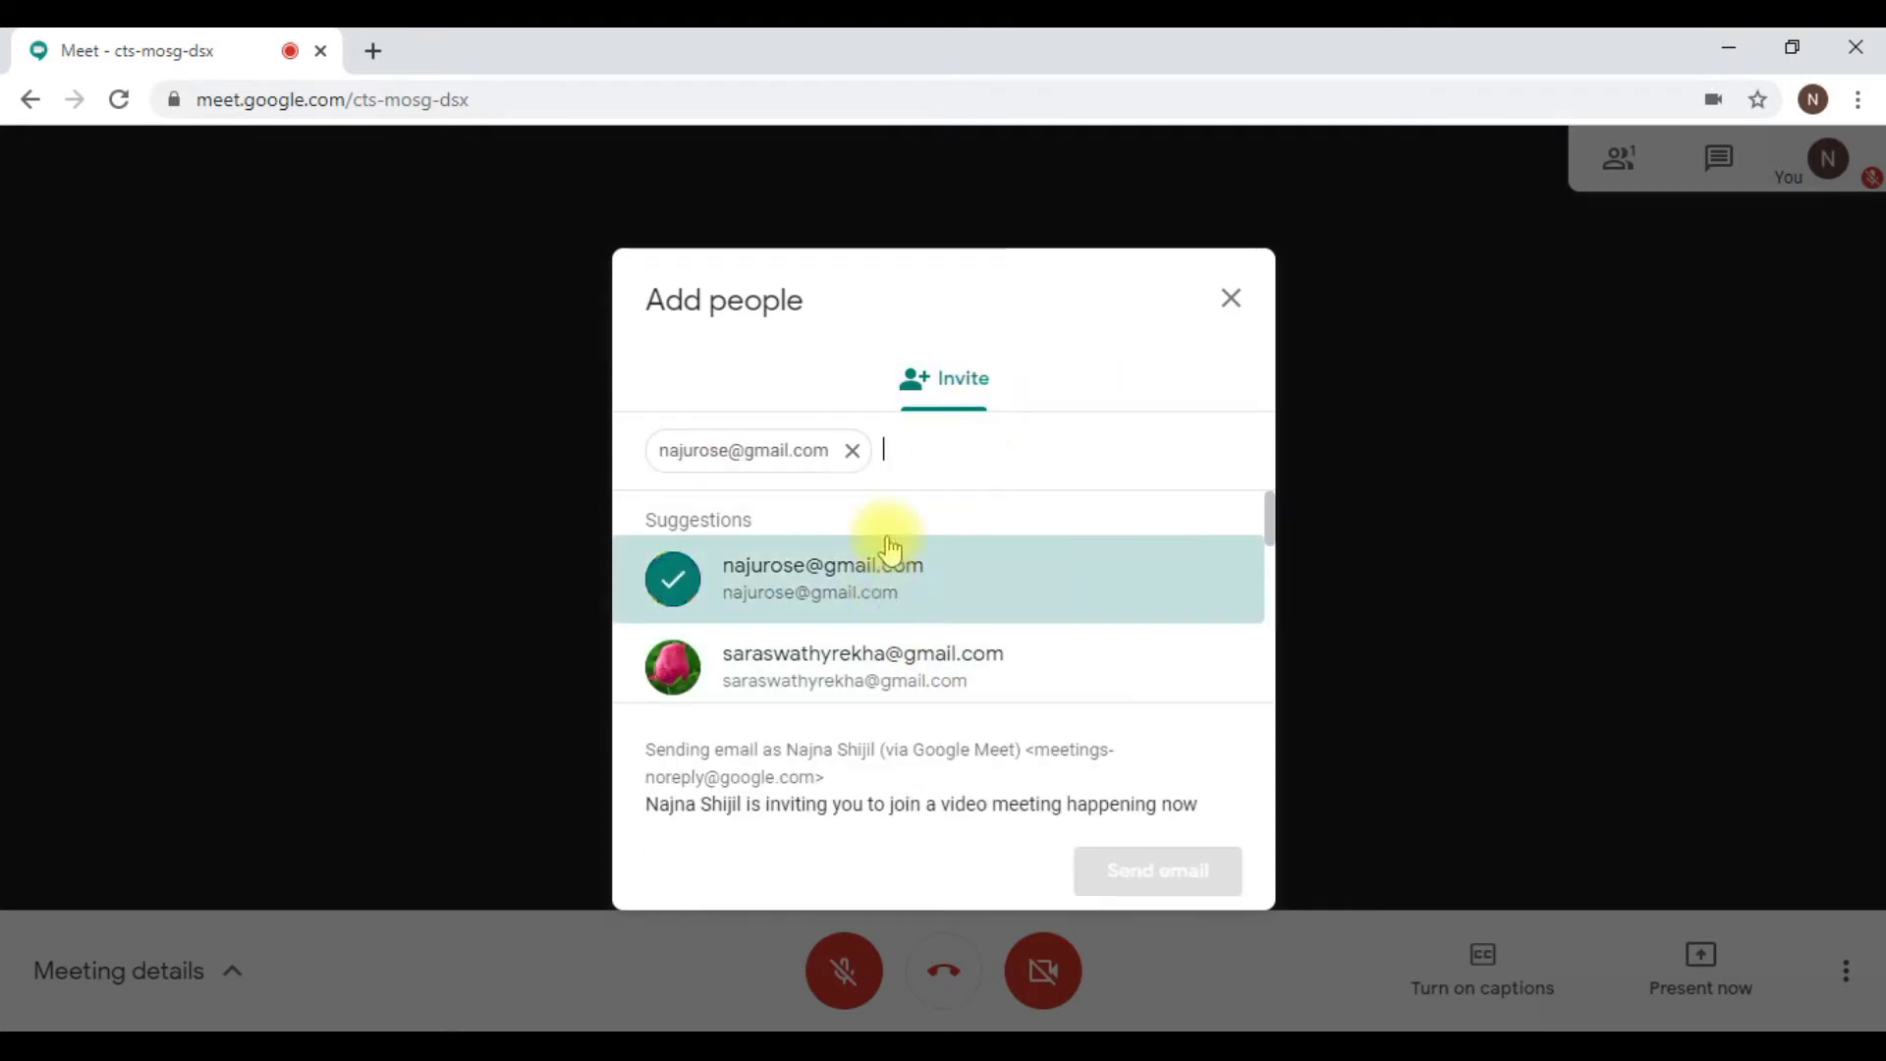
left_click(1138, 891)
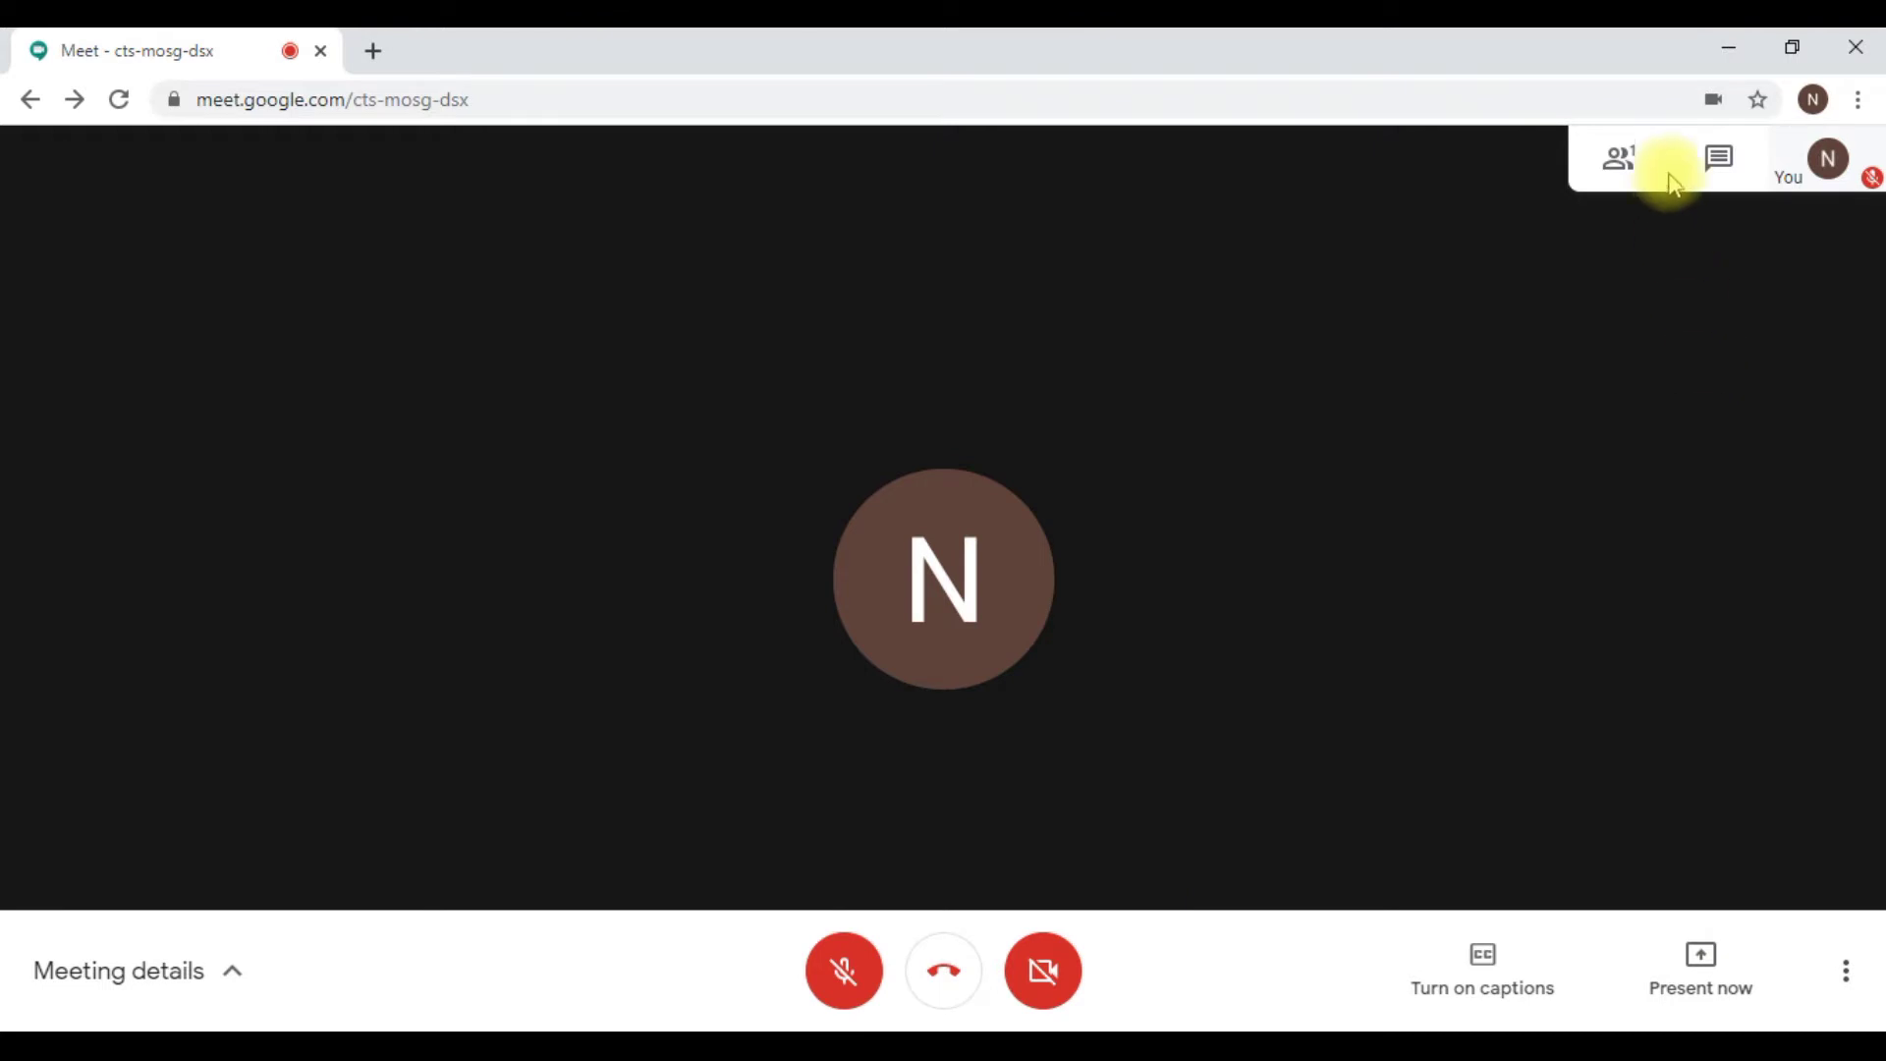
Examine the meeting's participant list and chat, and return to the full call view.
left_click(1612, 173)
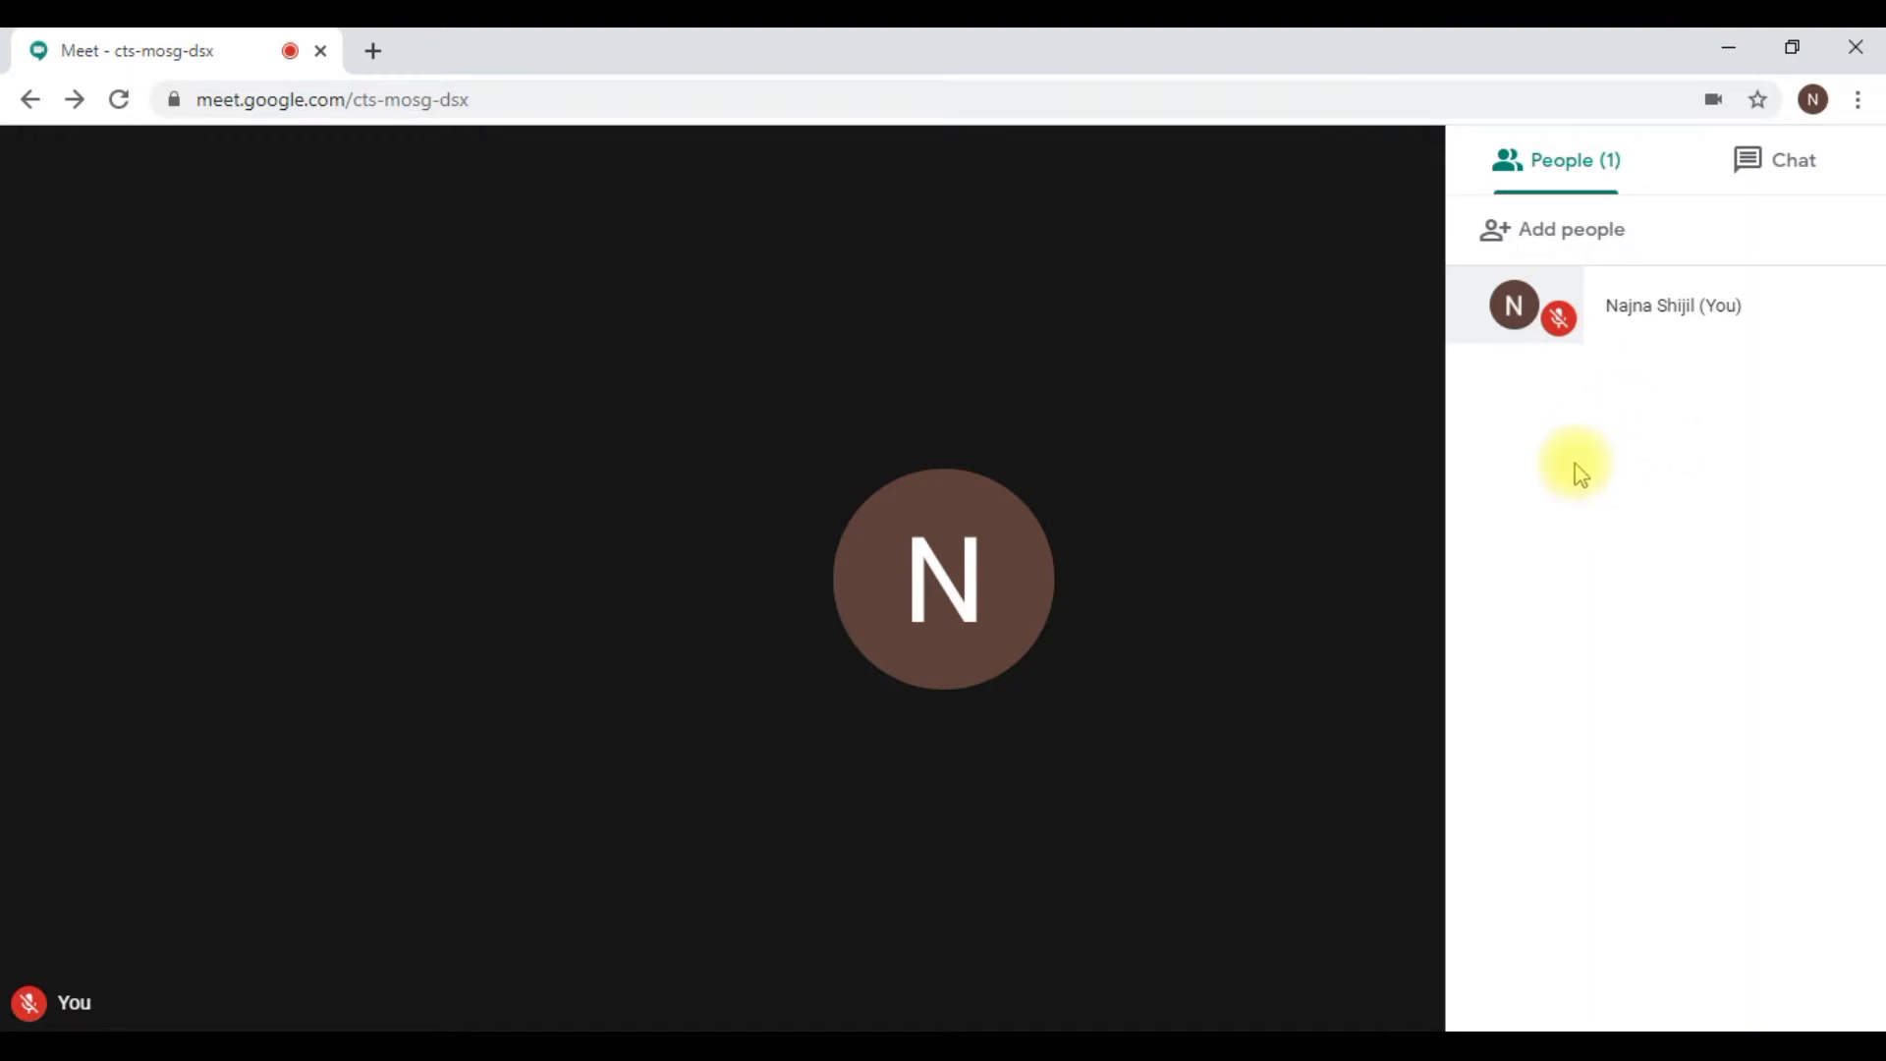
left_click(1805, 186)
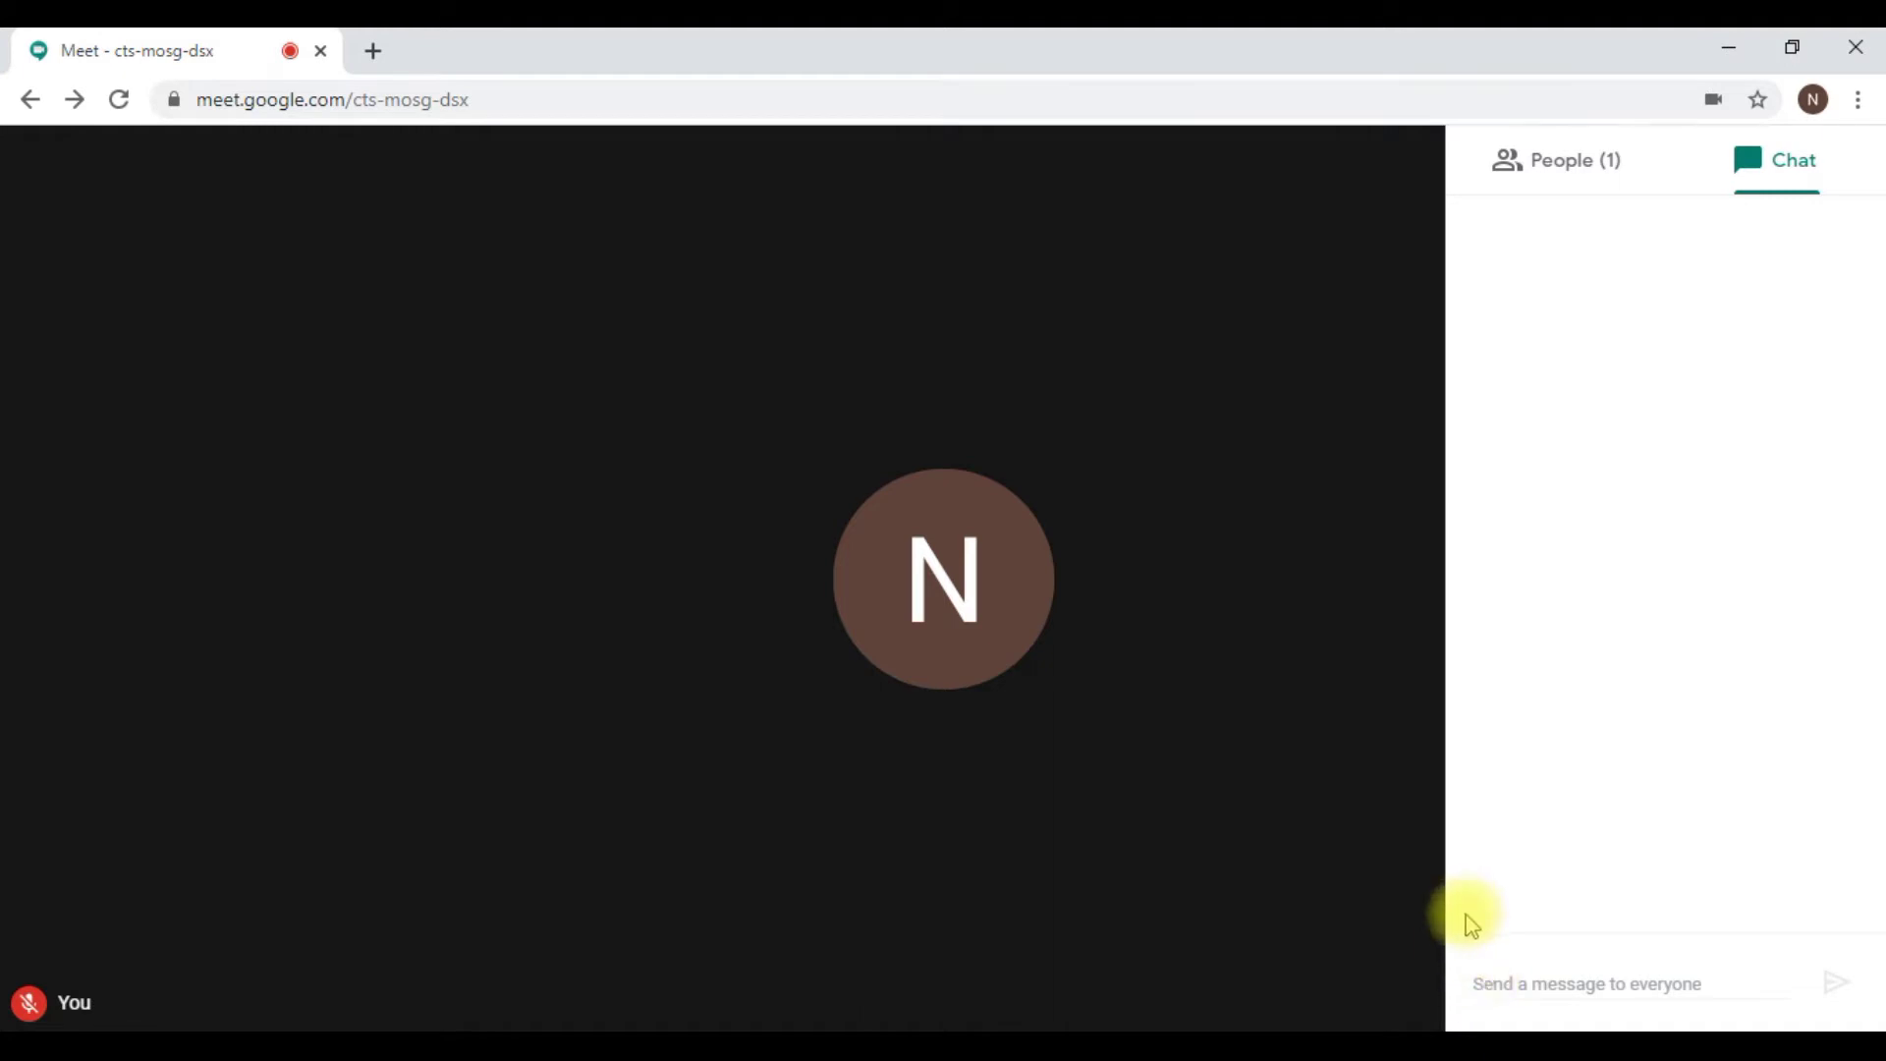
left_click(1113, 696)
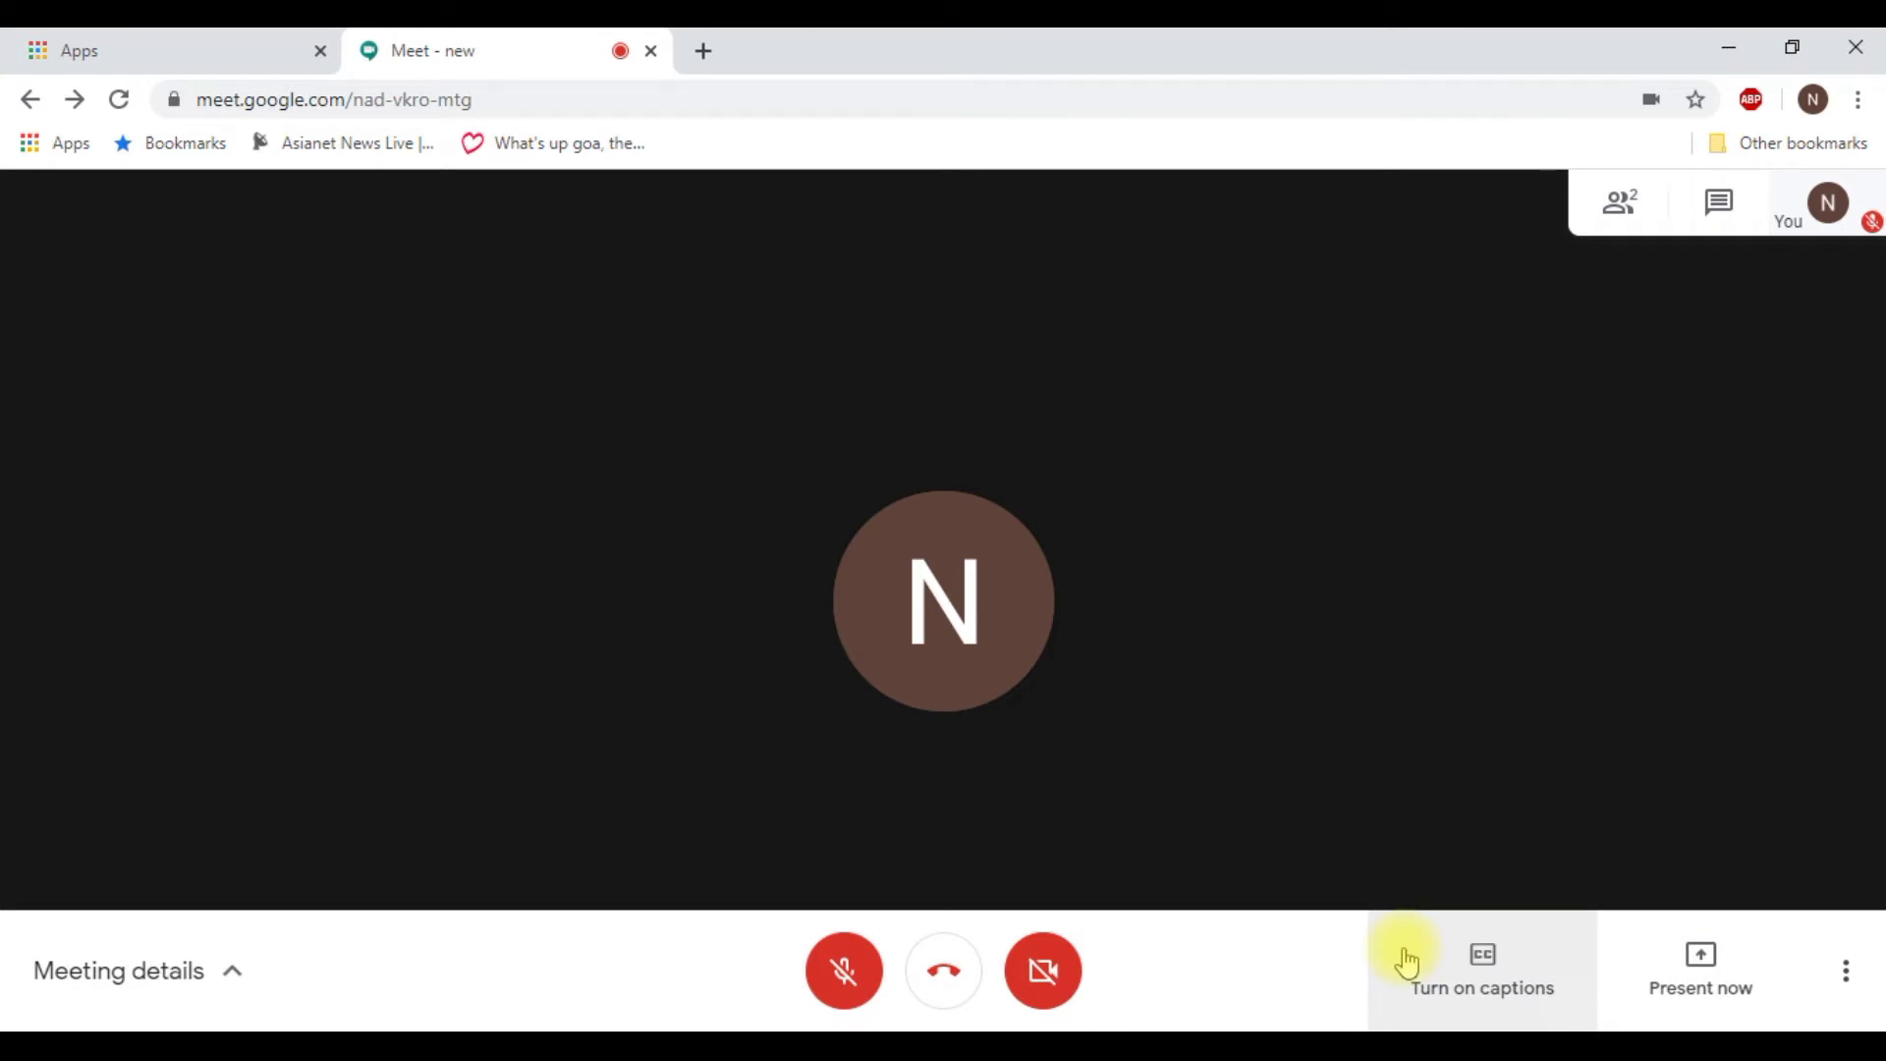
Review the available call layouts, such as Auto, Sidebar, Spotlight and Tiled, without changing the layout.
left_click(1832, 969)
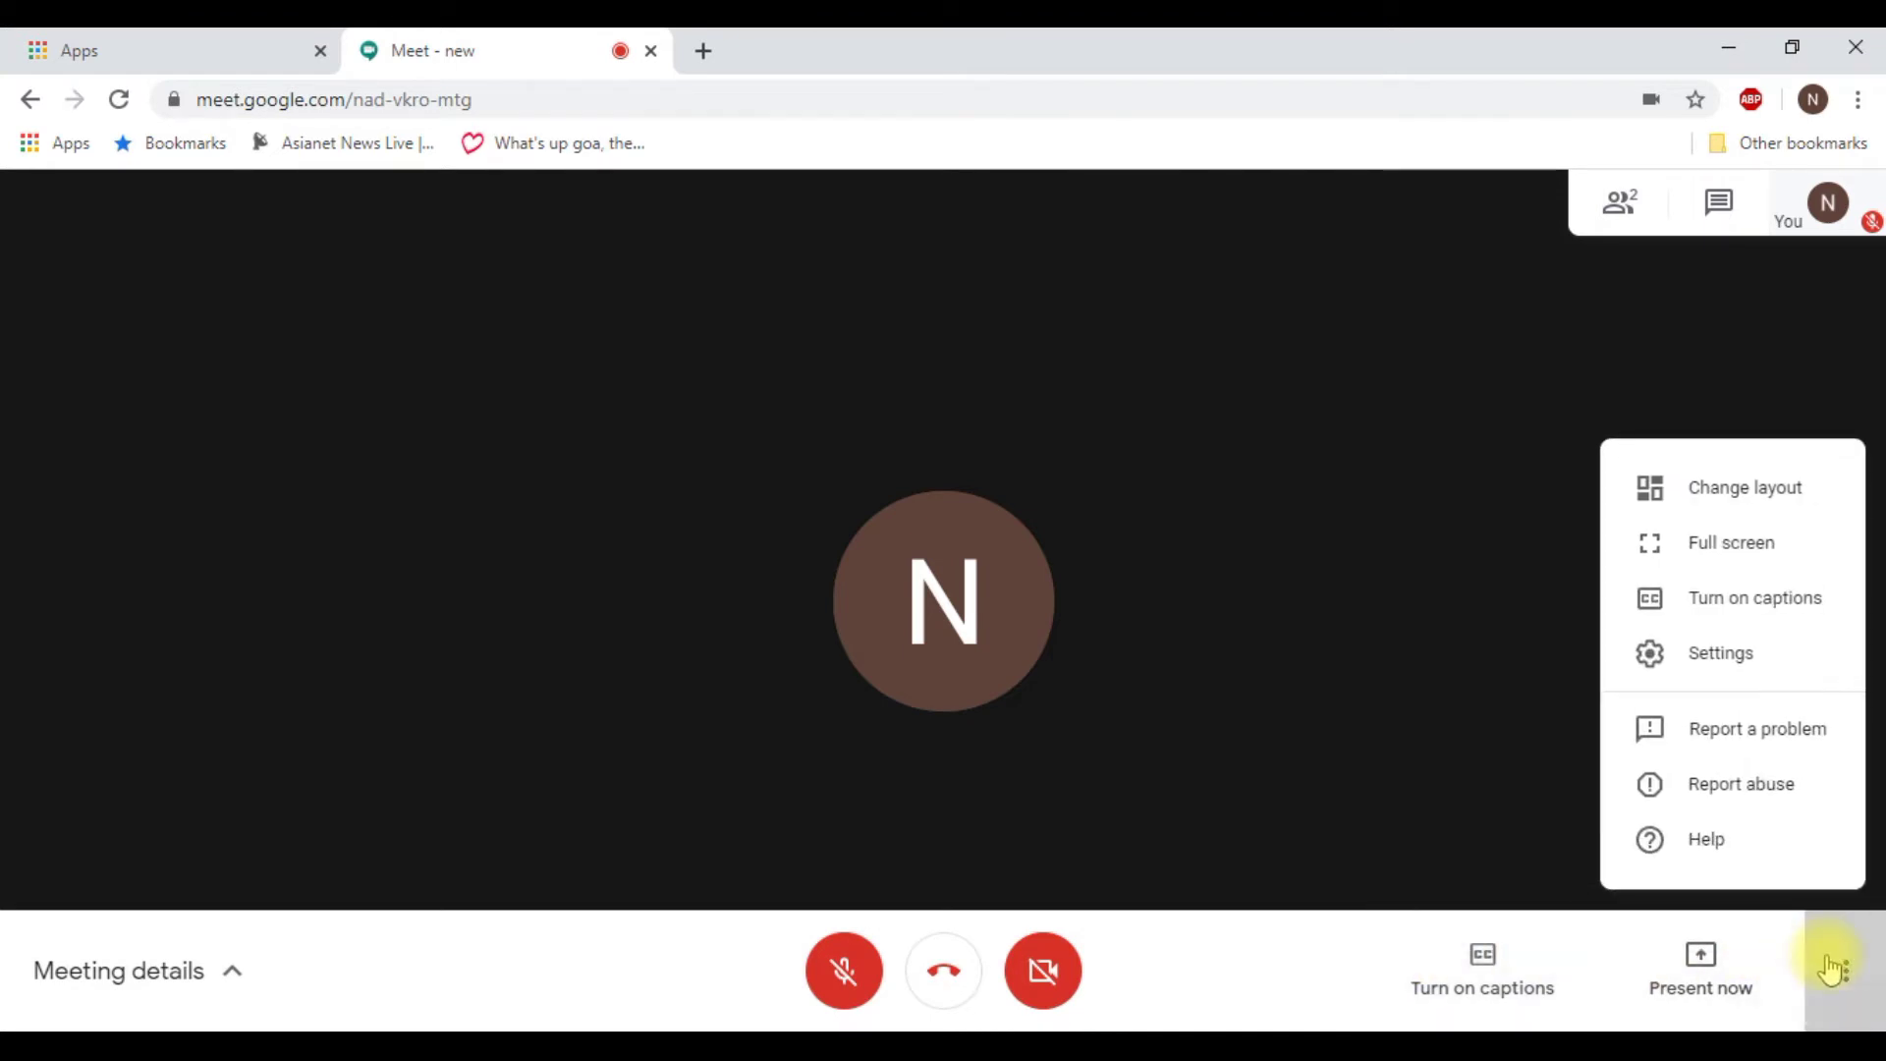
left_click(1718, 506)
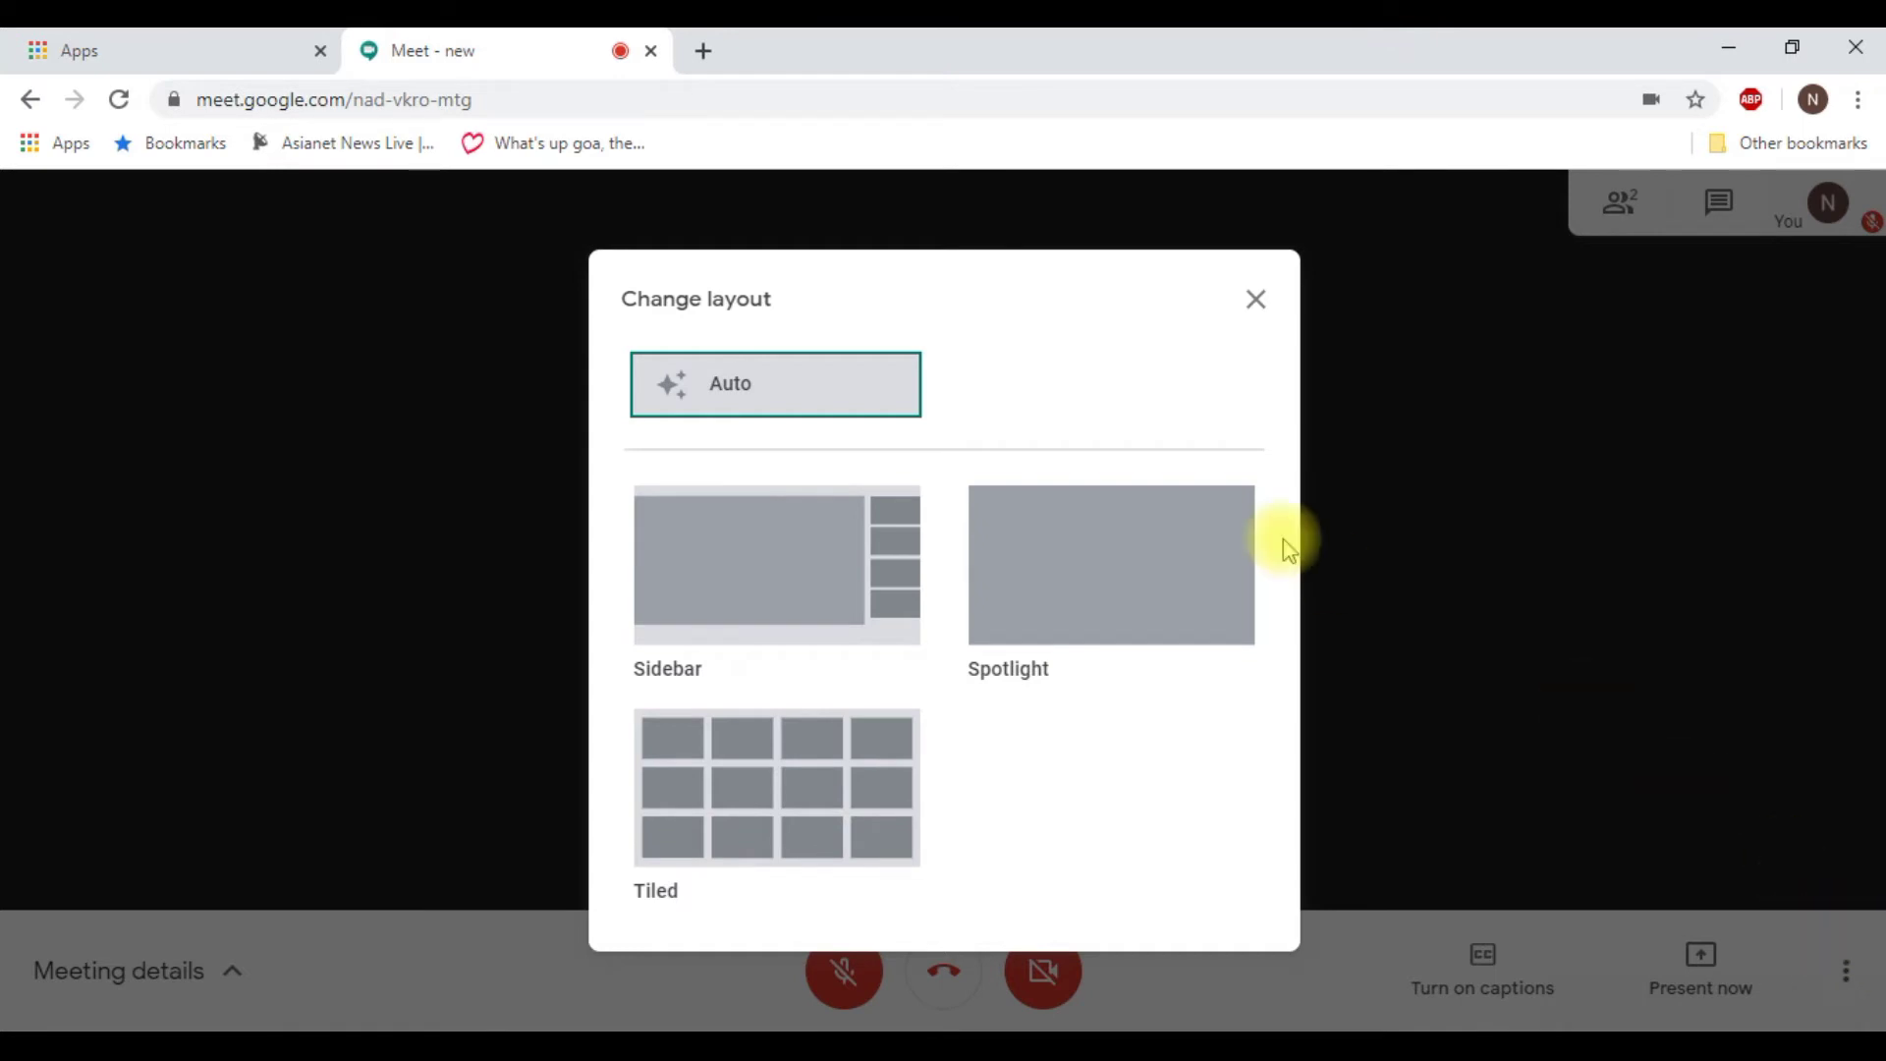
left_click(1257, 301)
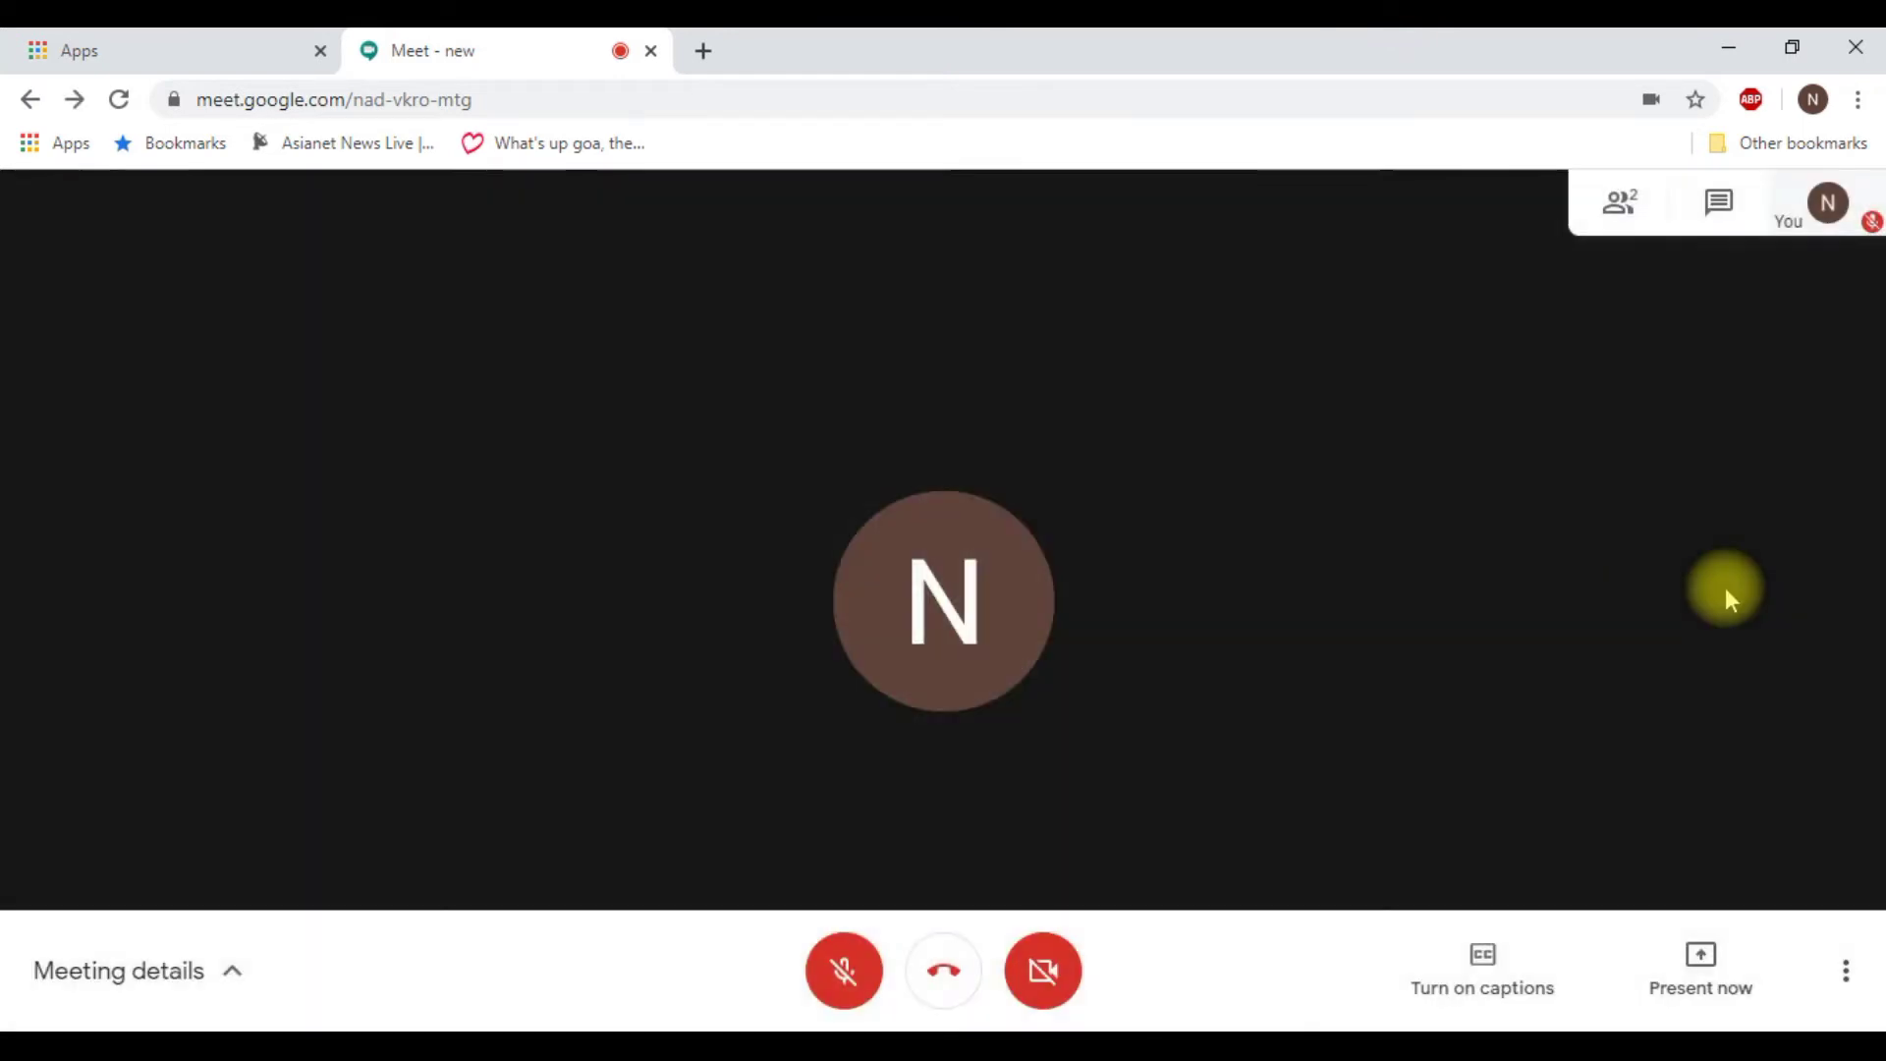
Review the meeting's audio and video settings, including microphone, speakers, camera and resolutions, and close them.
left_click(1846, 967)
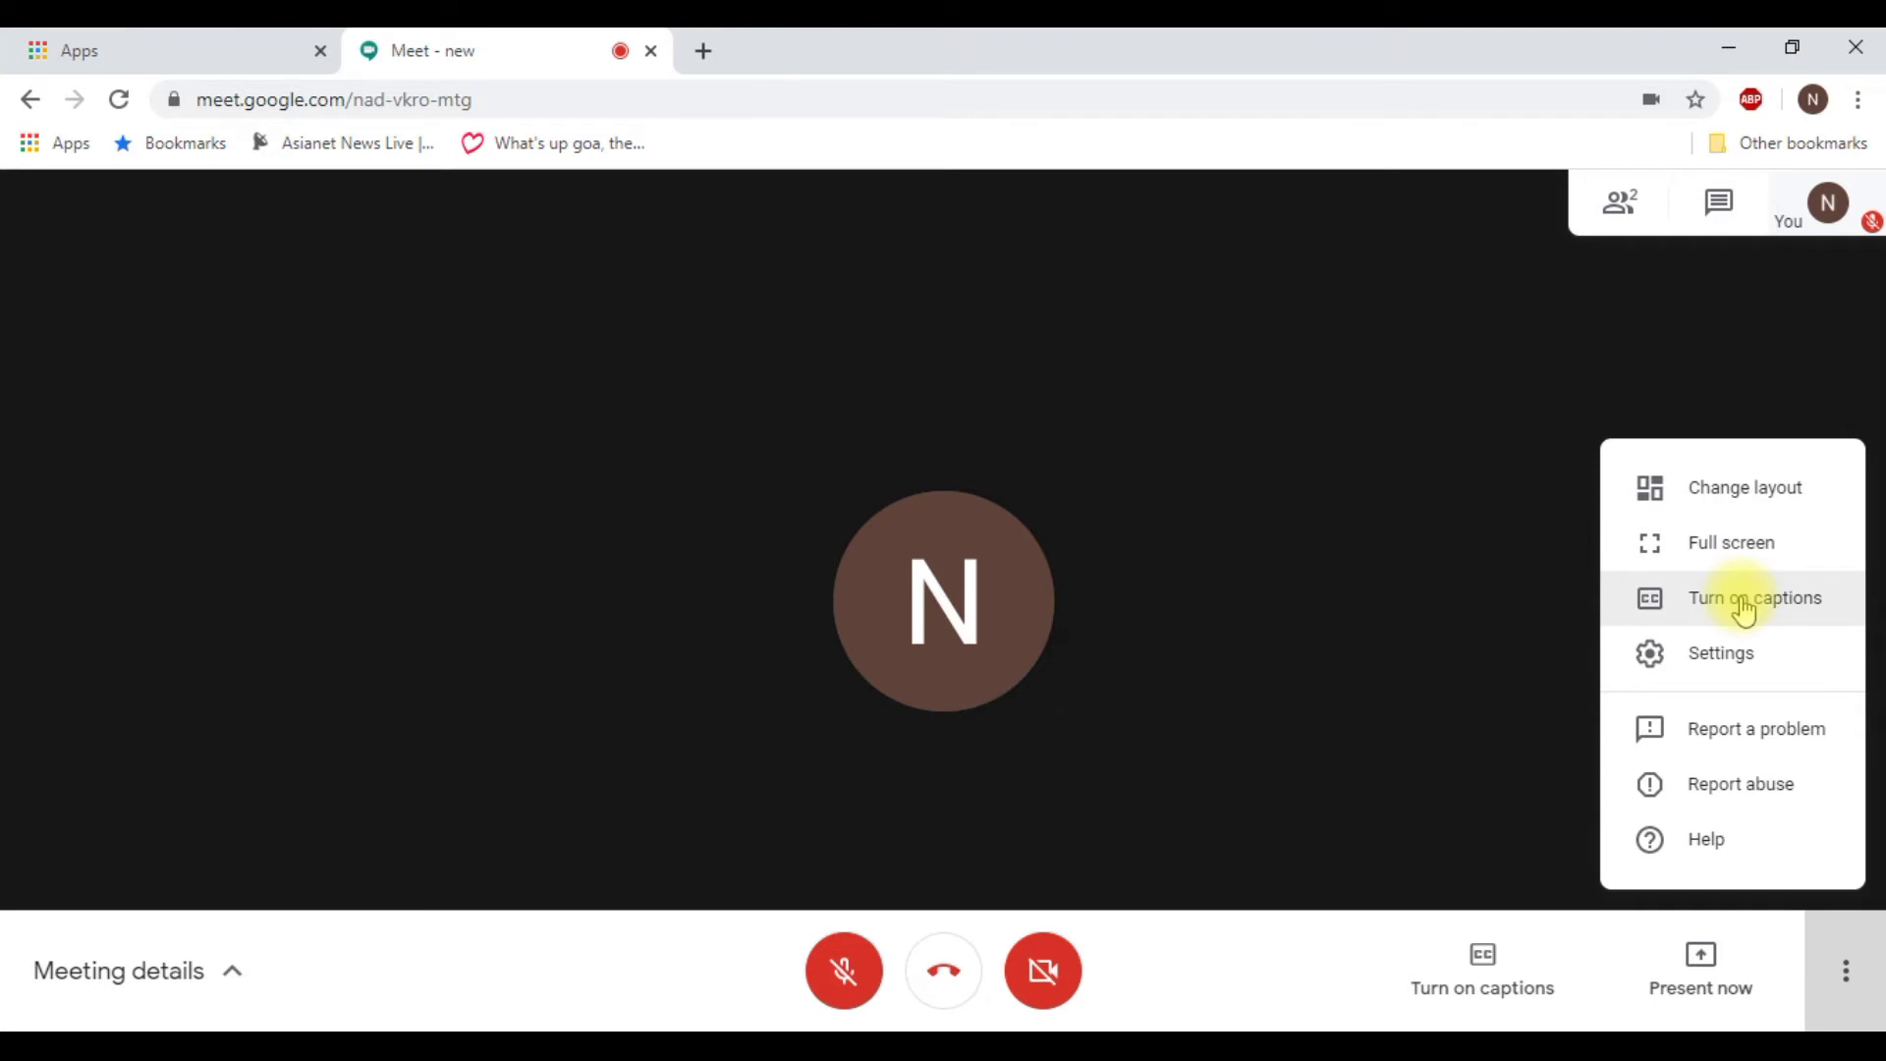
left_click(1730, 658)
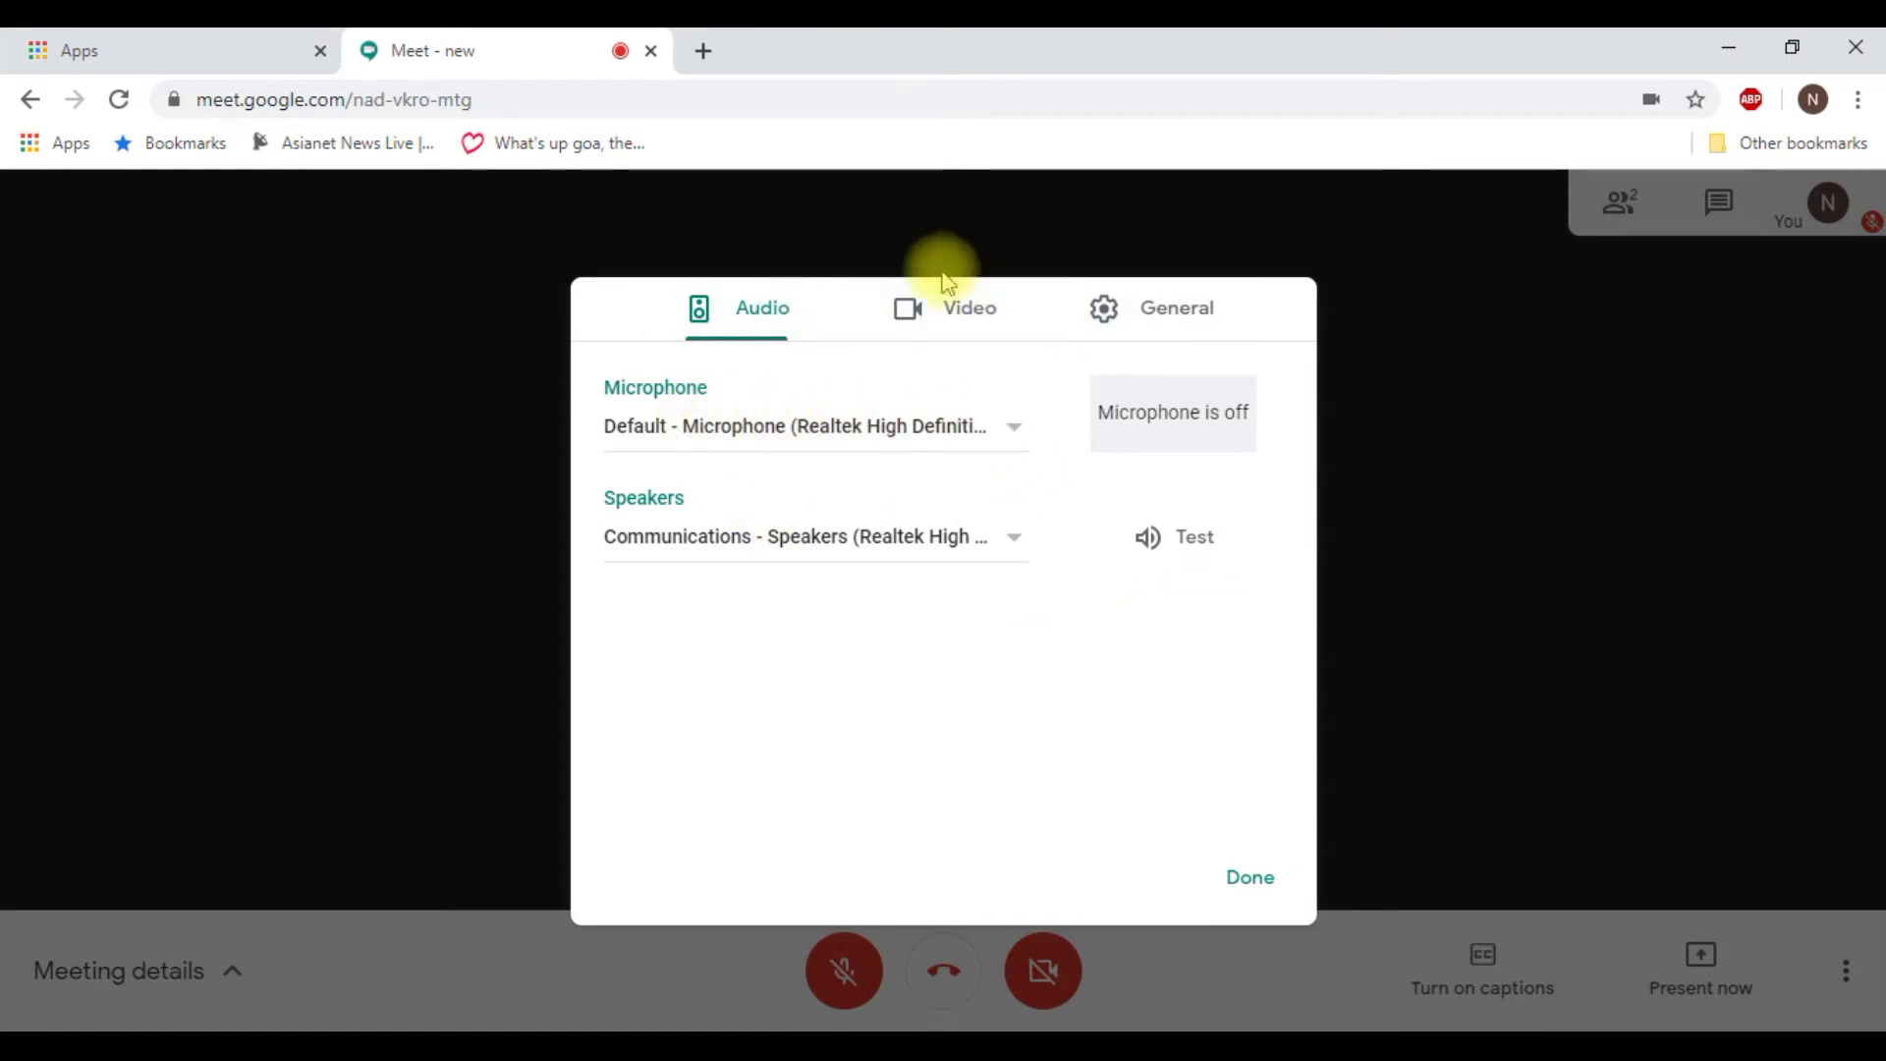
left_click(959, 305)
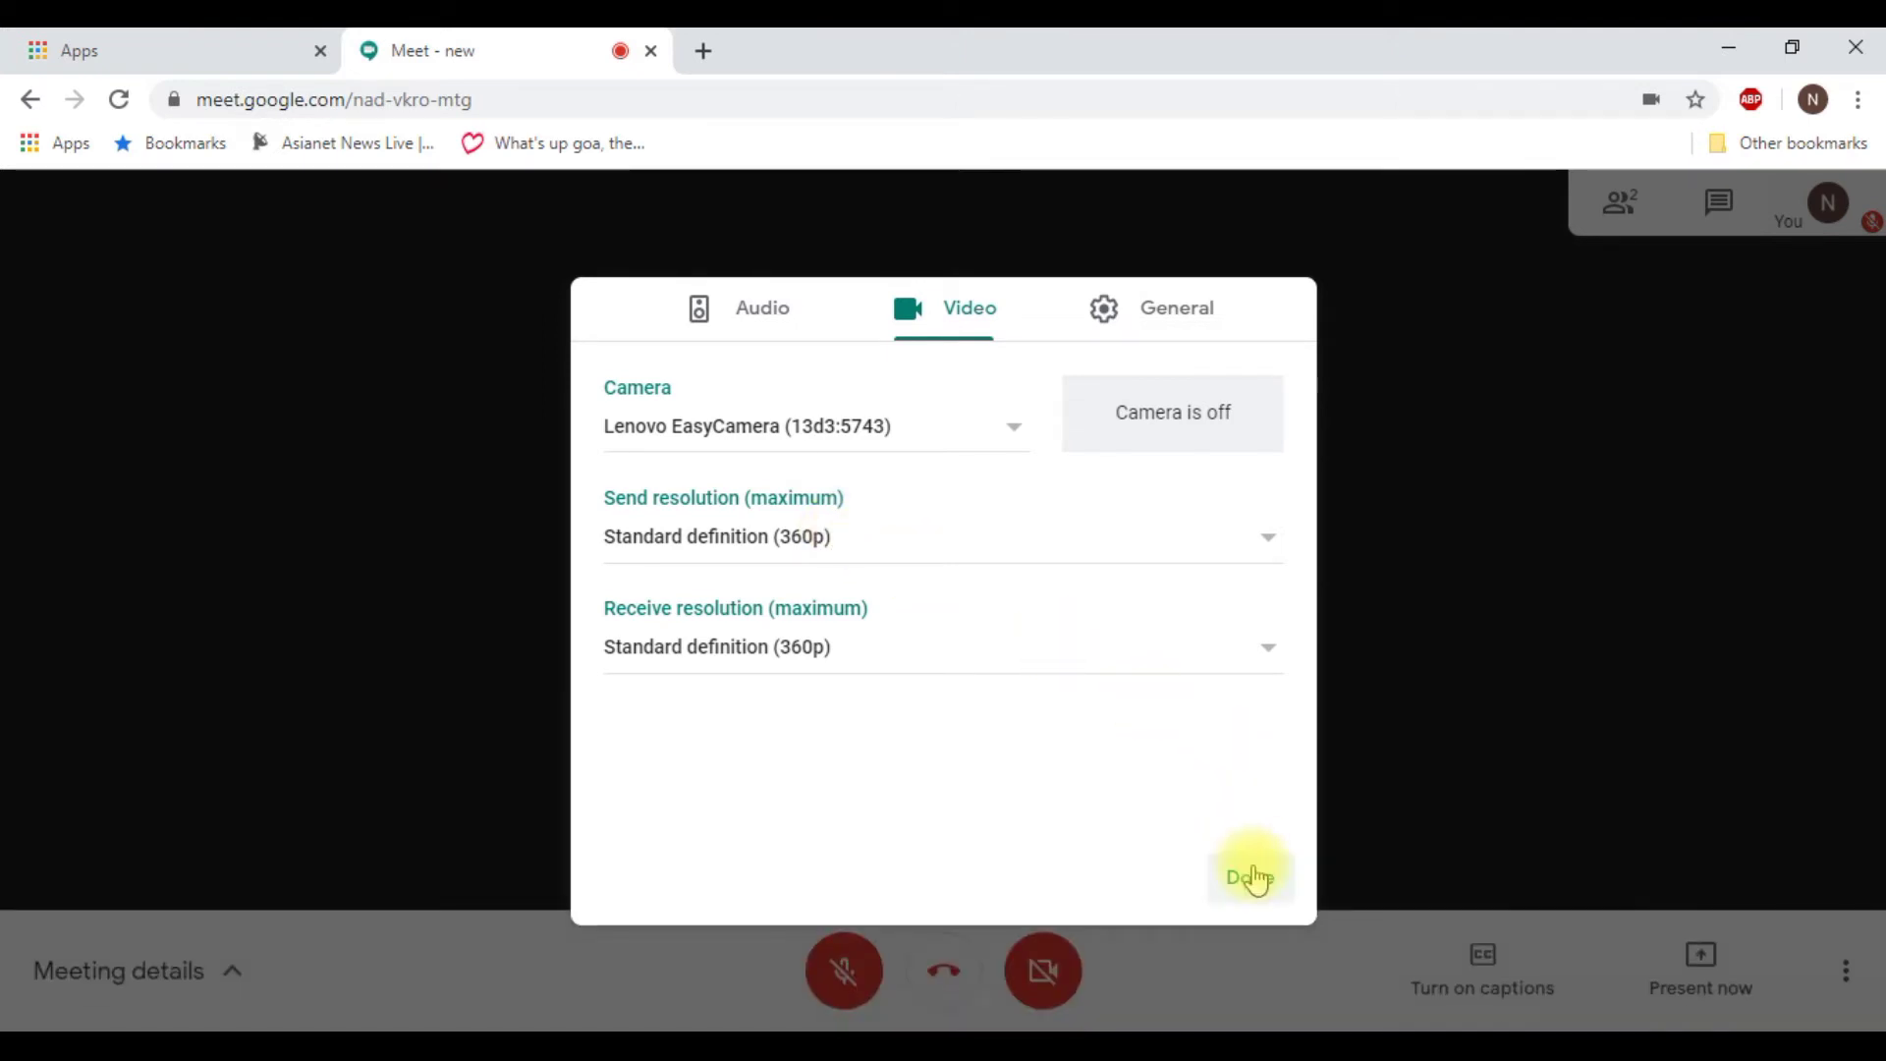
left_click(1252, 877)
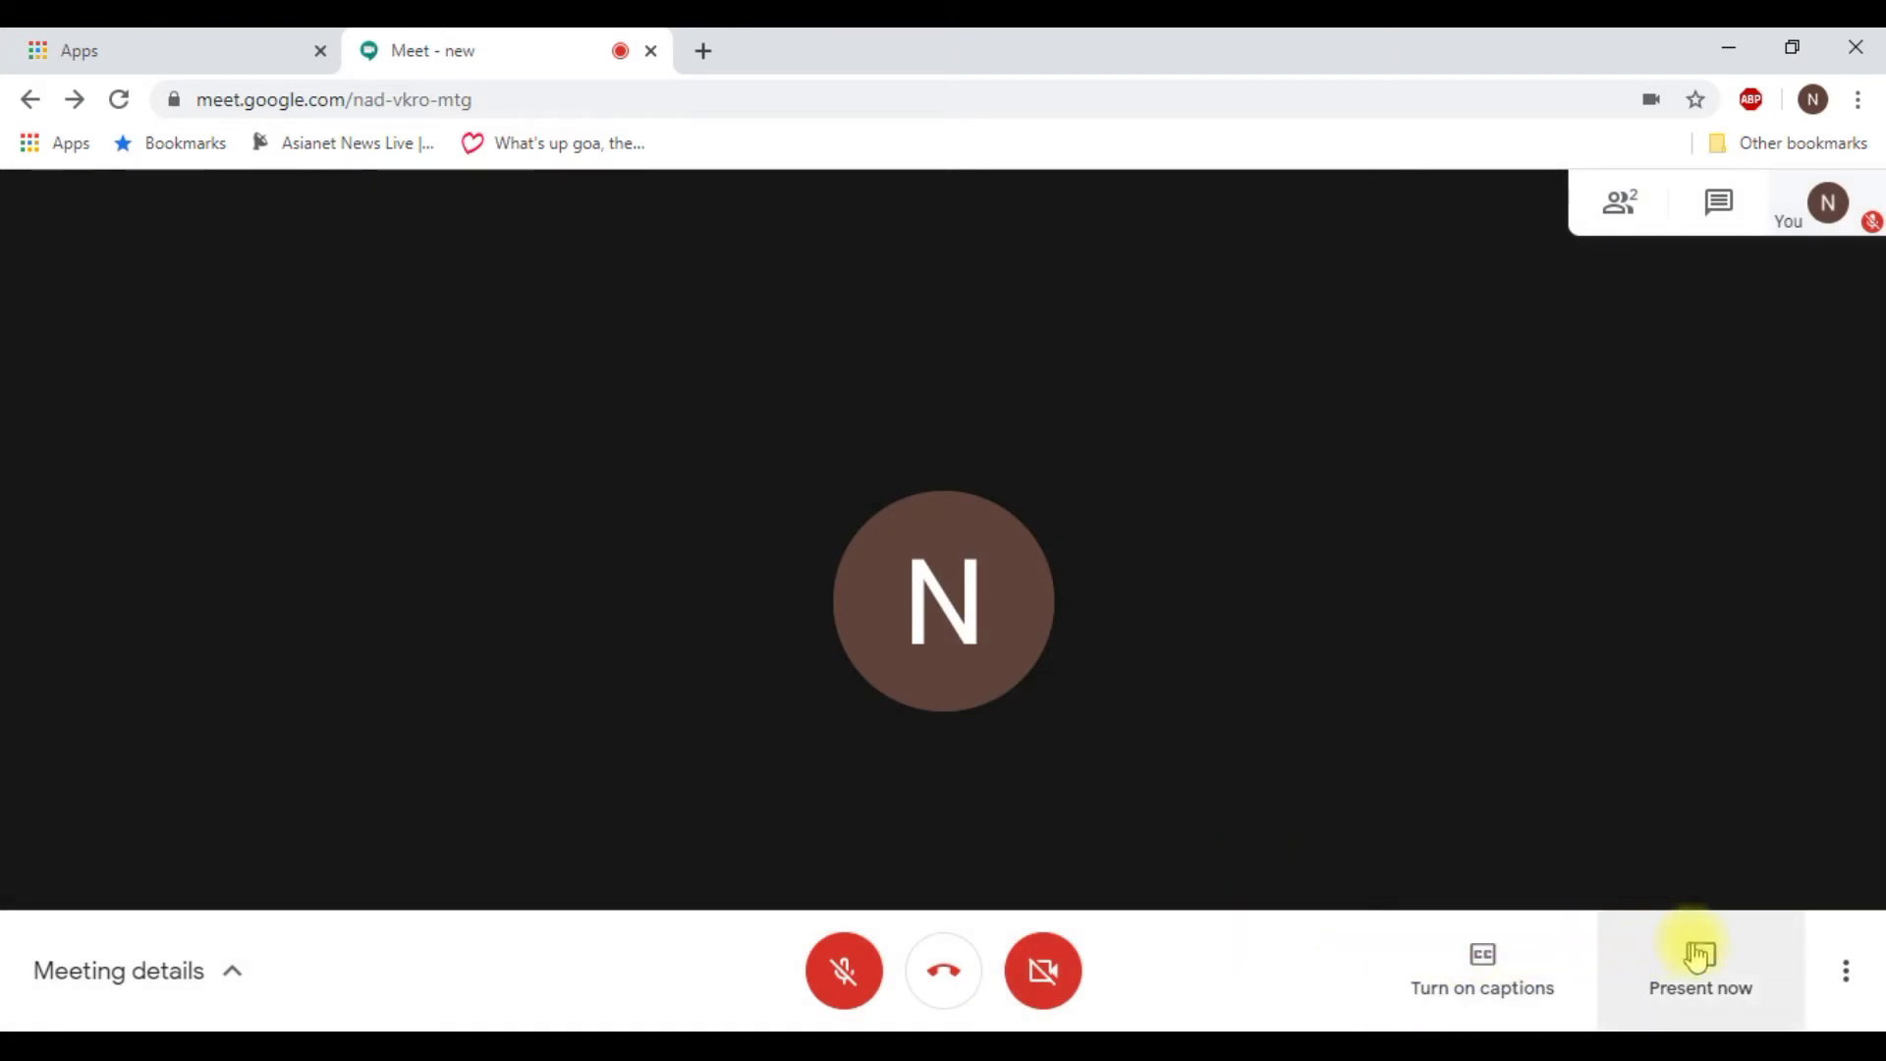
Present the entire screen to everyone in the meeting.
left_click(1698, 955)
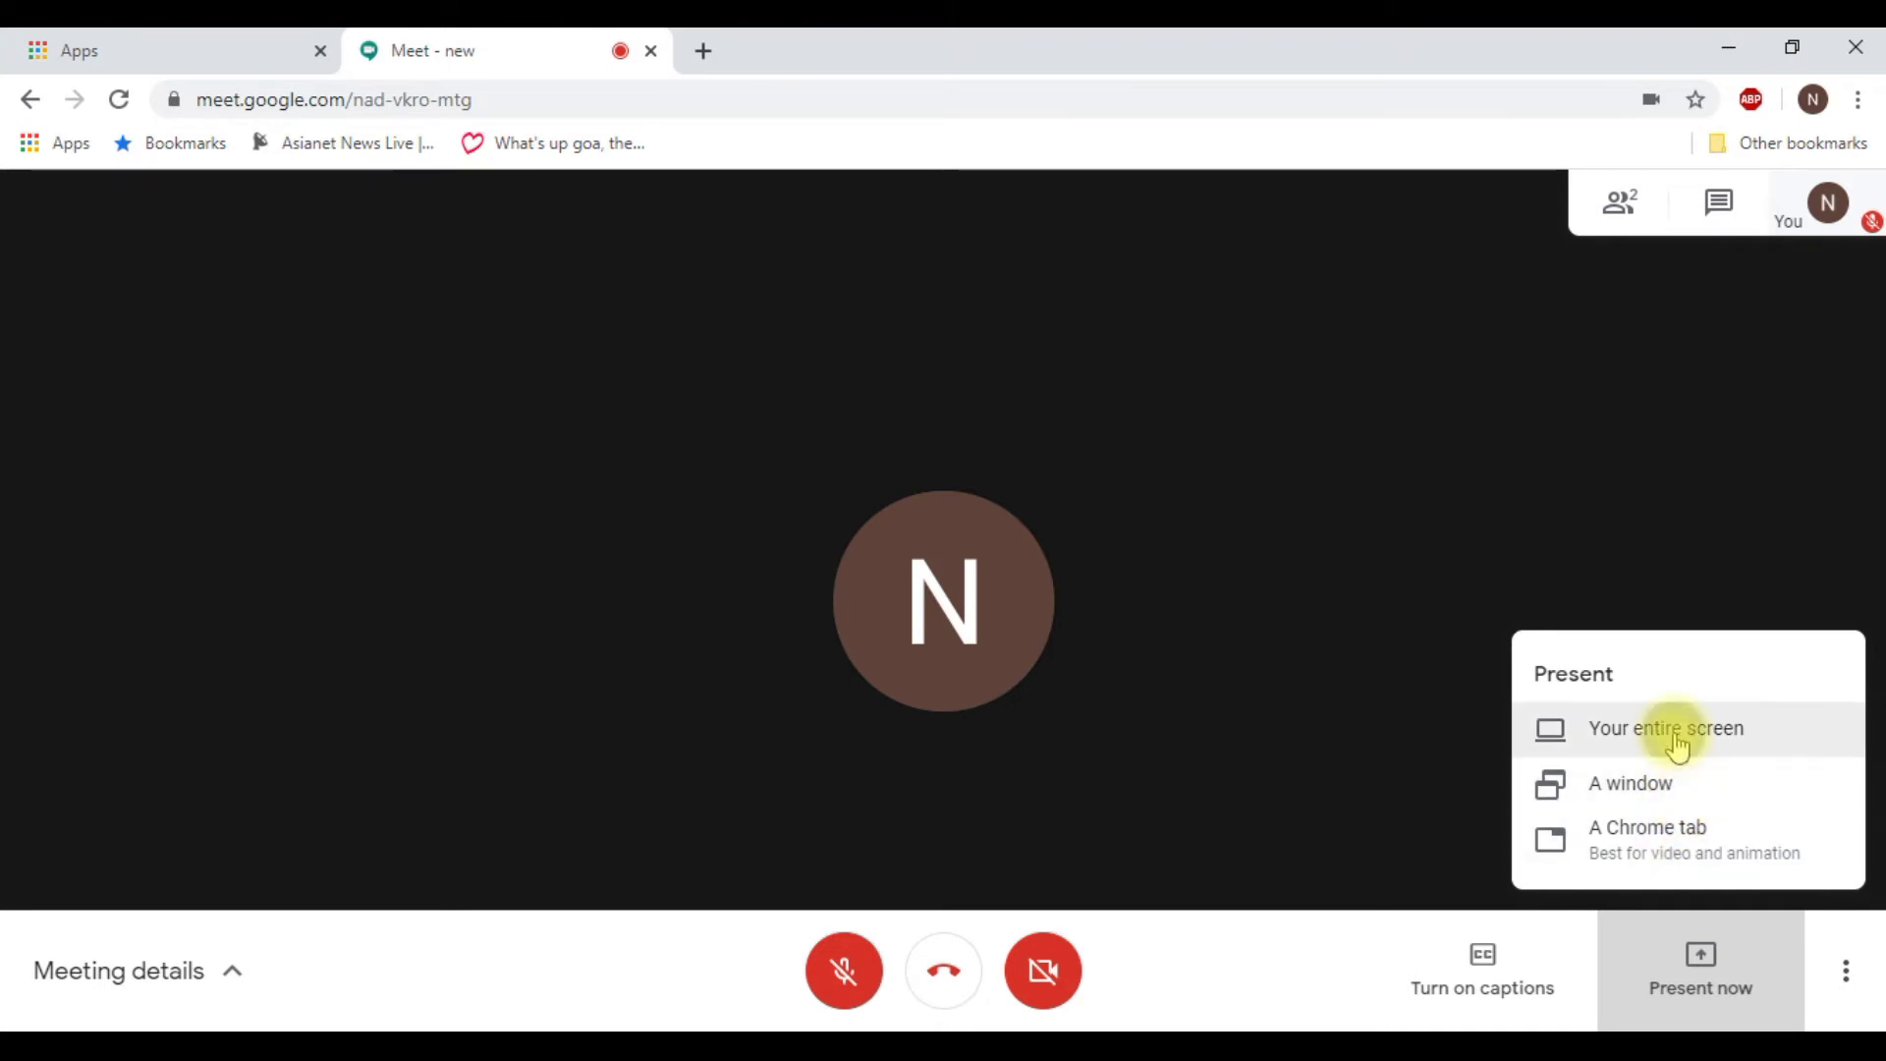
left_click(1676, 737)
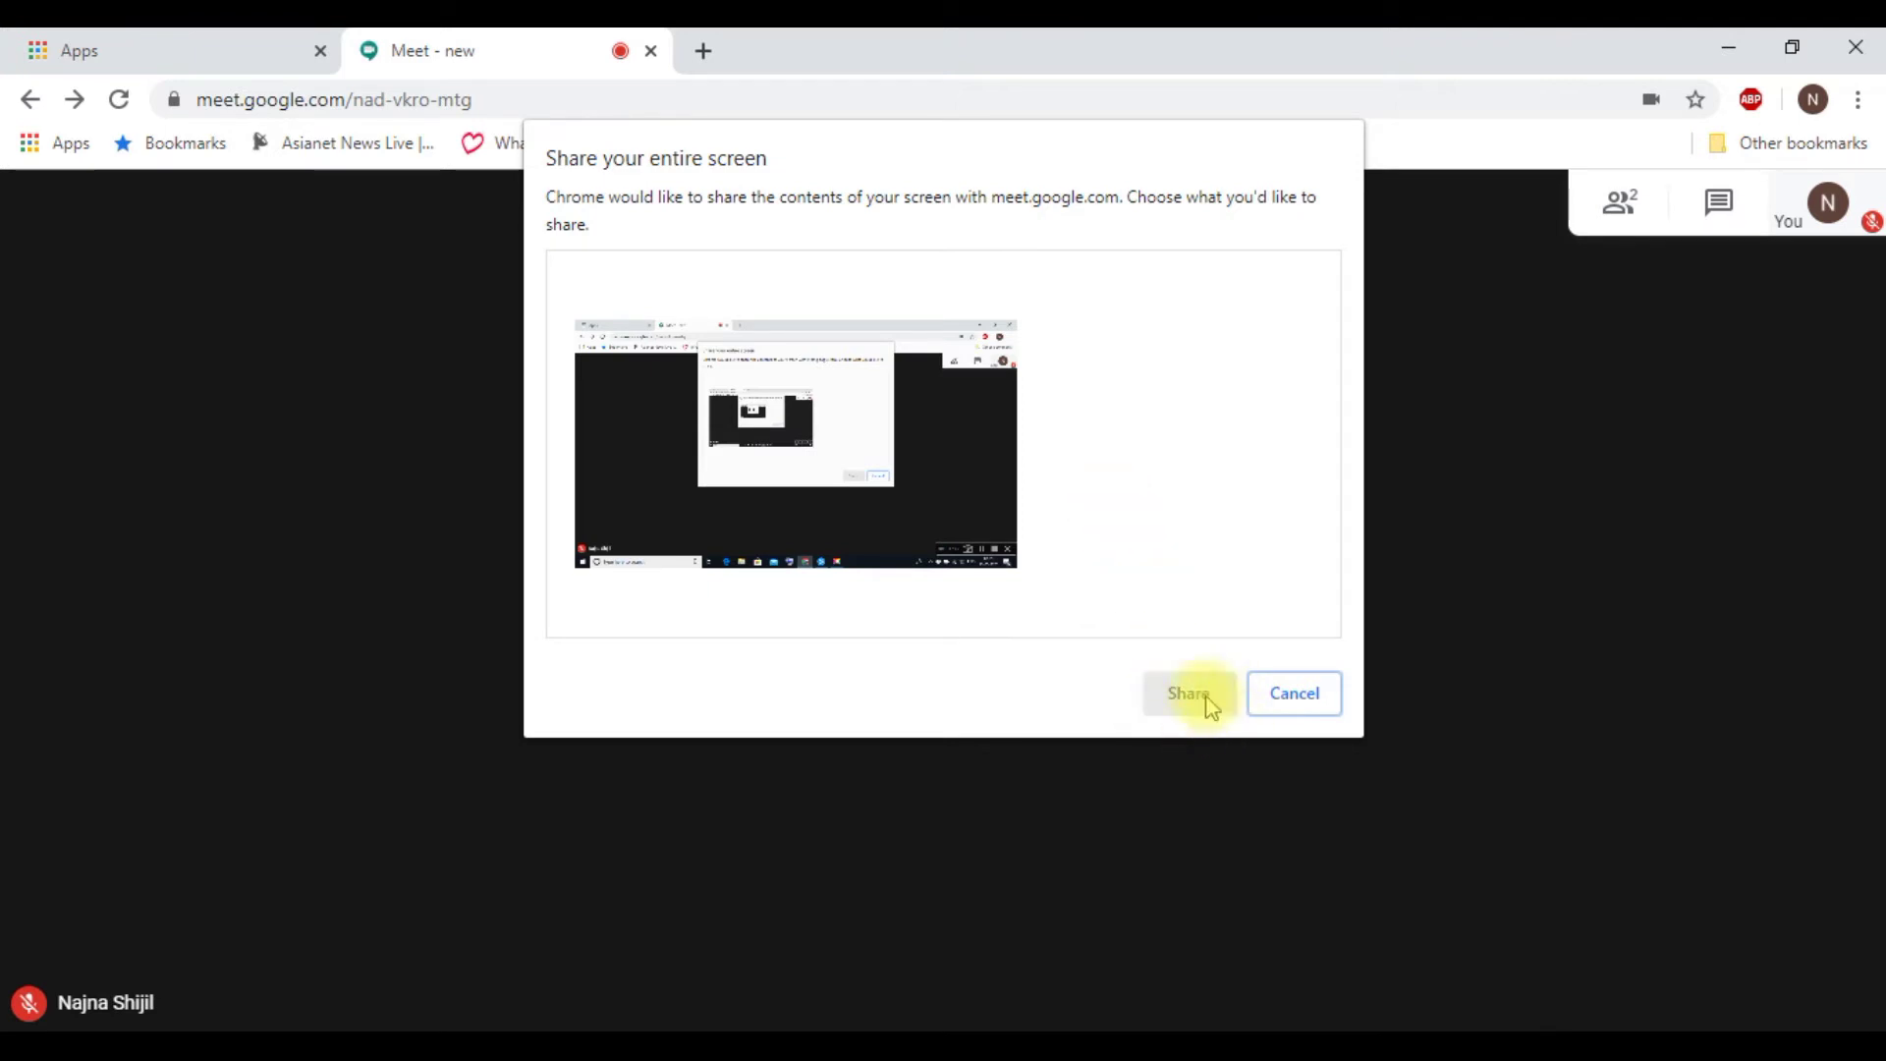
left_click(941, 469)
left_click(1204, 694)
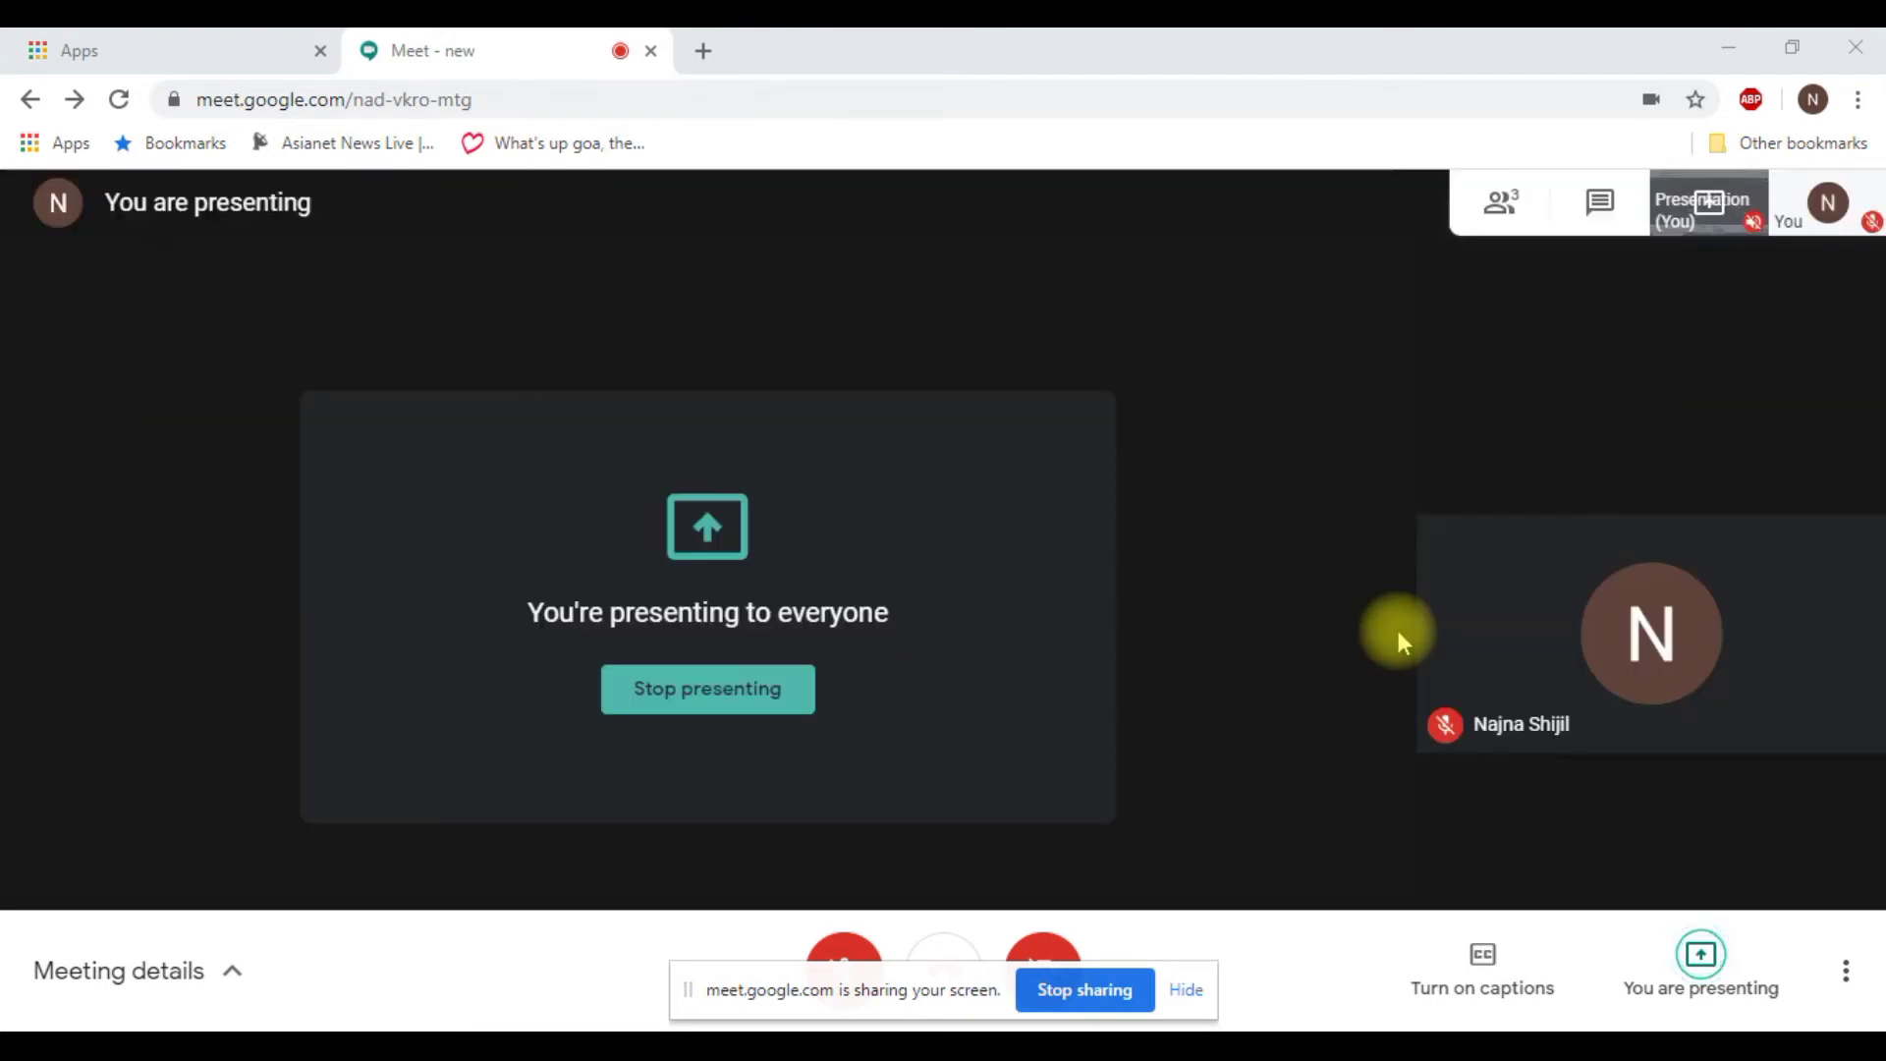
Remove the other participant from the call through the participant list.
left_click(1517, 201)
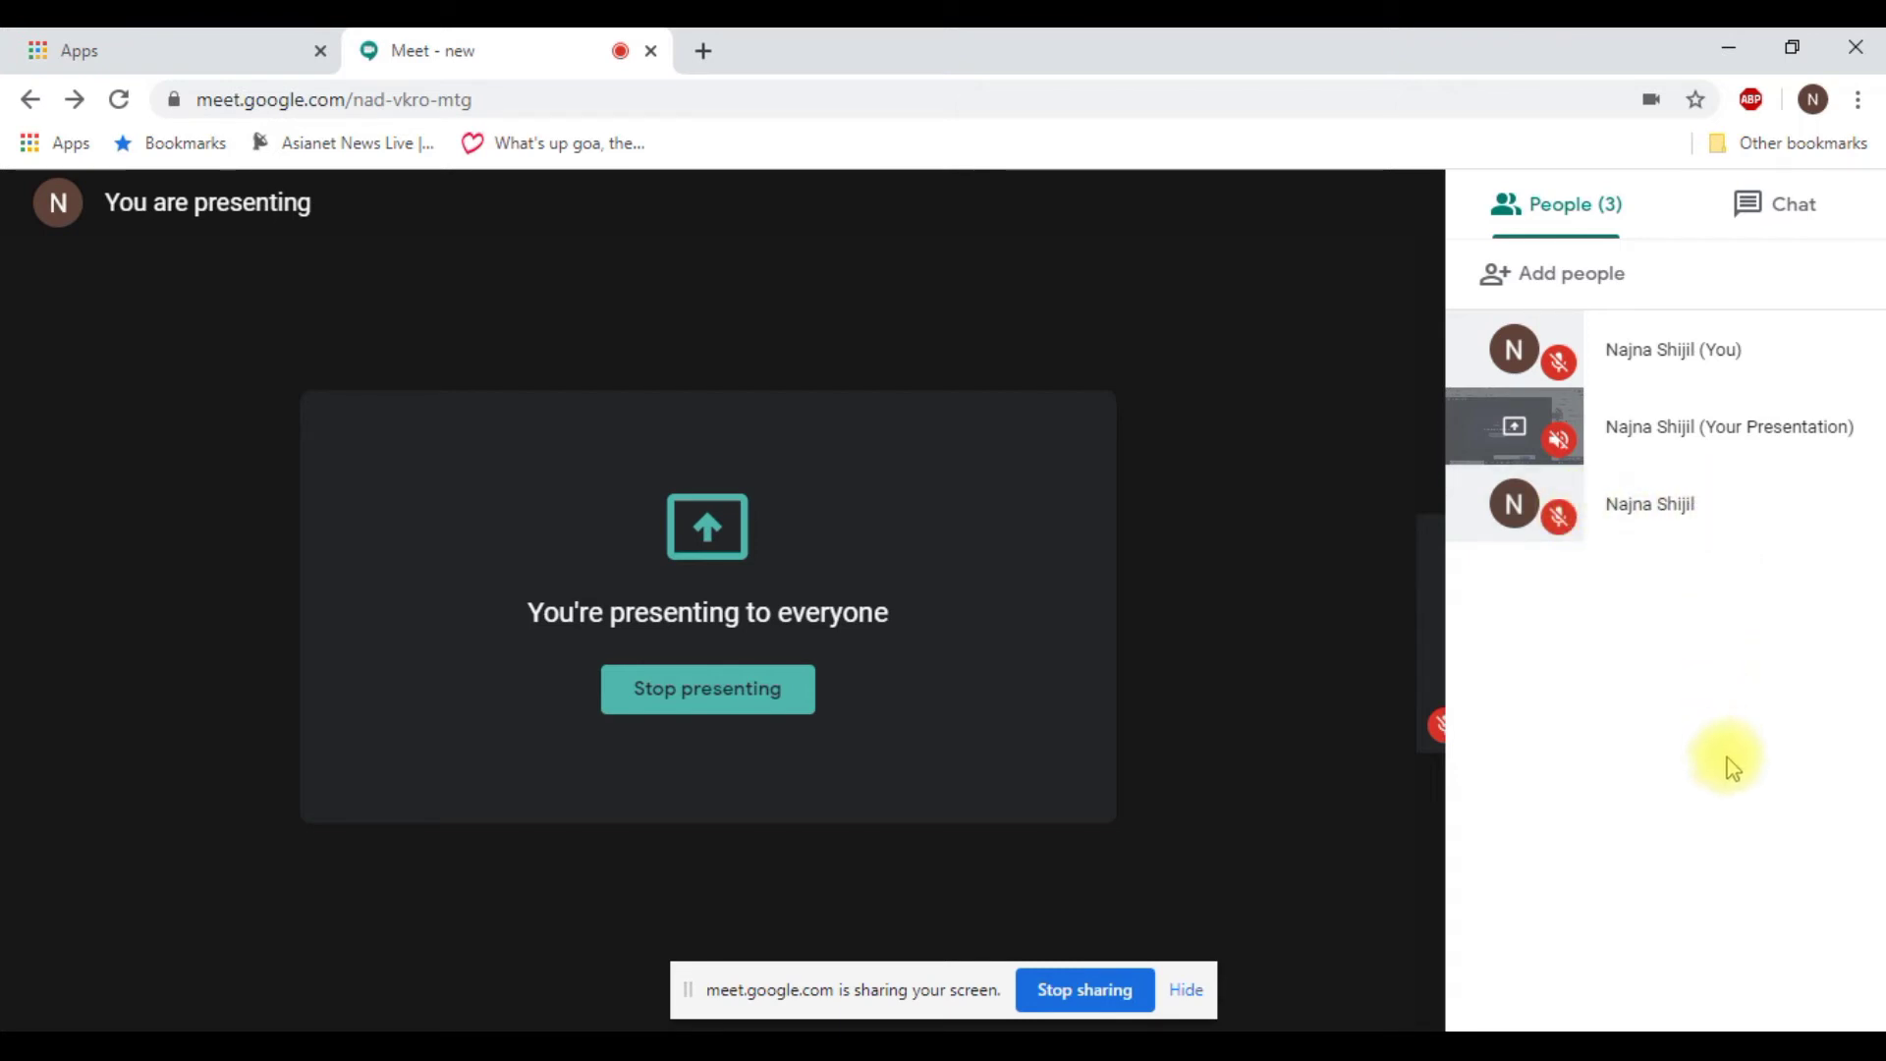
left_click(1756, 505)
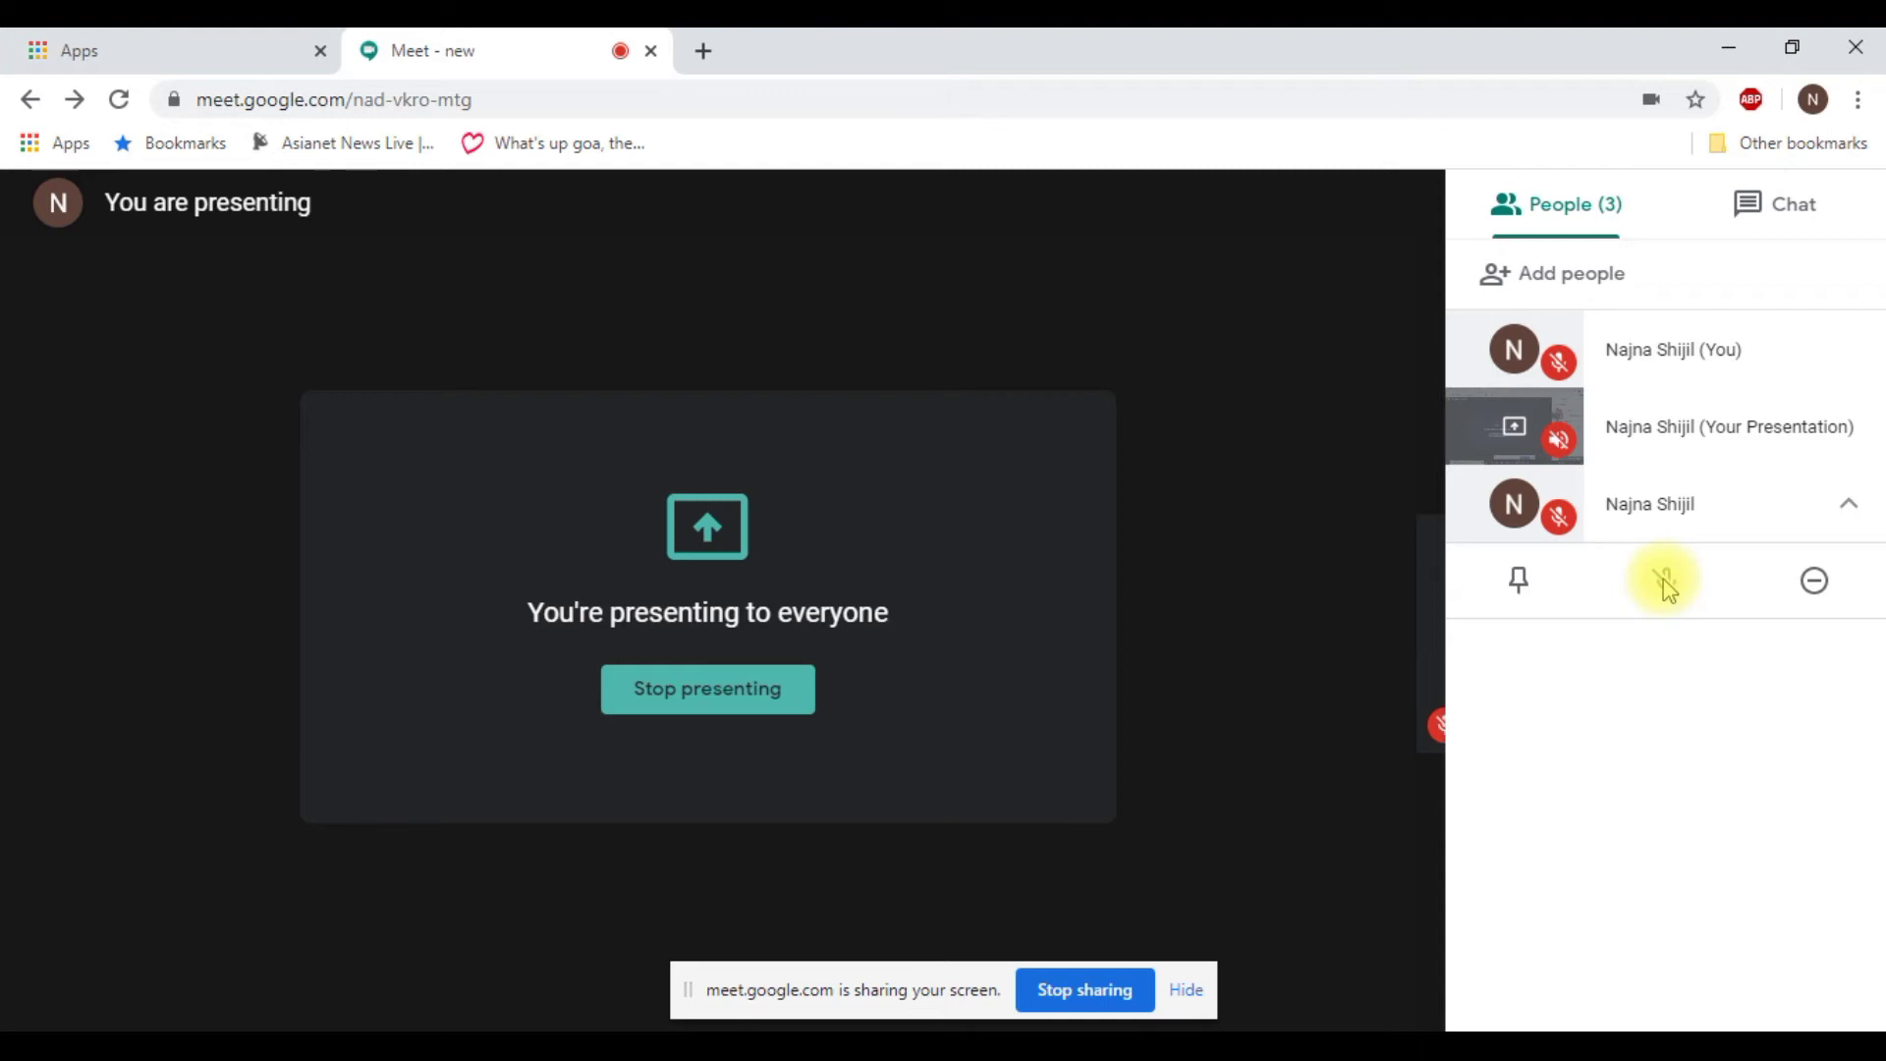
left_click(1816, 587)
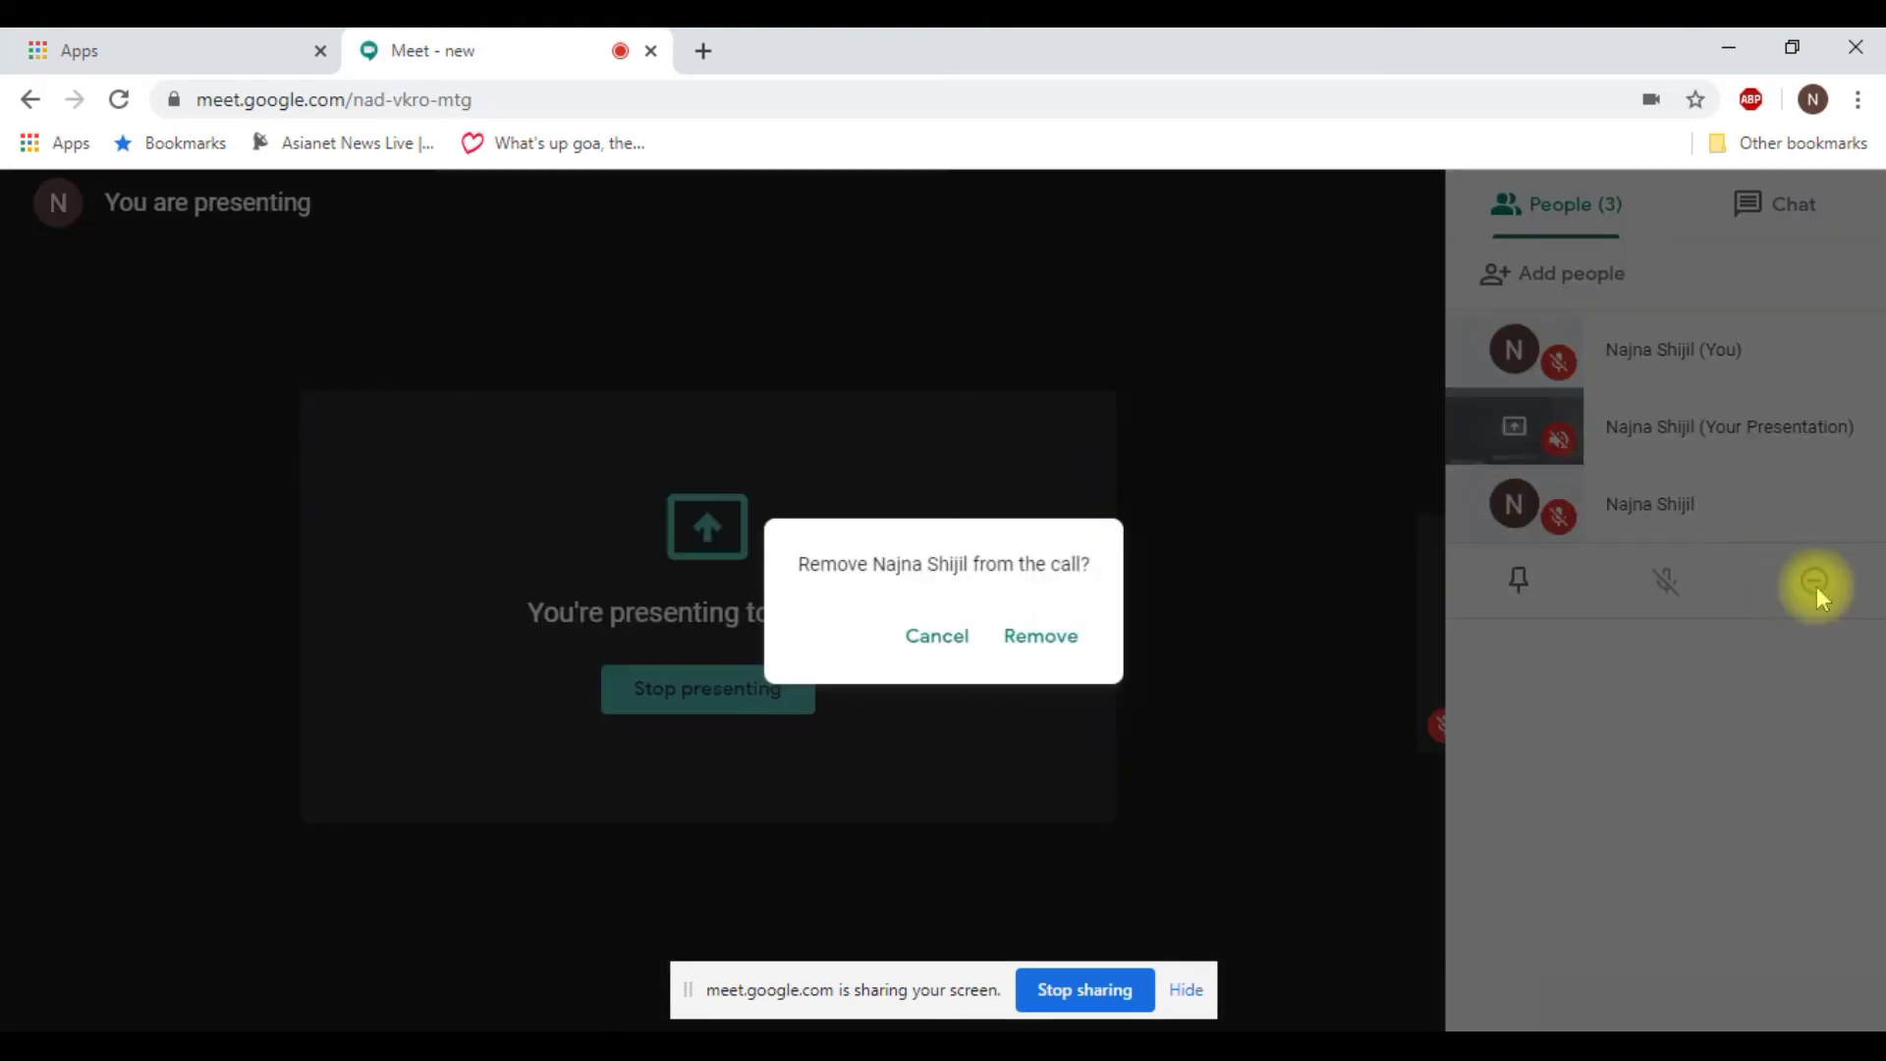
left_click(1041, 648)
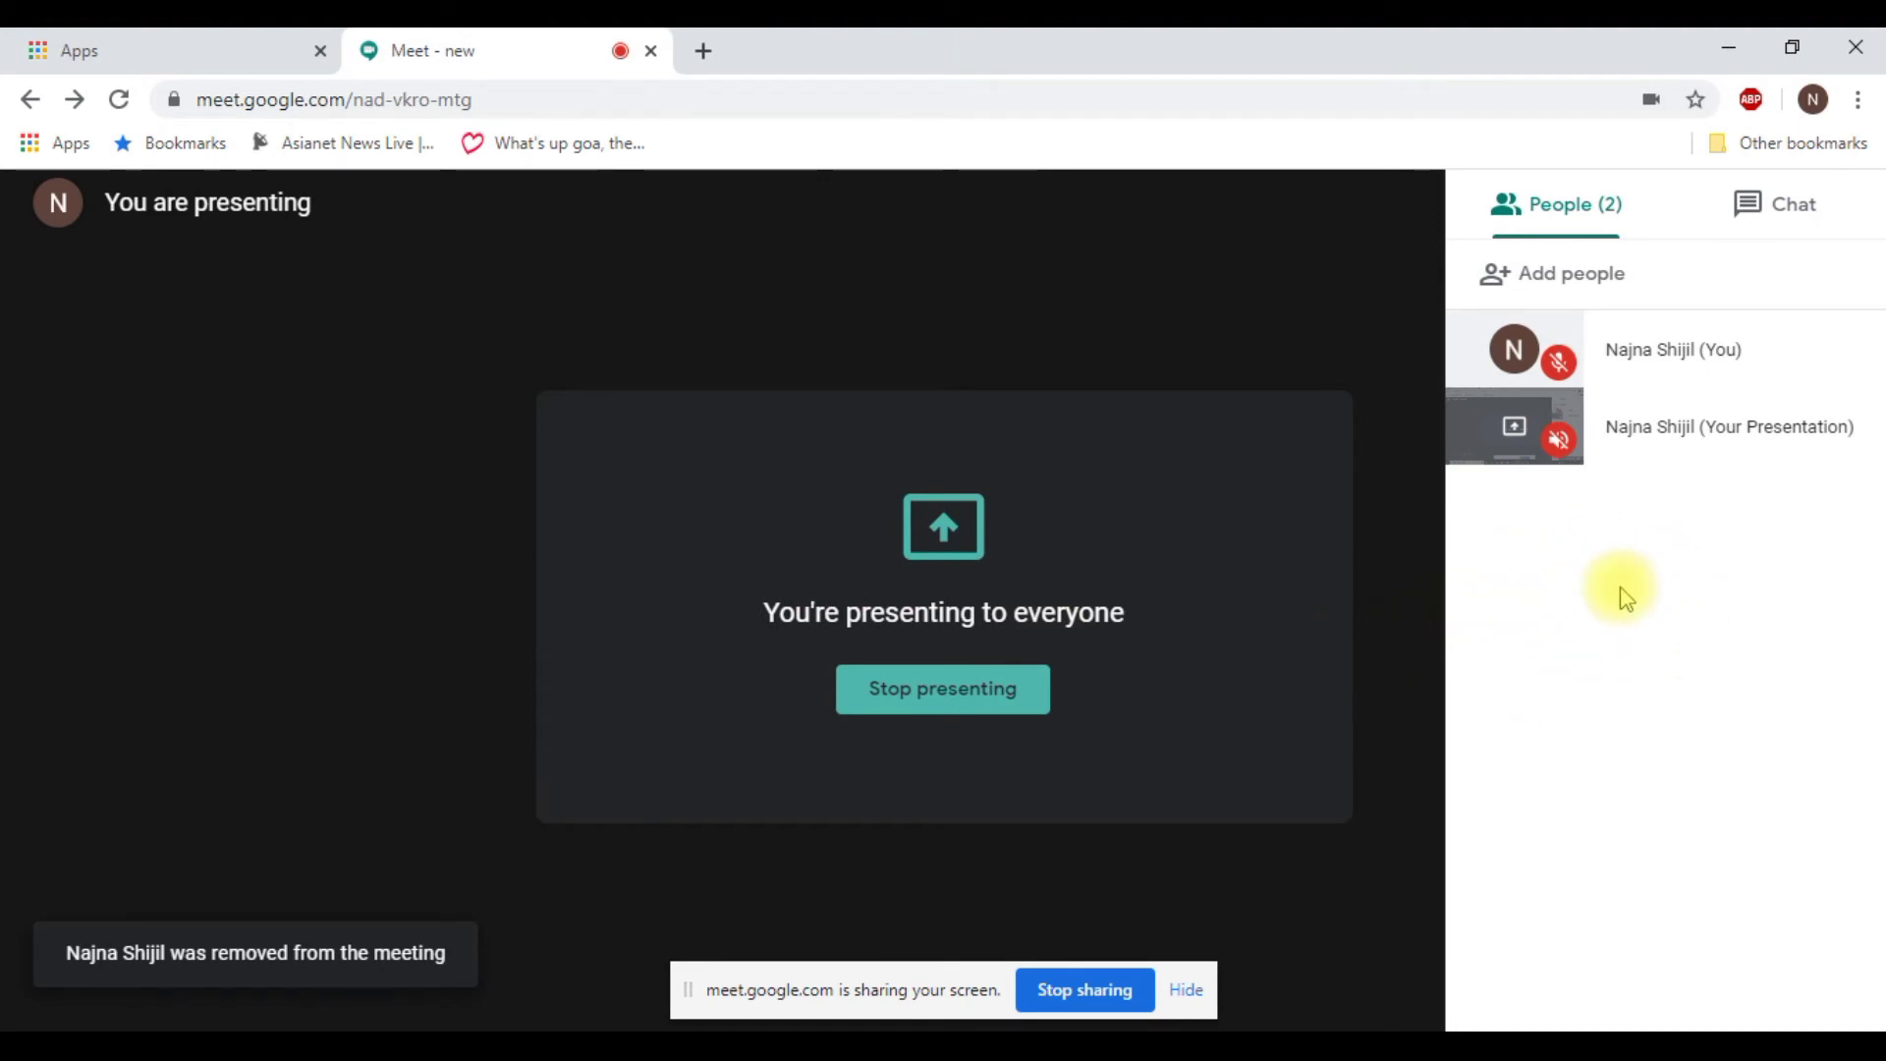
Send the message "hi" to everyone in the meeting chat.
left_click(1793, 229)
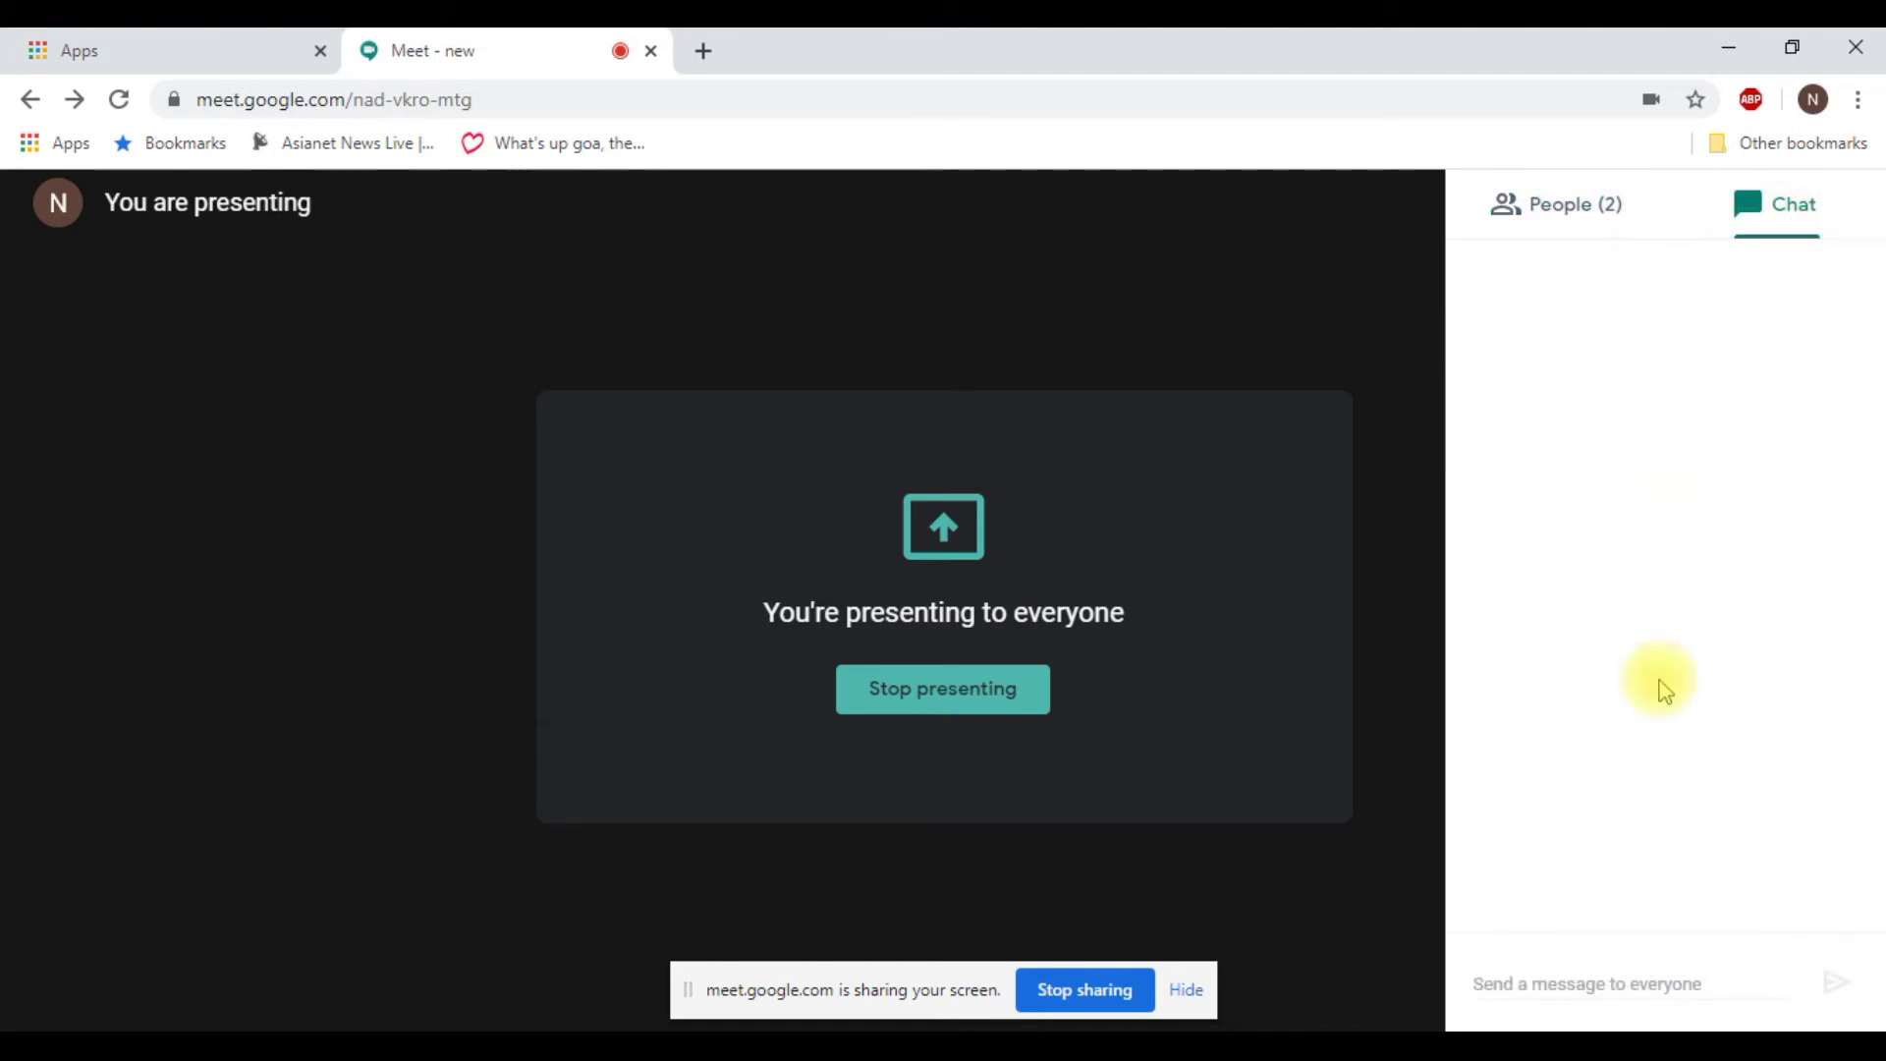
left_click(1502, 979)
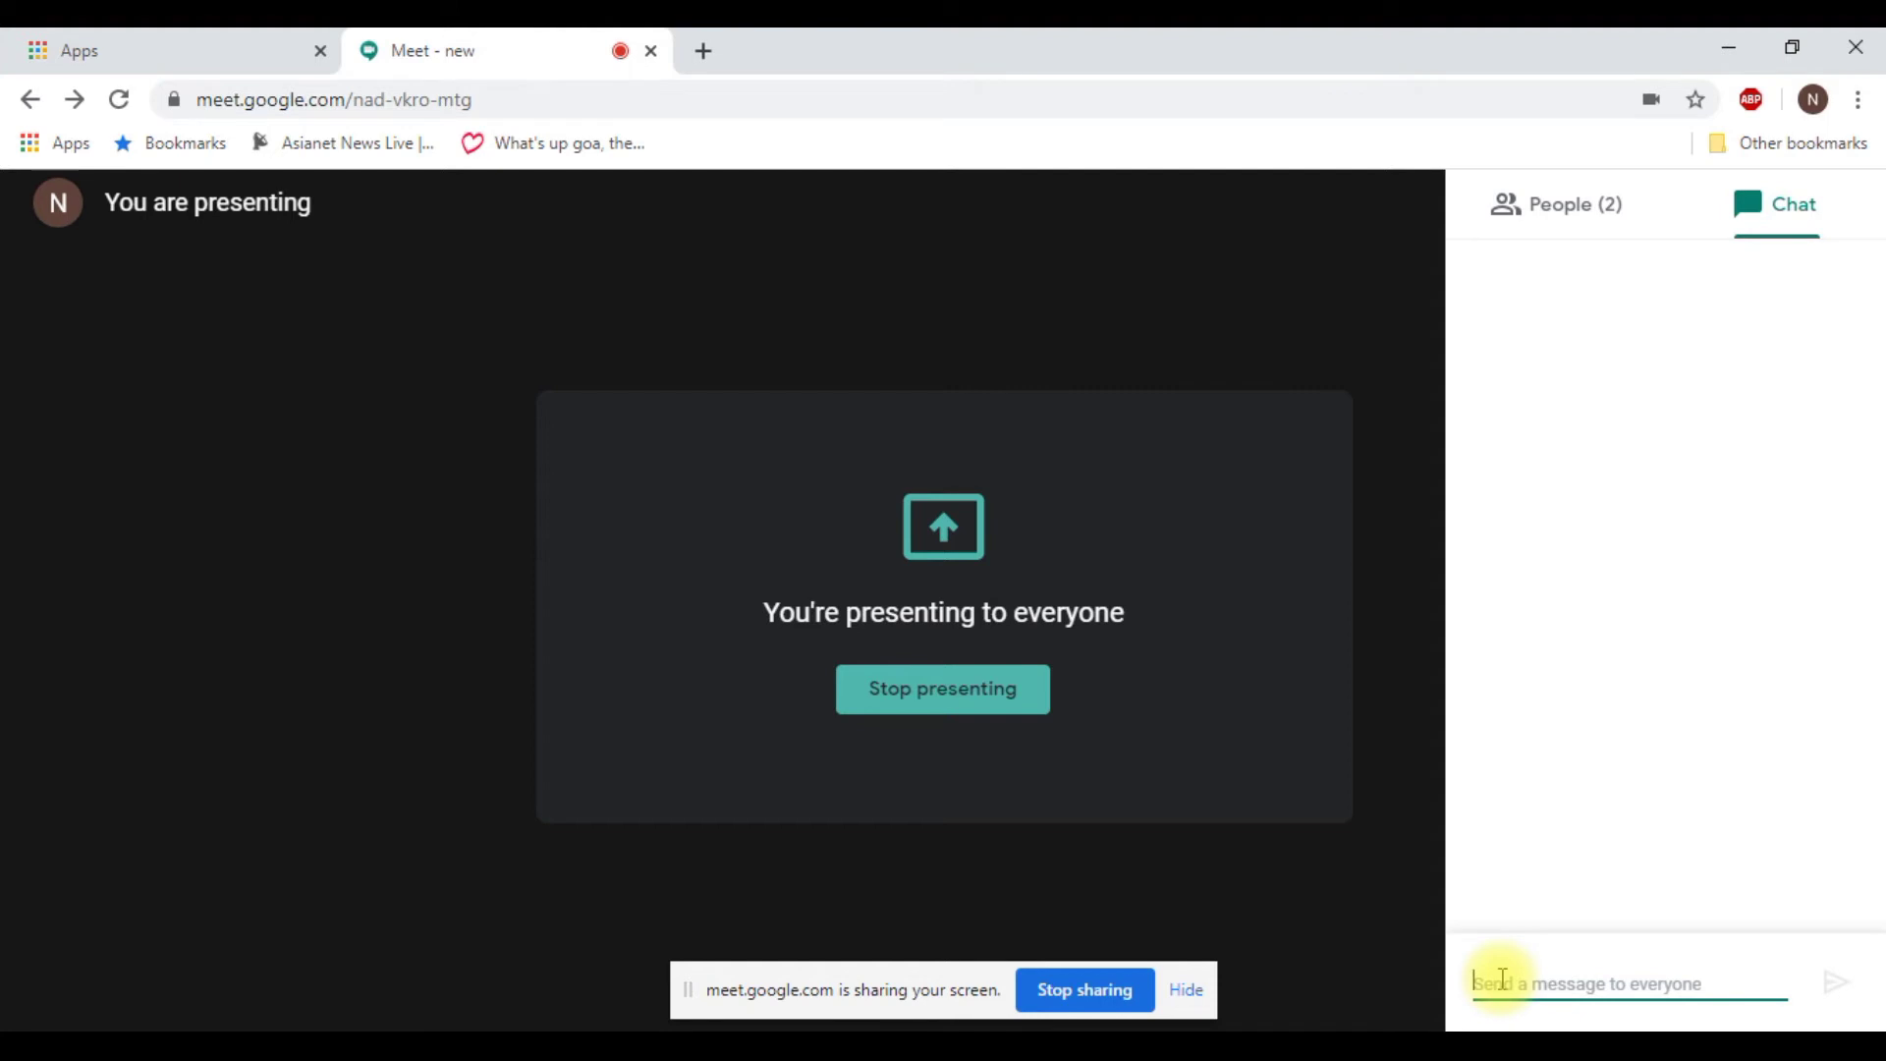
type("hi")
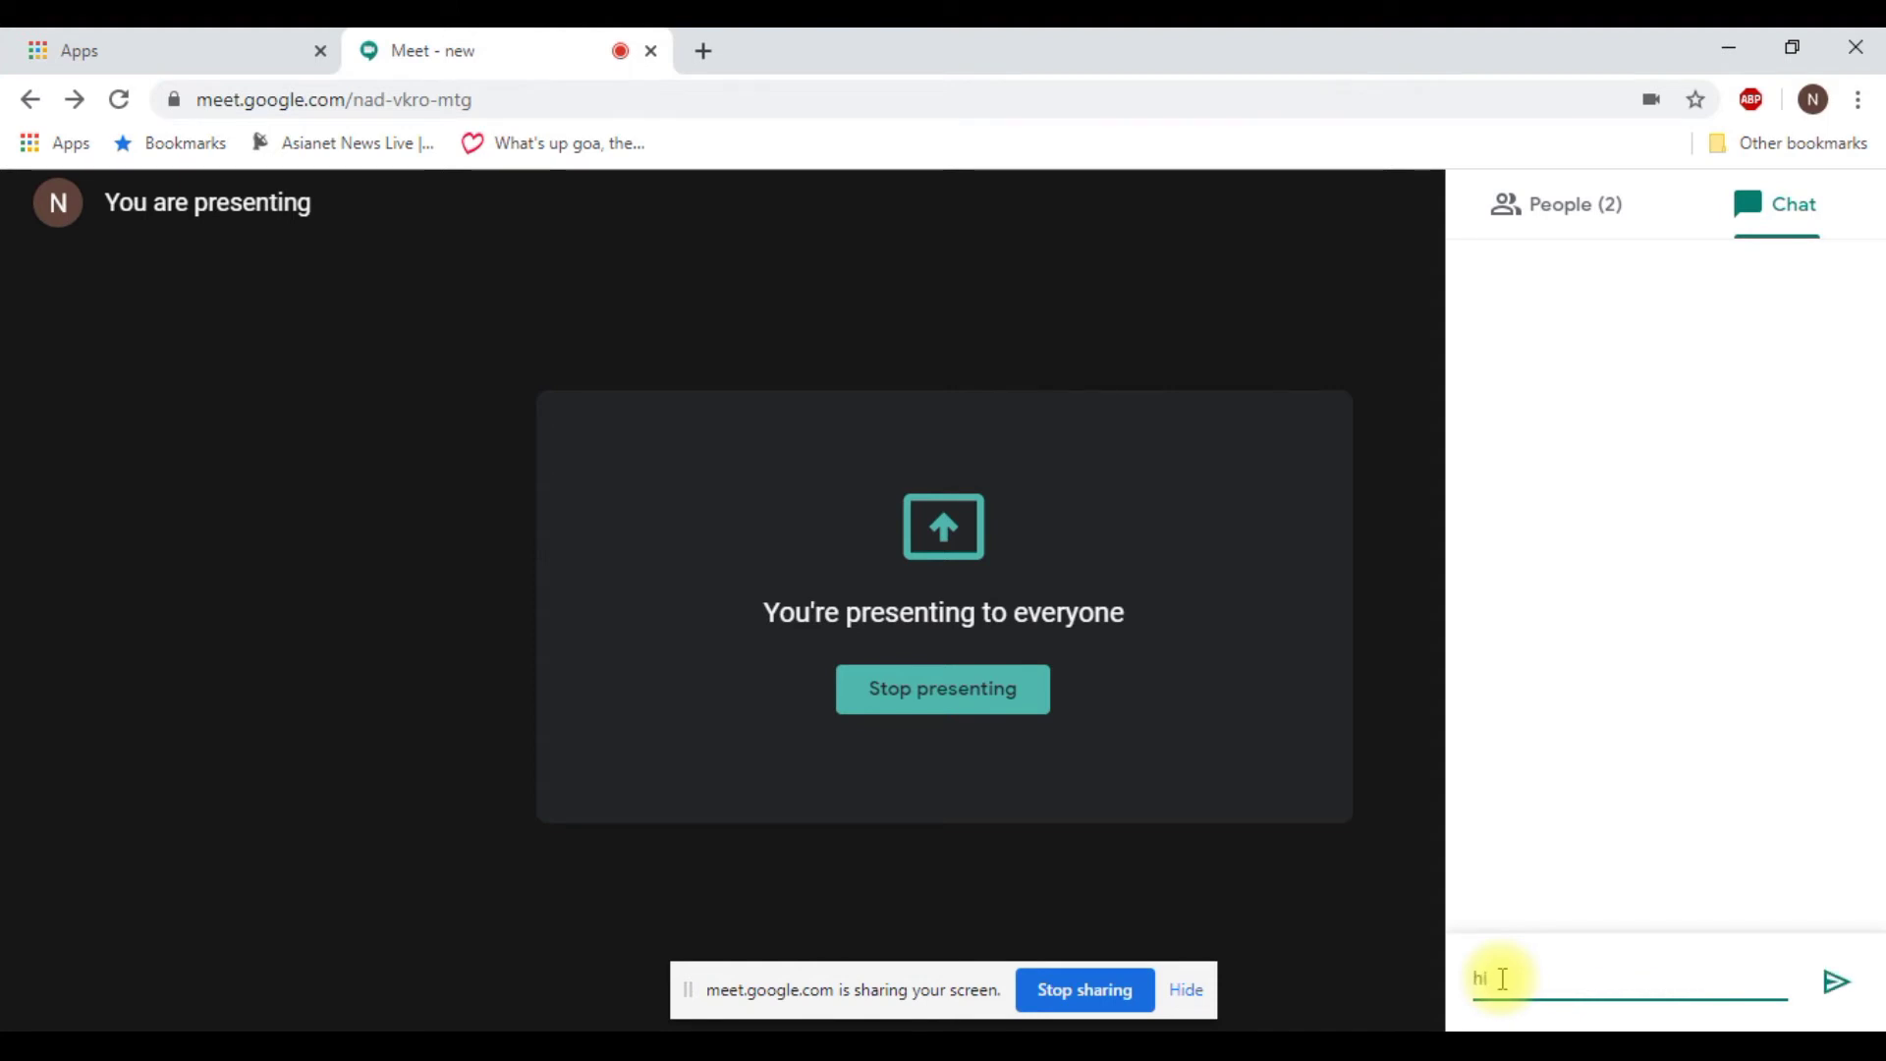
key("Return")
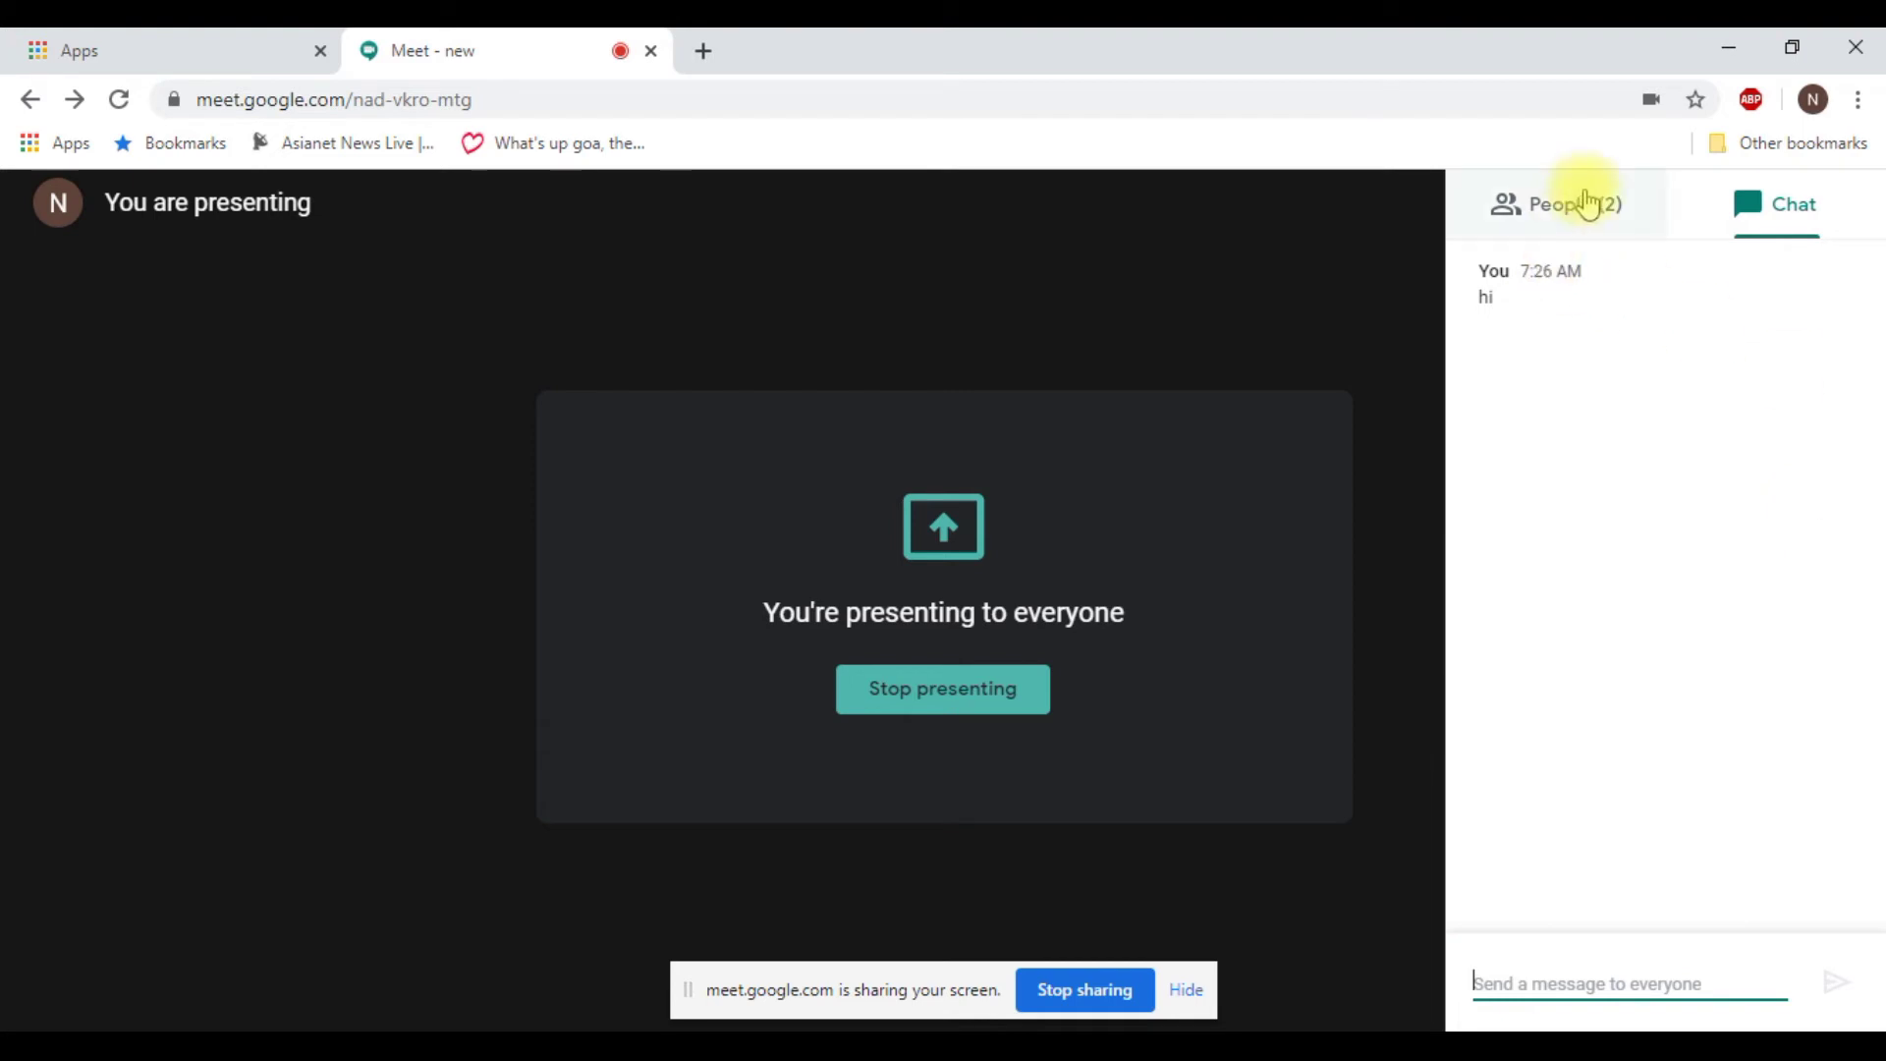
Revisit the participant list, and stop presenting the screen to the meeting.
left_click(1562, 226)
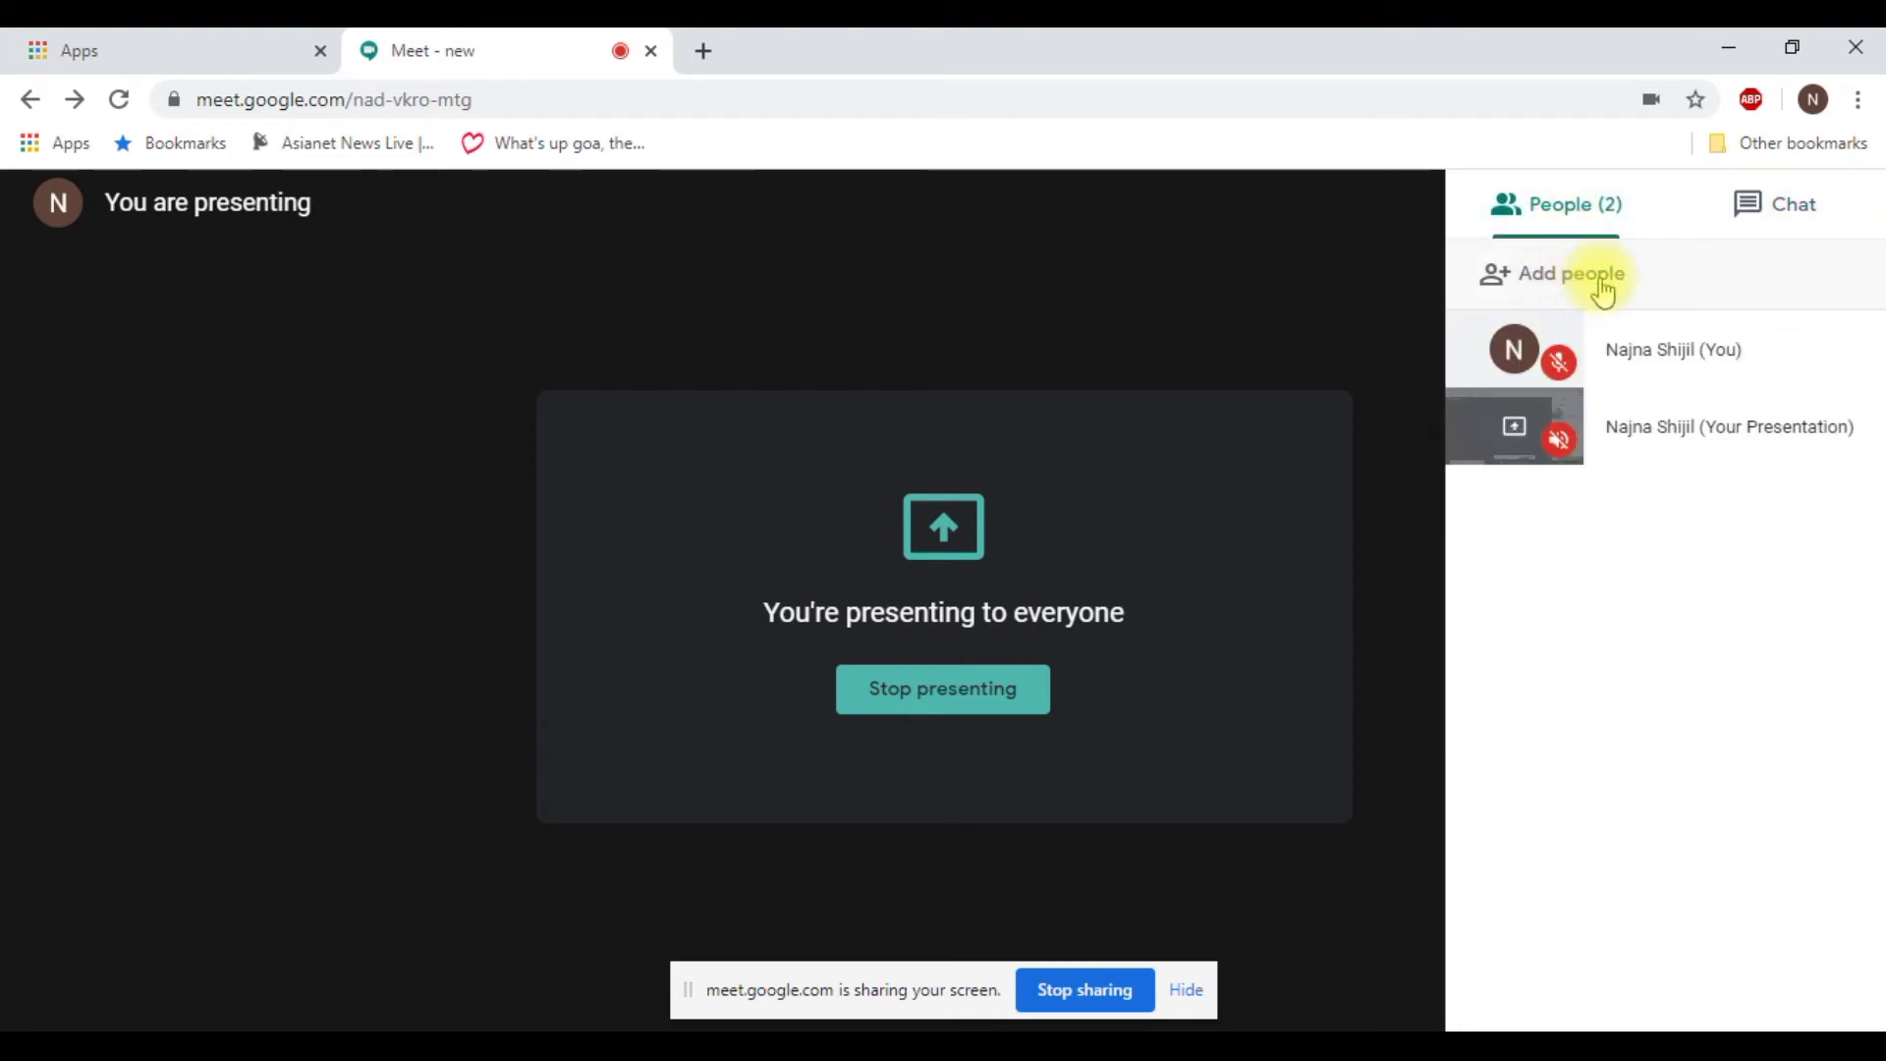
left_click(1417, 275)
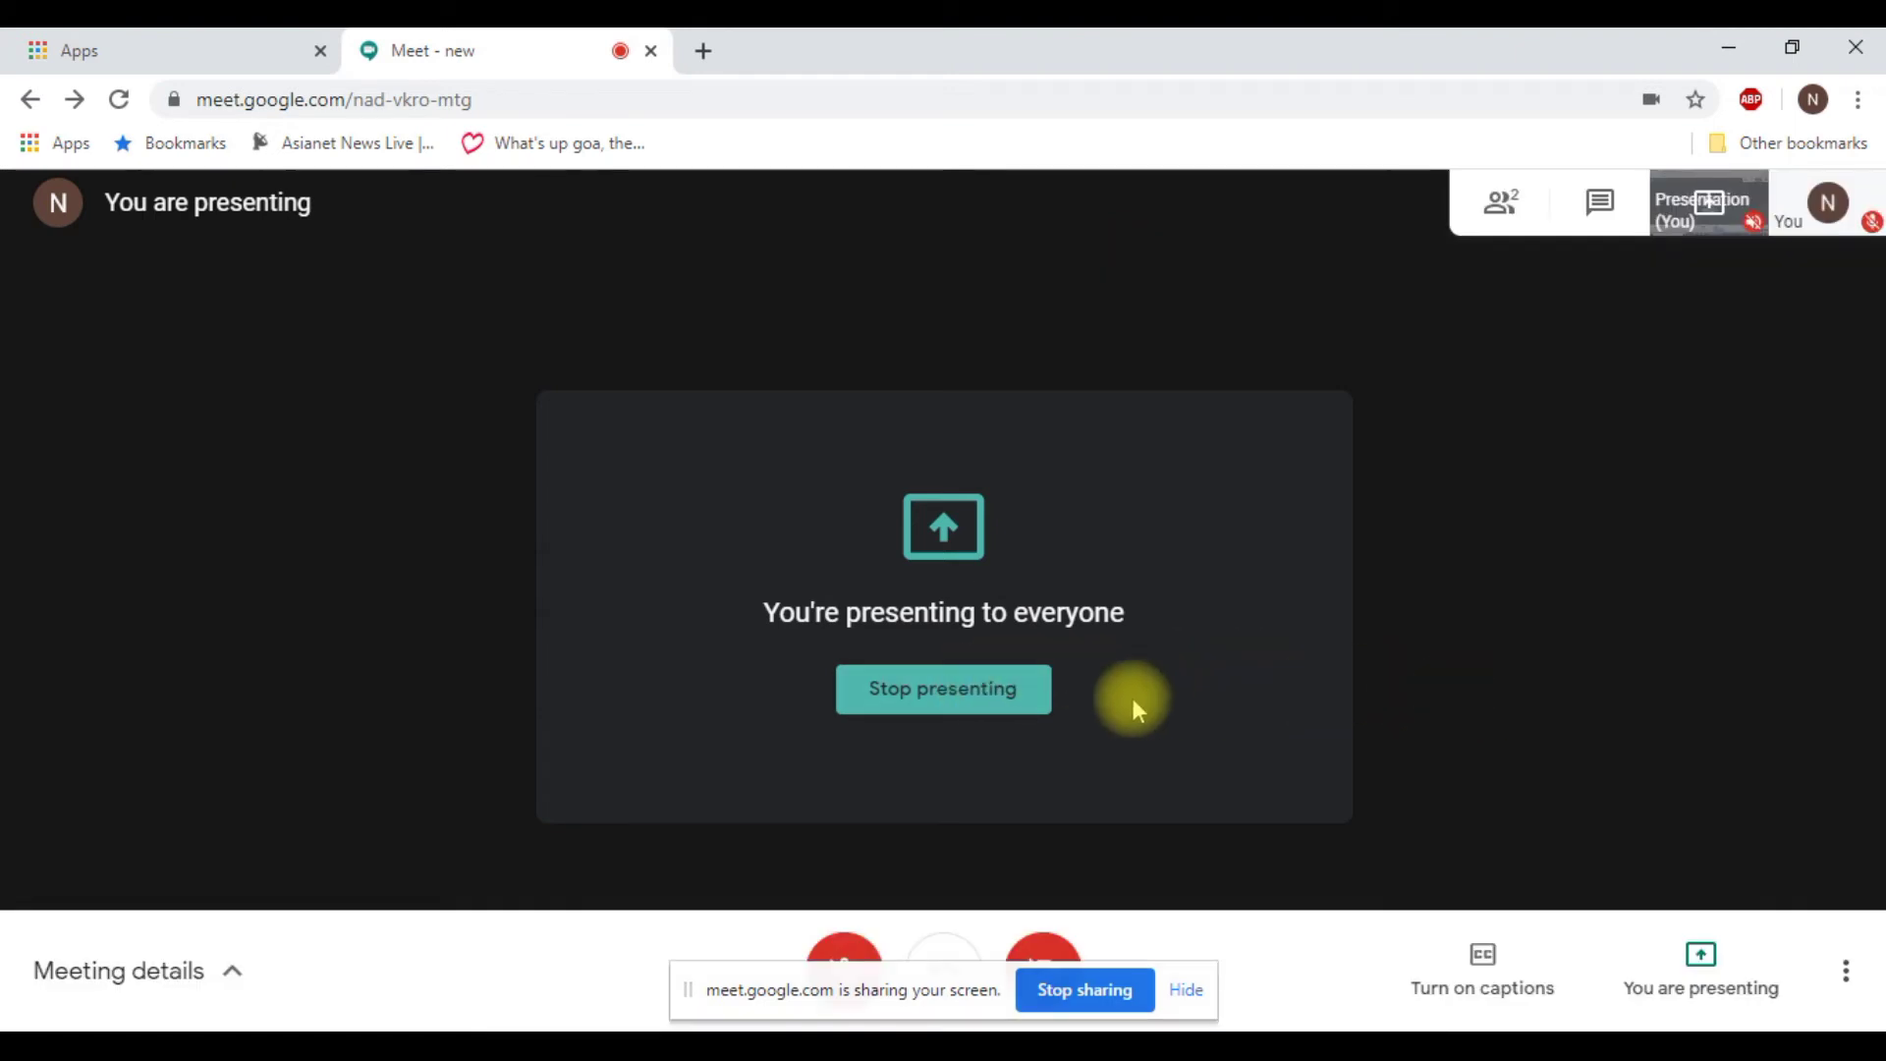
left_click(938, 689)
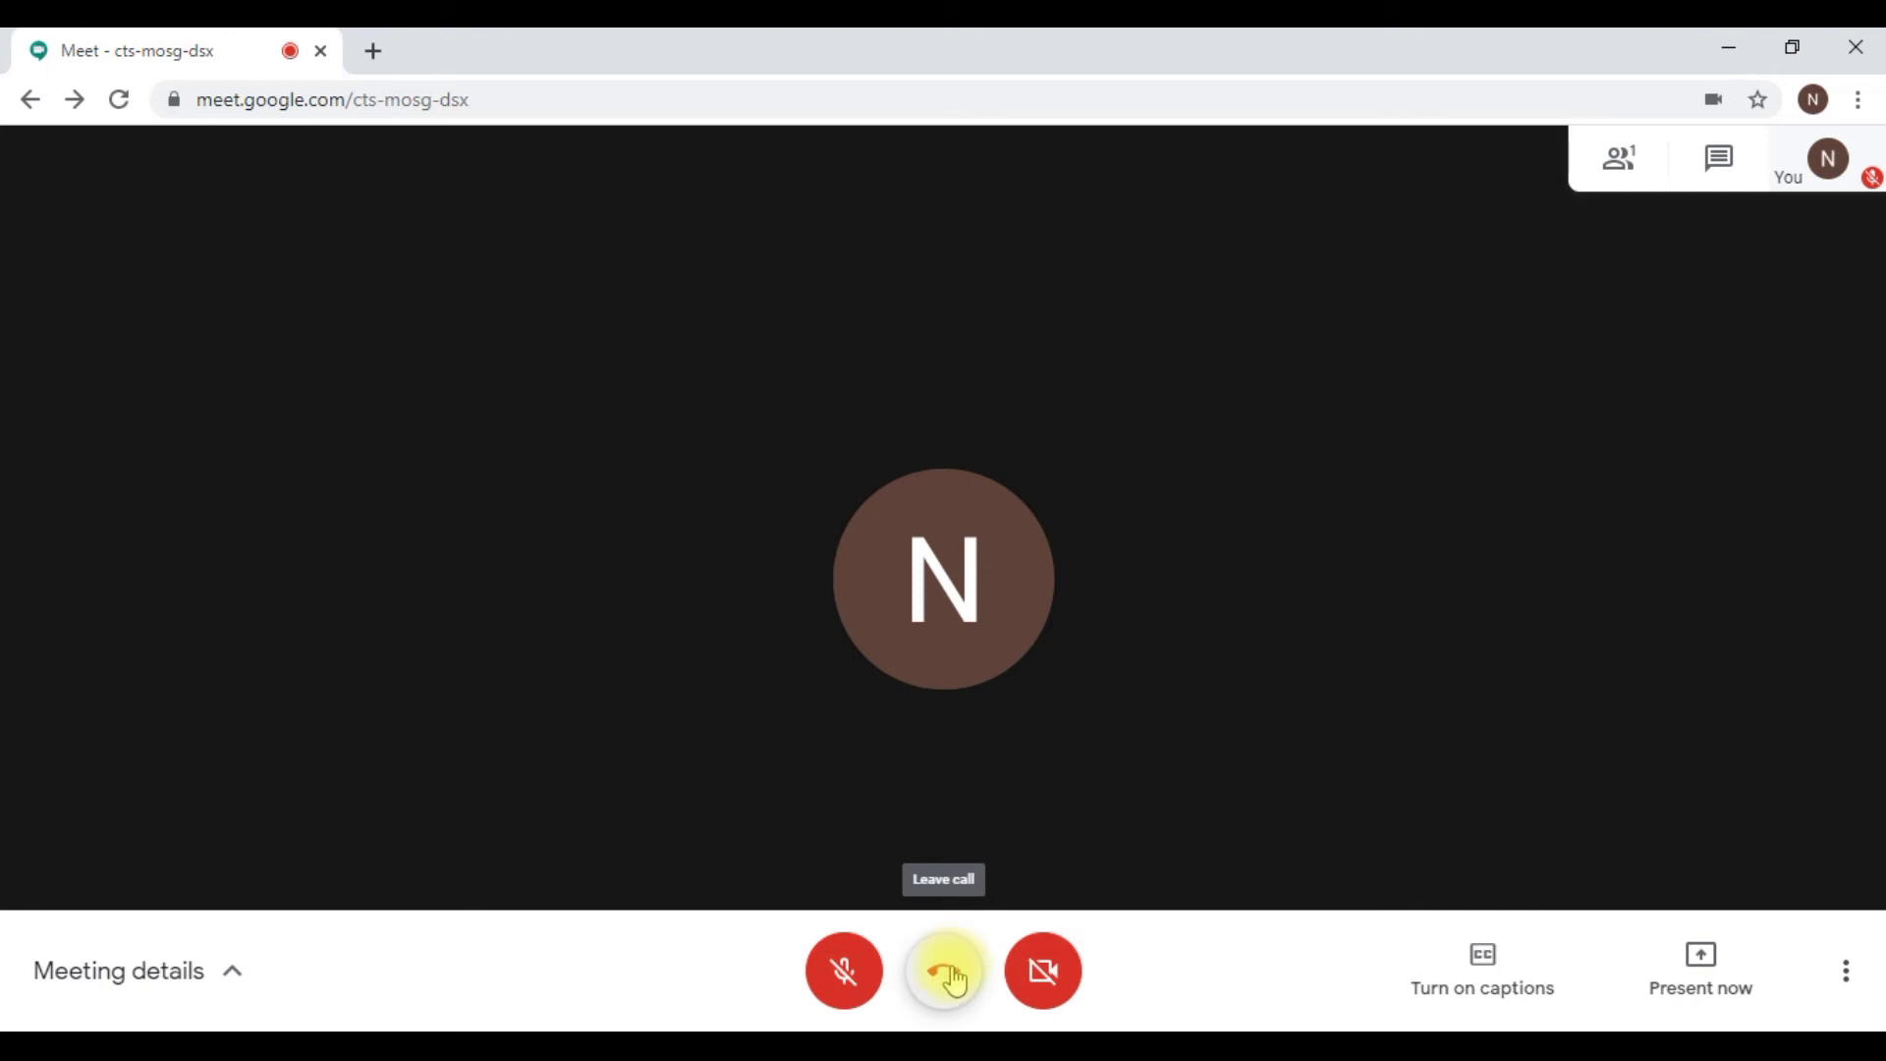
Leave the call and return to the Meet home screen.
left_click(953, 979)
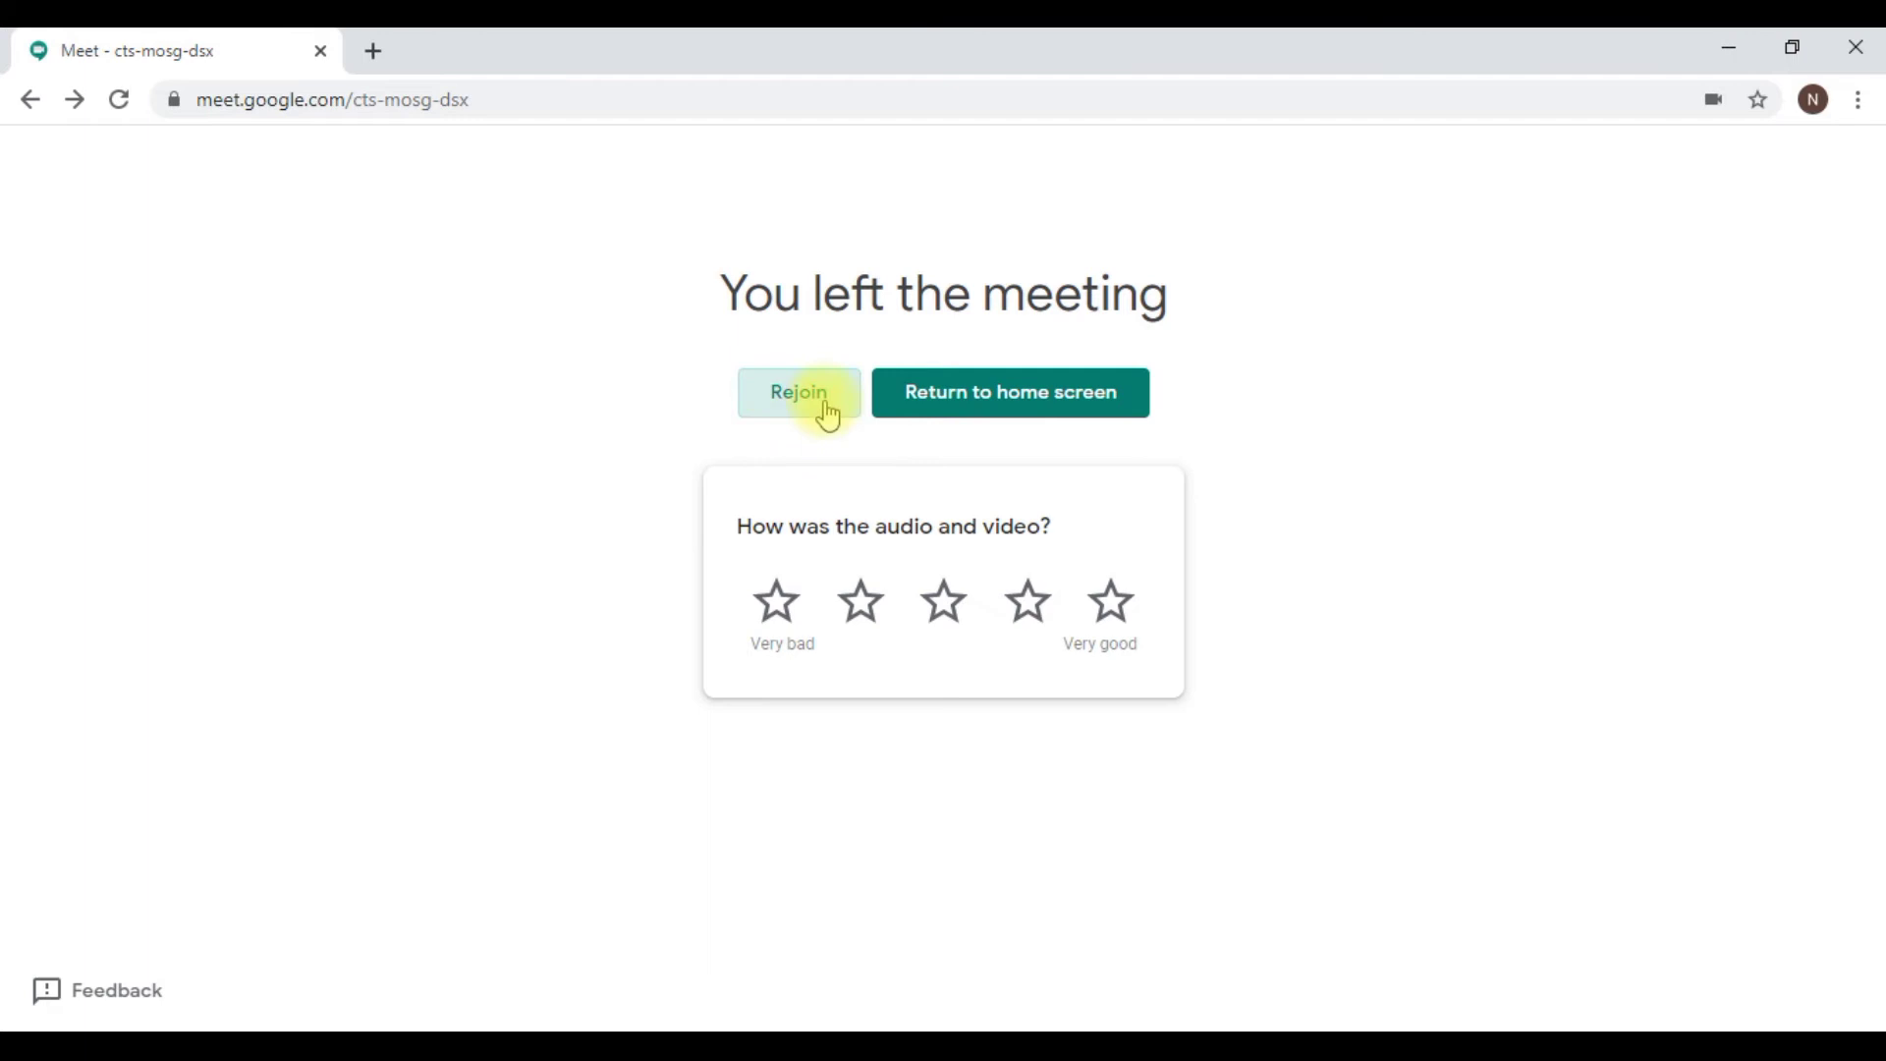
left_click(1068, 406)
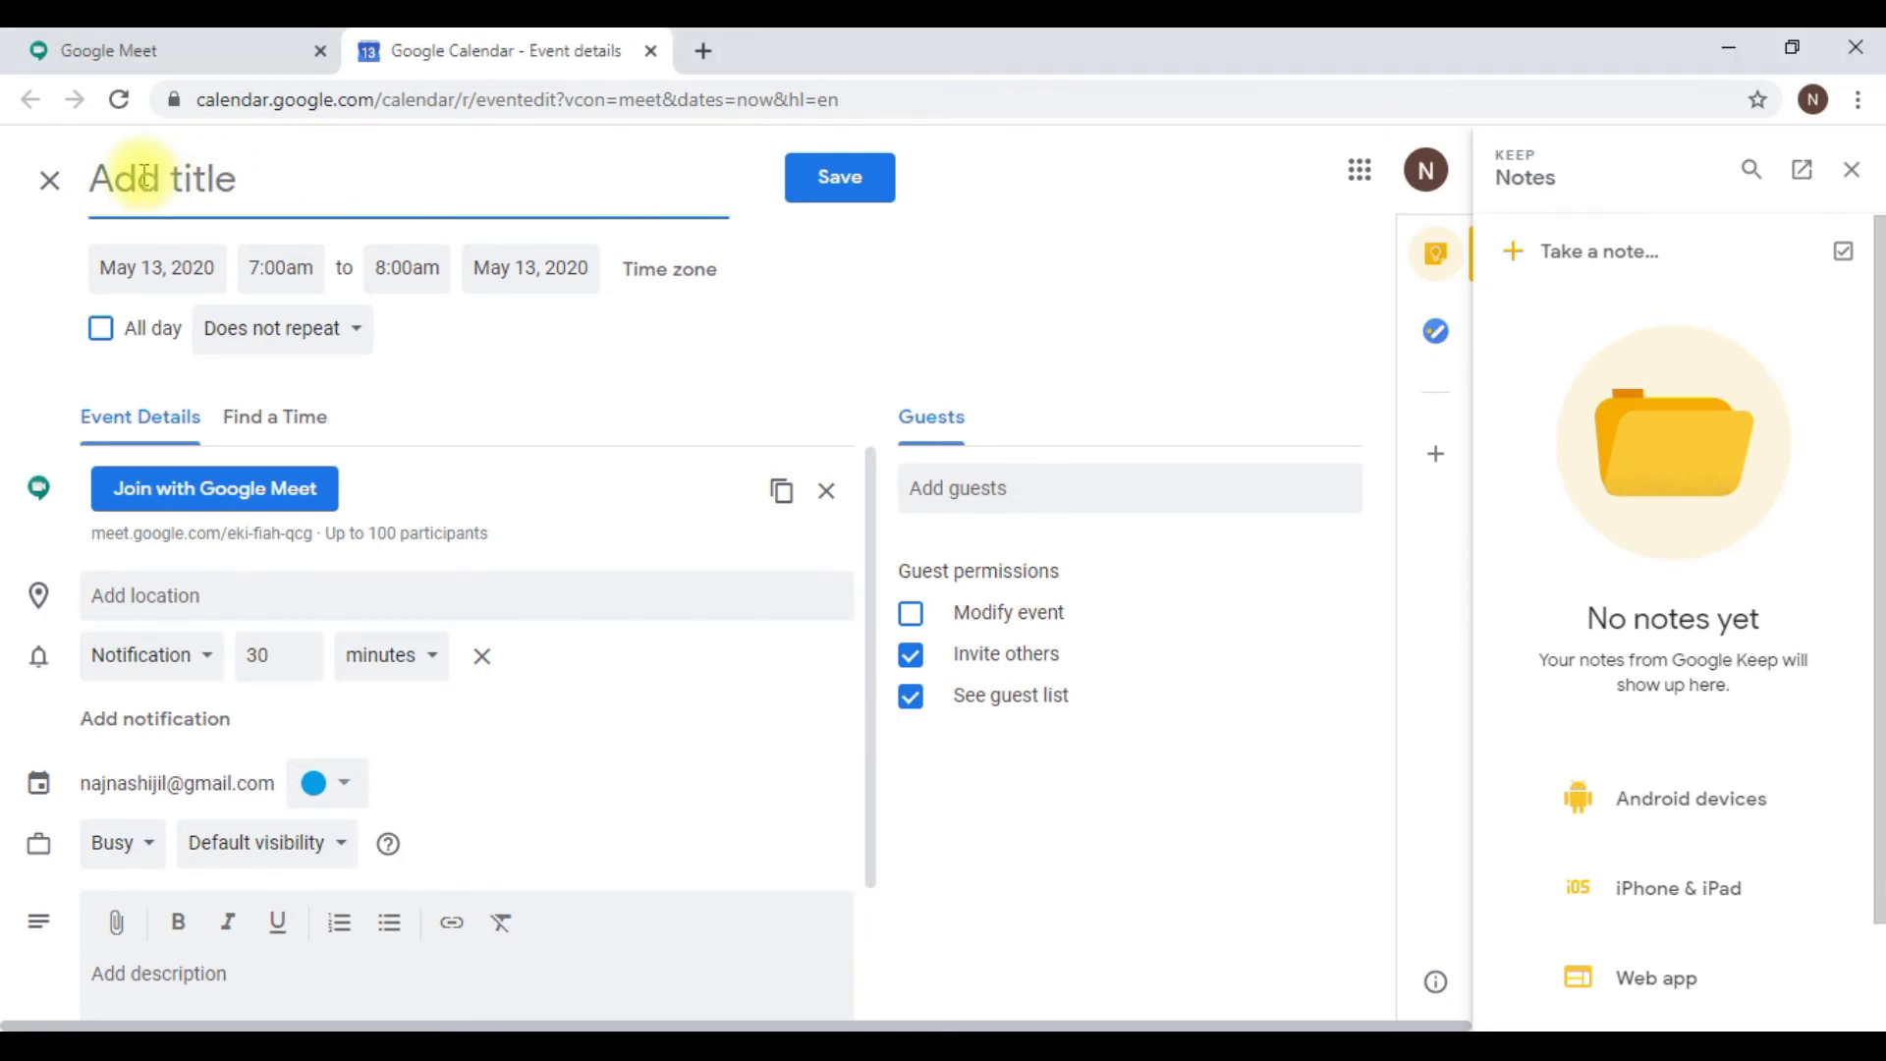
Title the new calendar event "grade 5 math".
type("g")
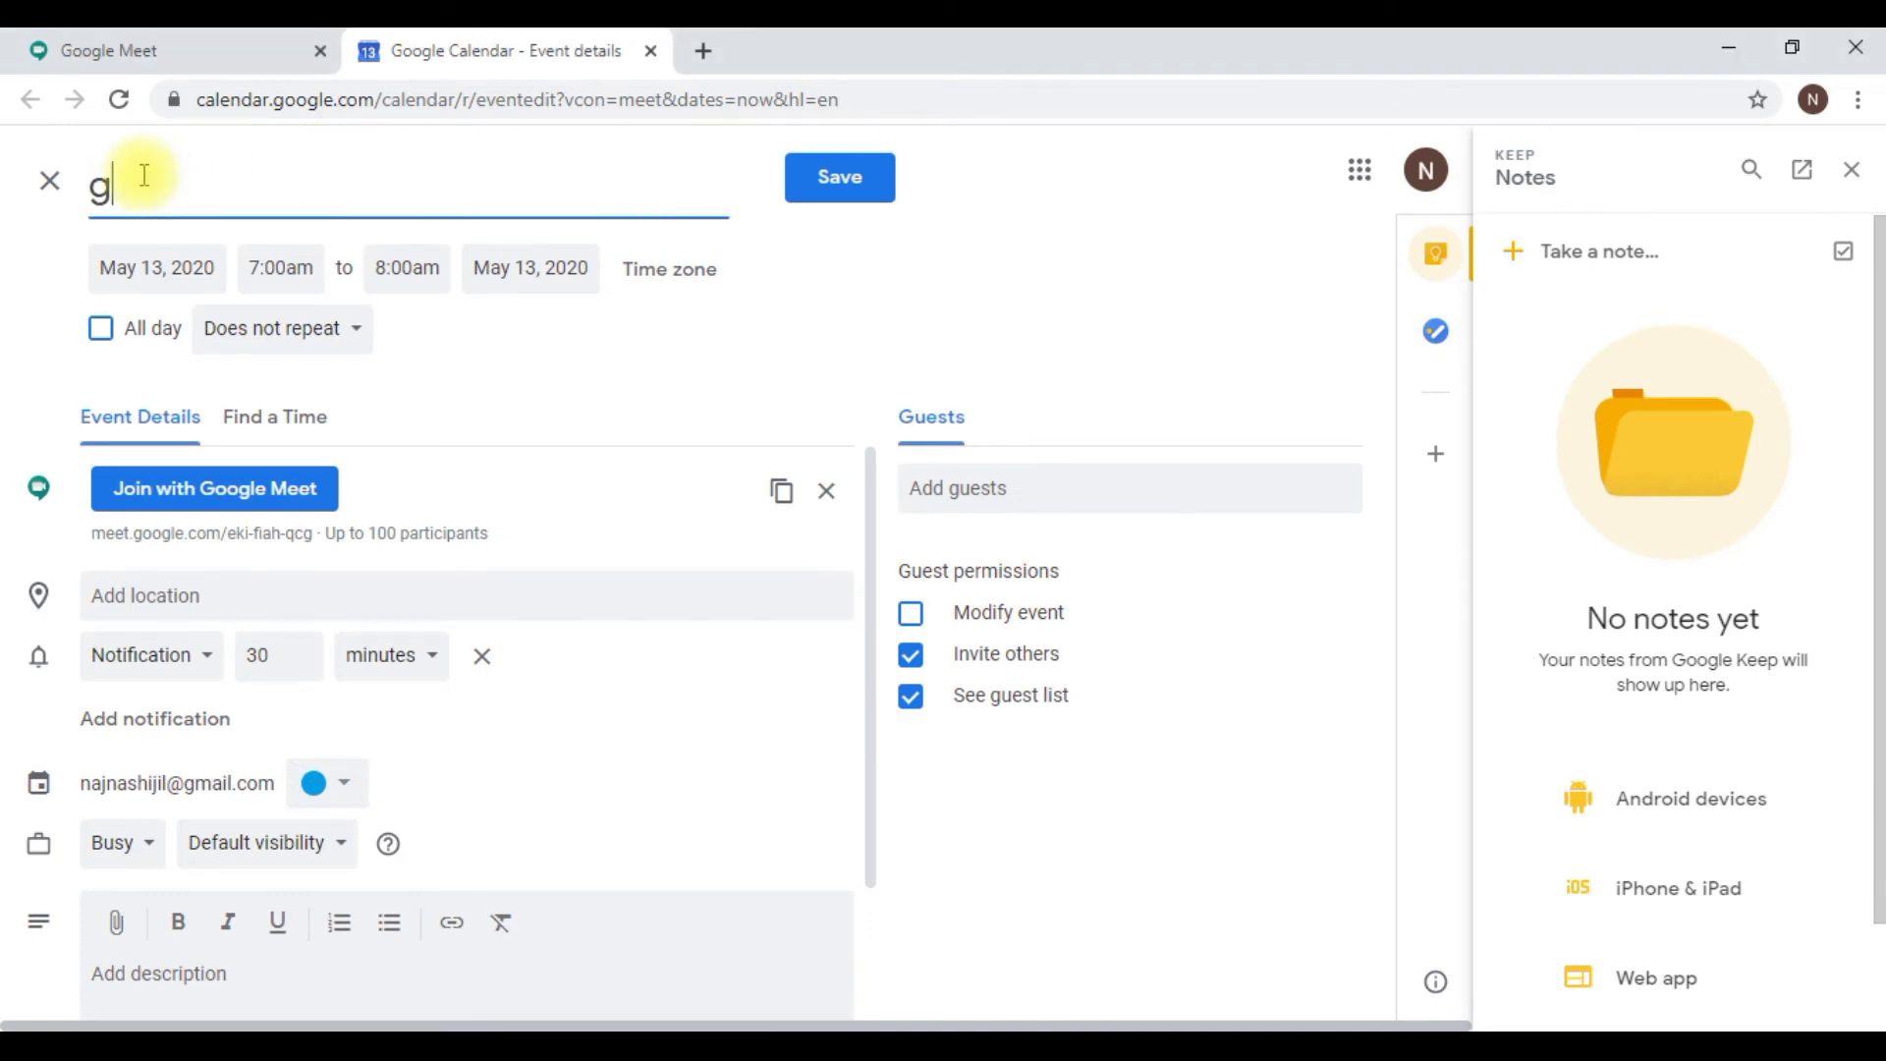
type("rade 5")
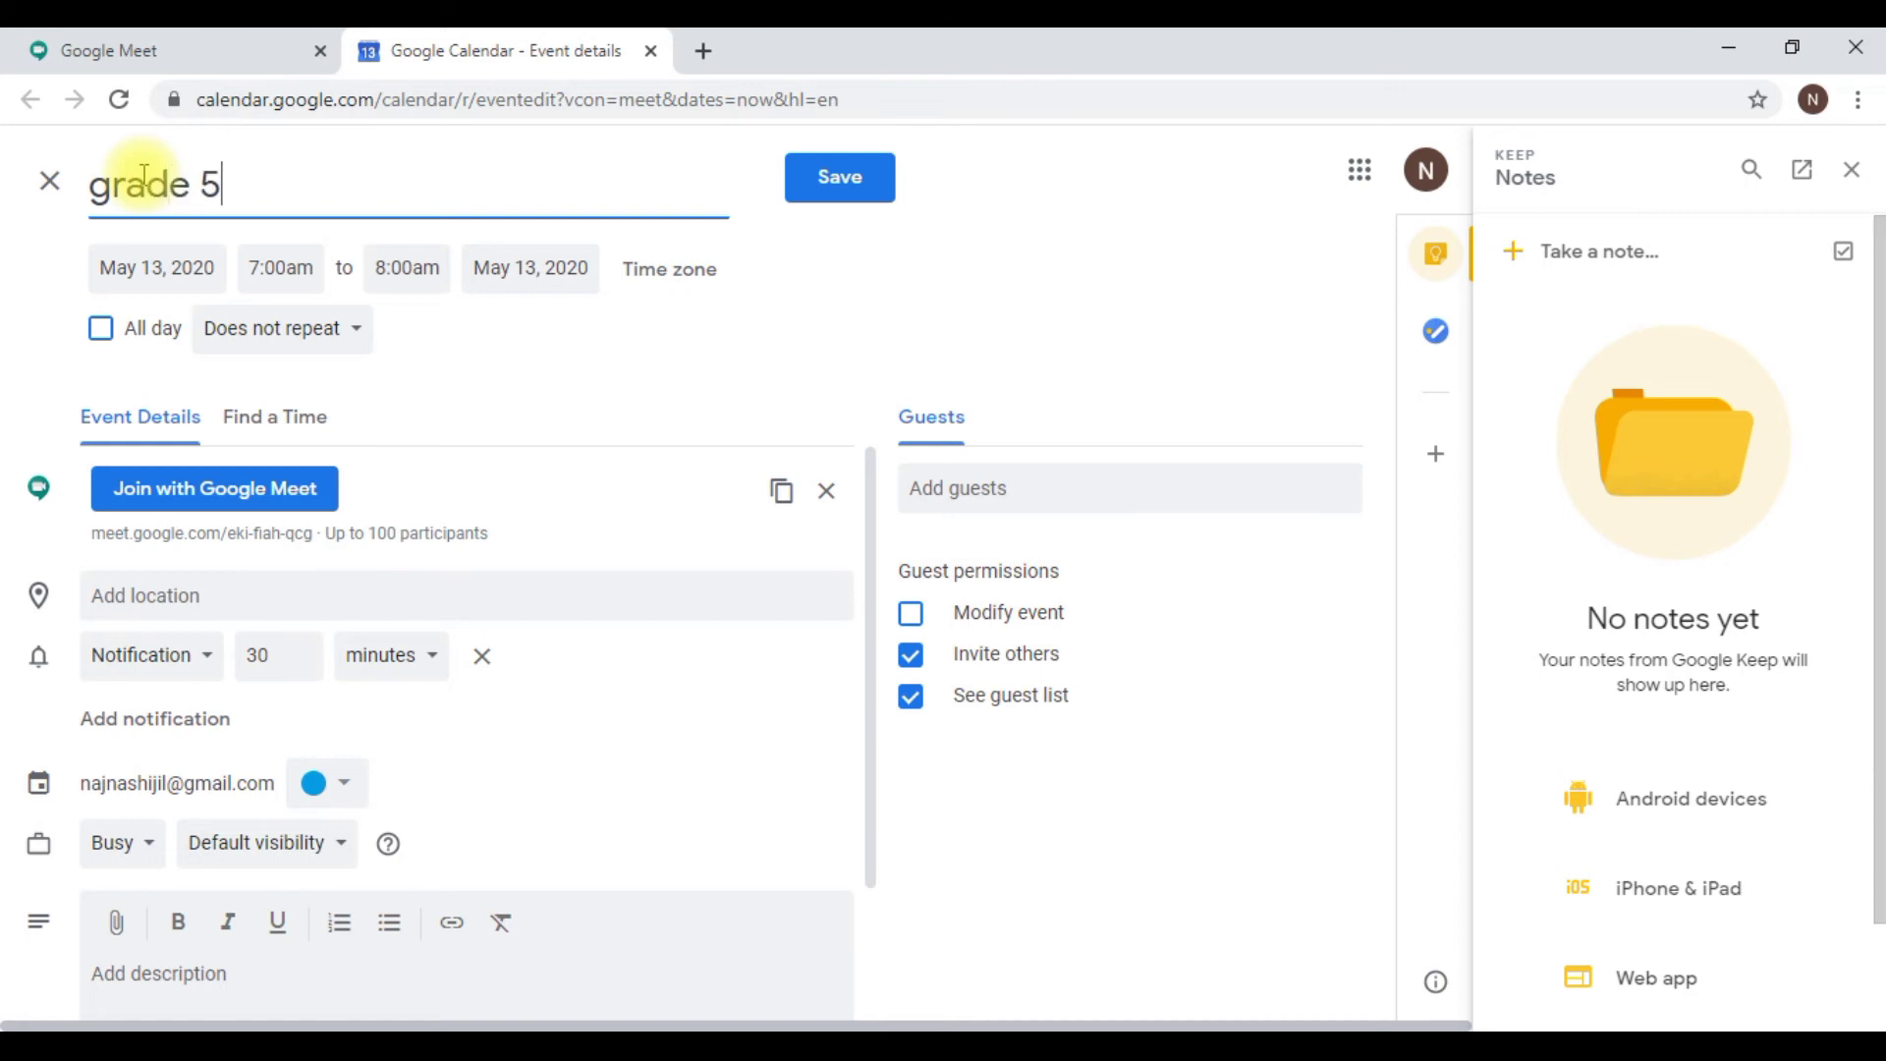
type(" math")
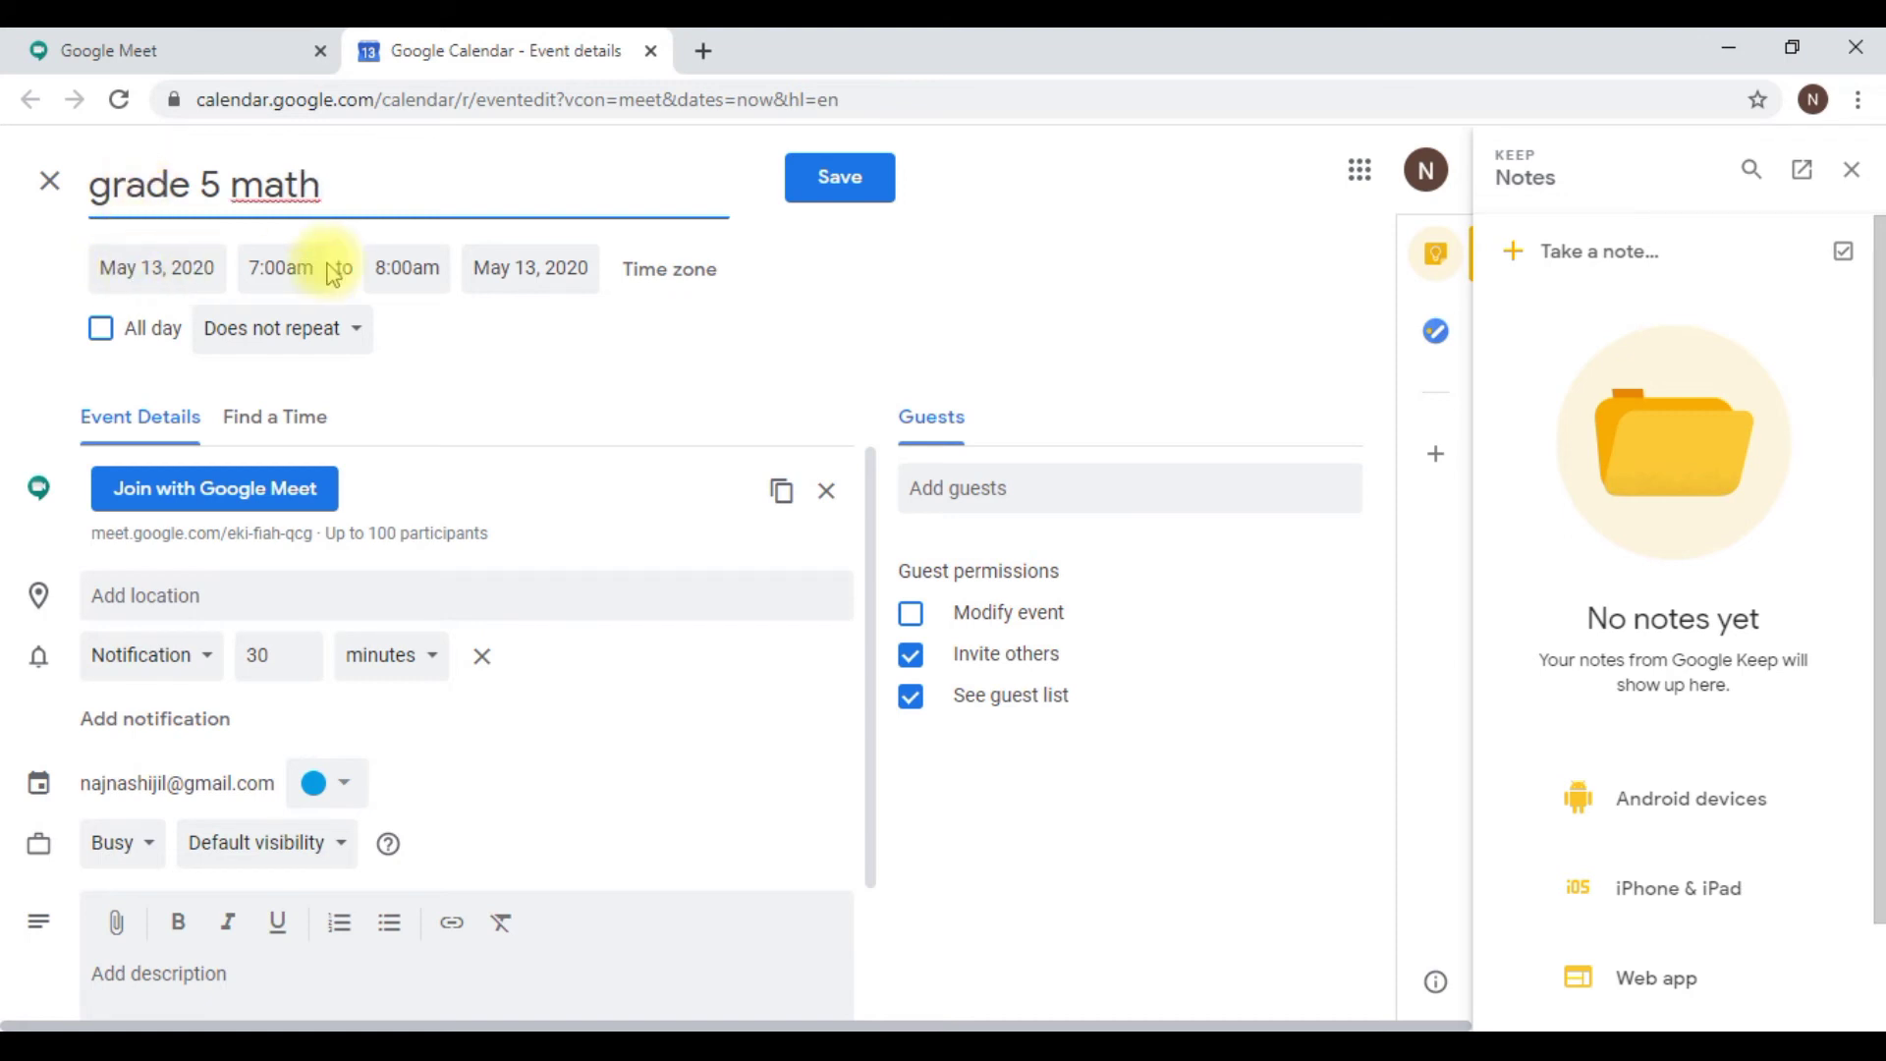
Set the event to start at 10:00am and end at 10:30am.
left_click(283, 265)
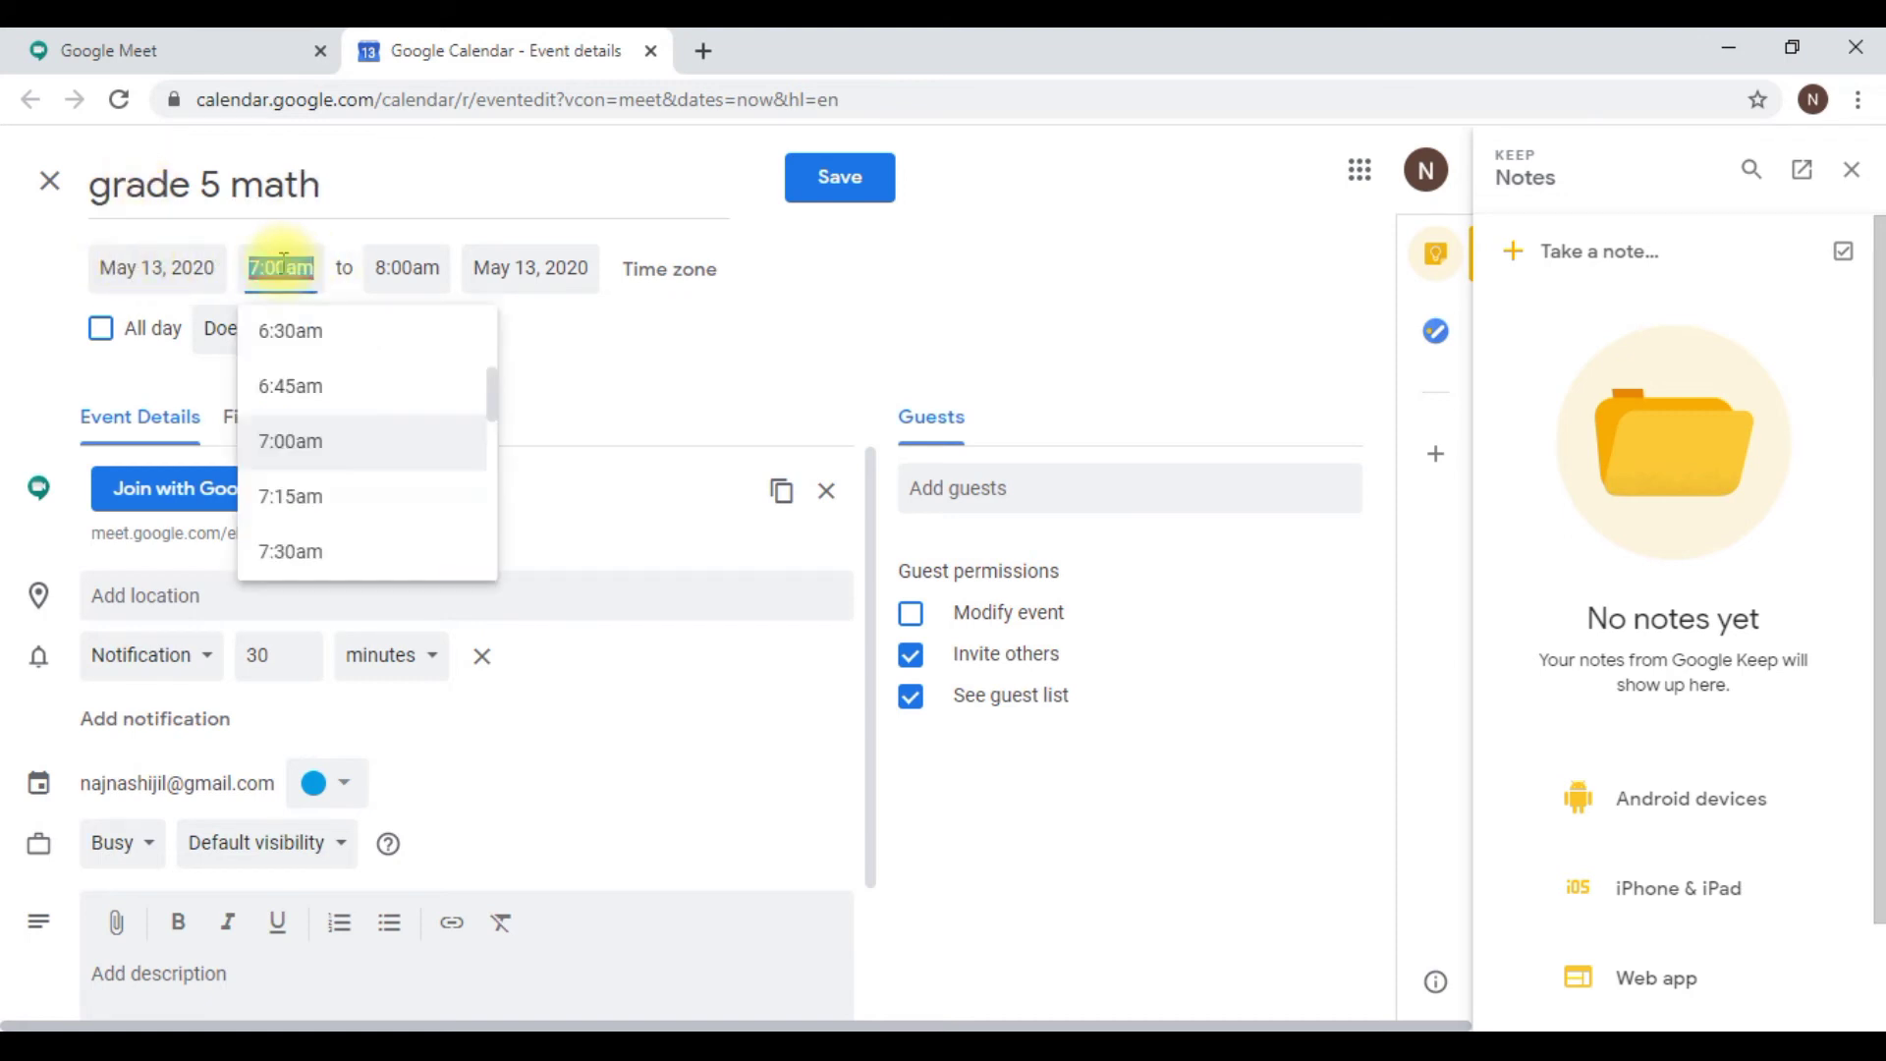
type("1")
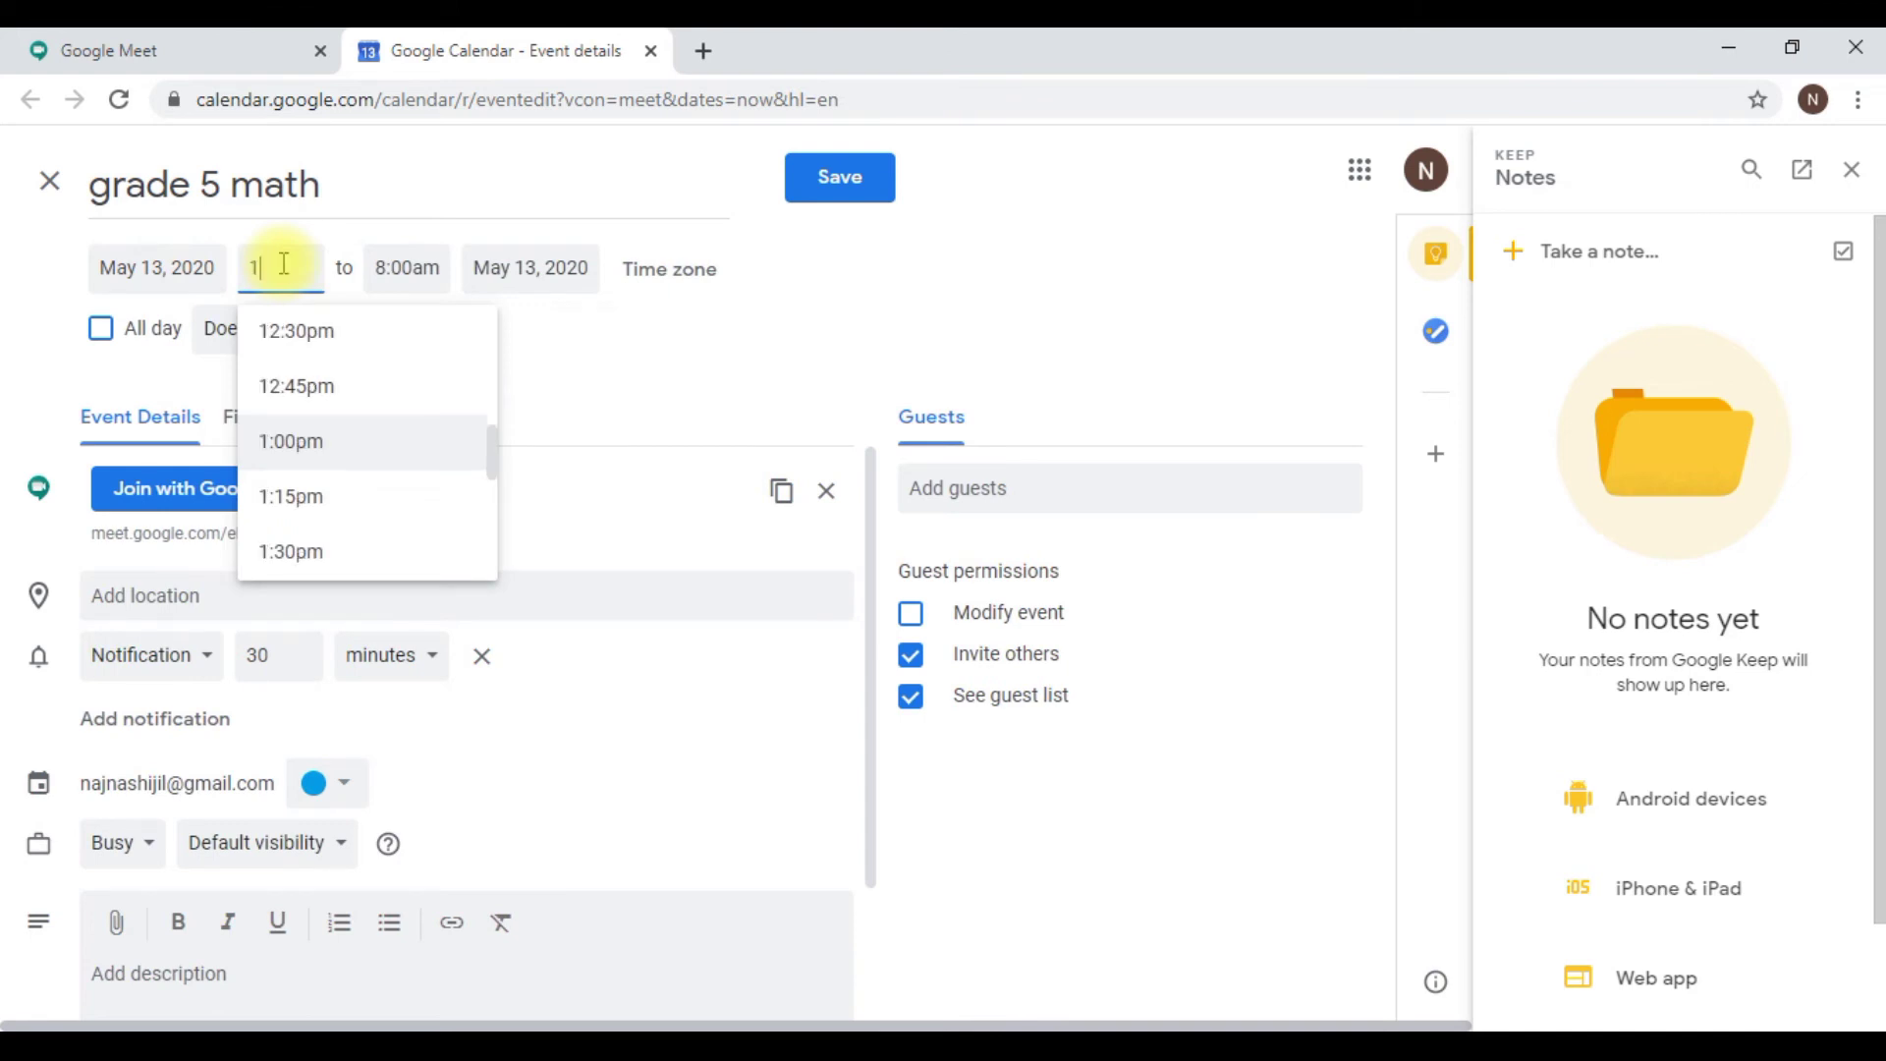
type("0")
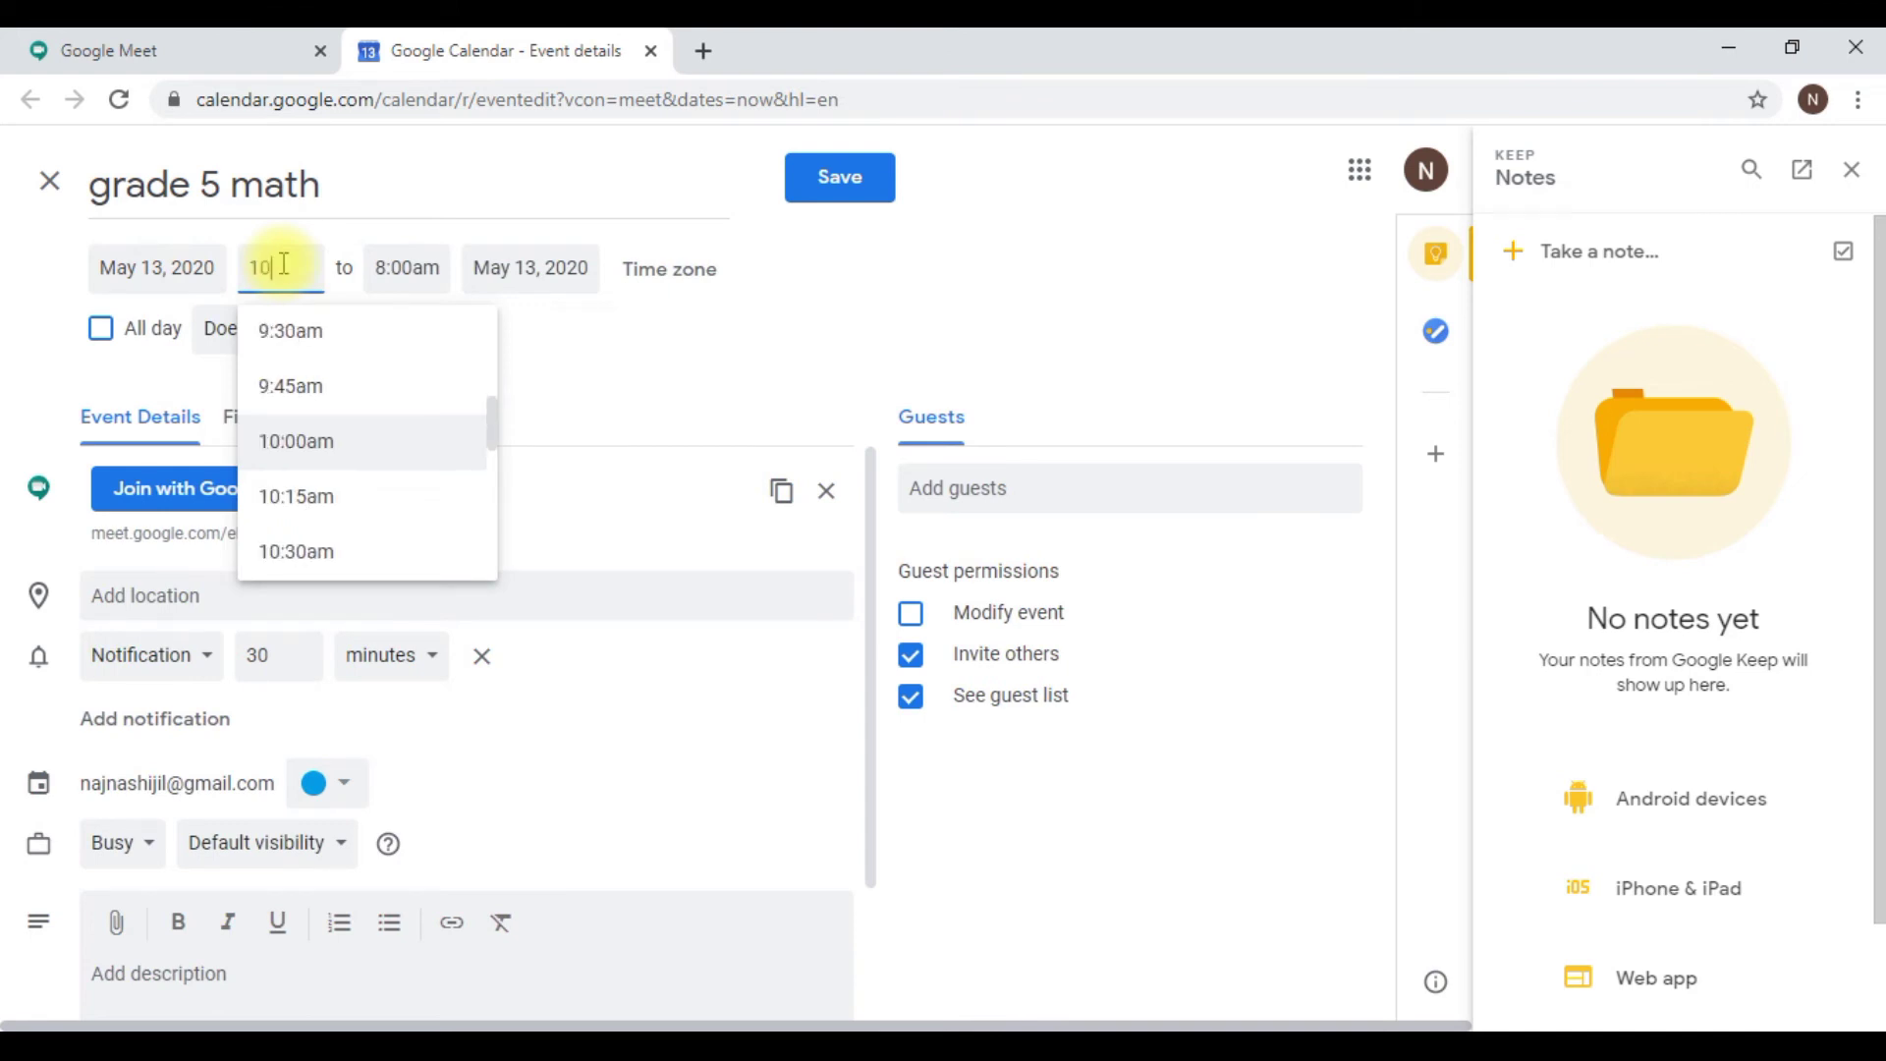
left_click(344, 452)
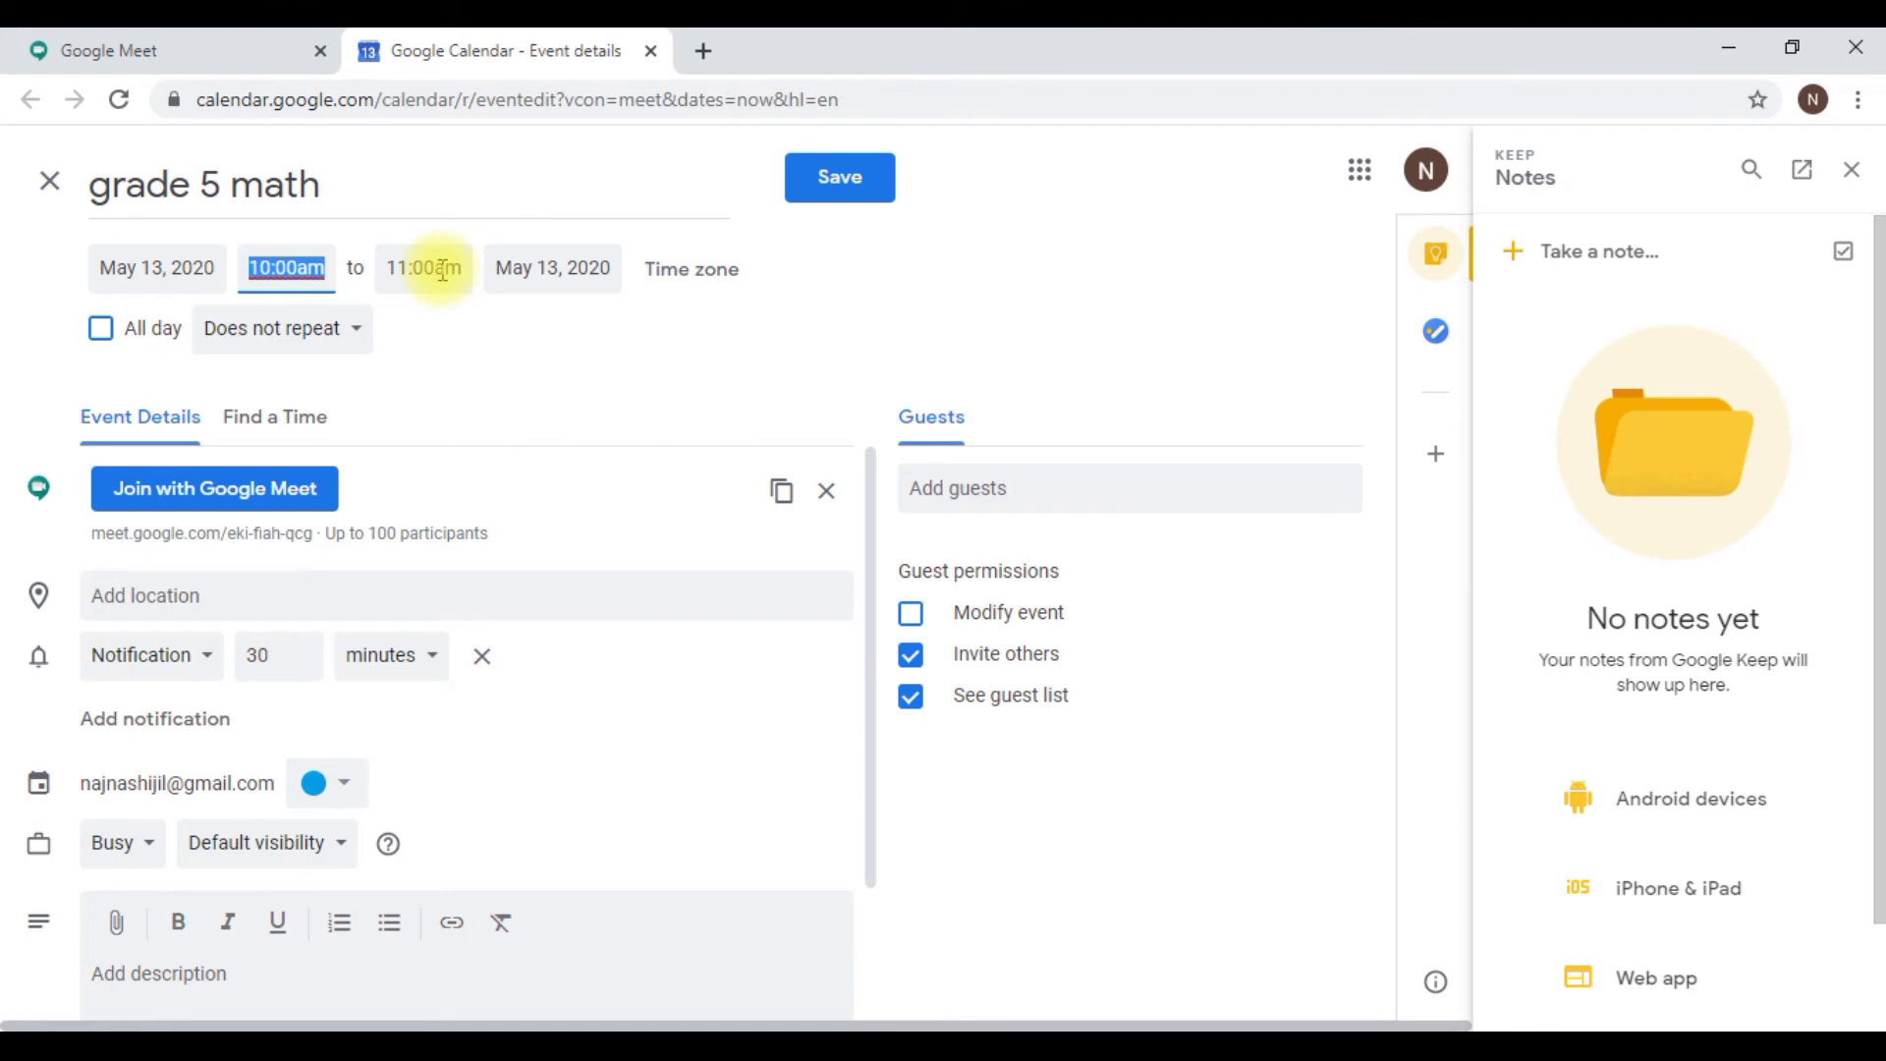
left_click(442, 270)
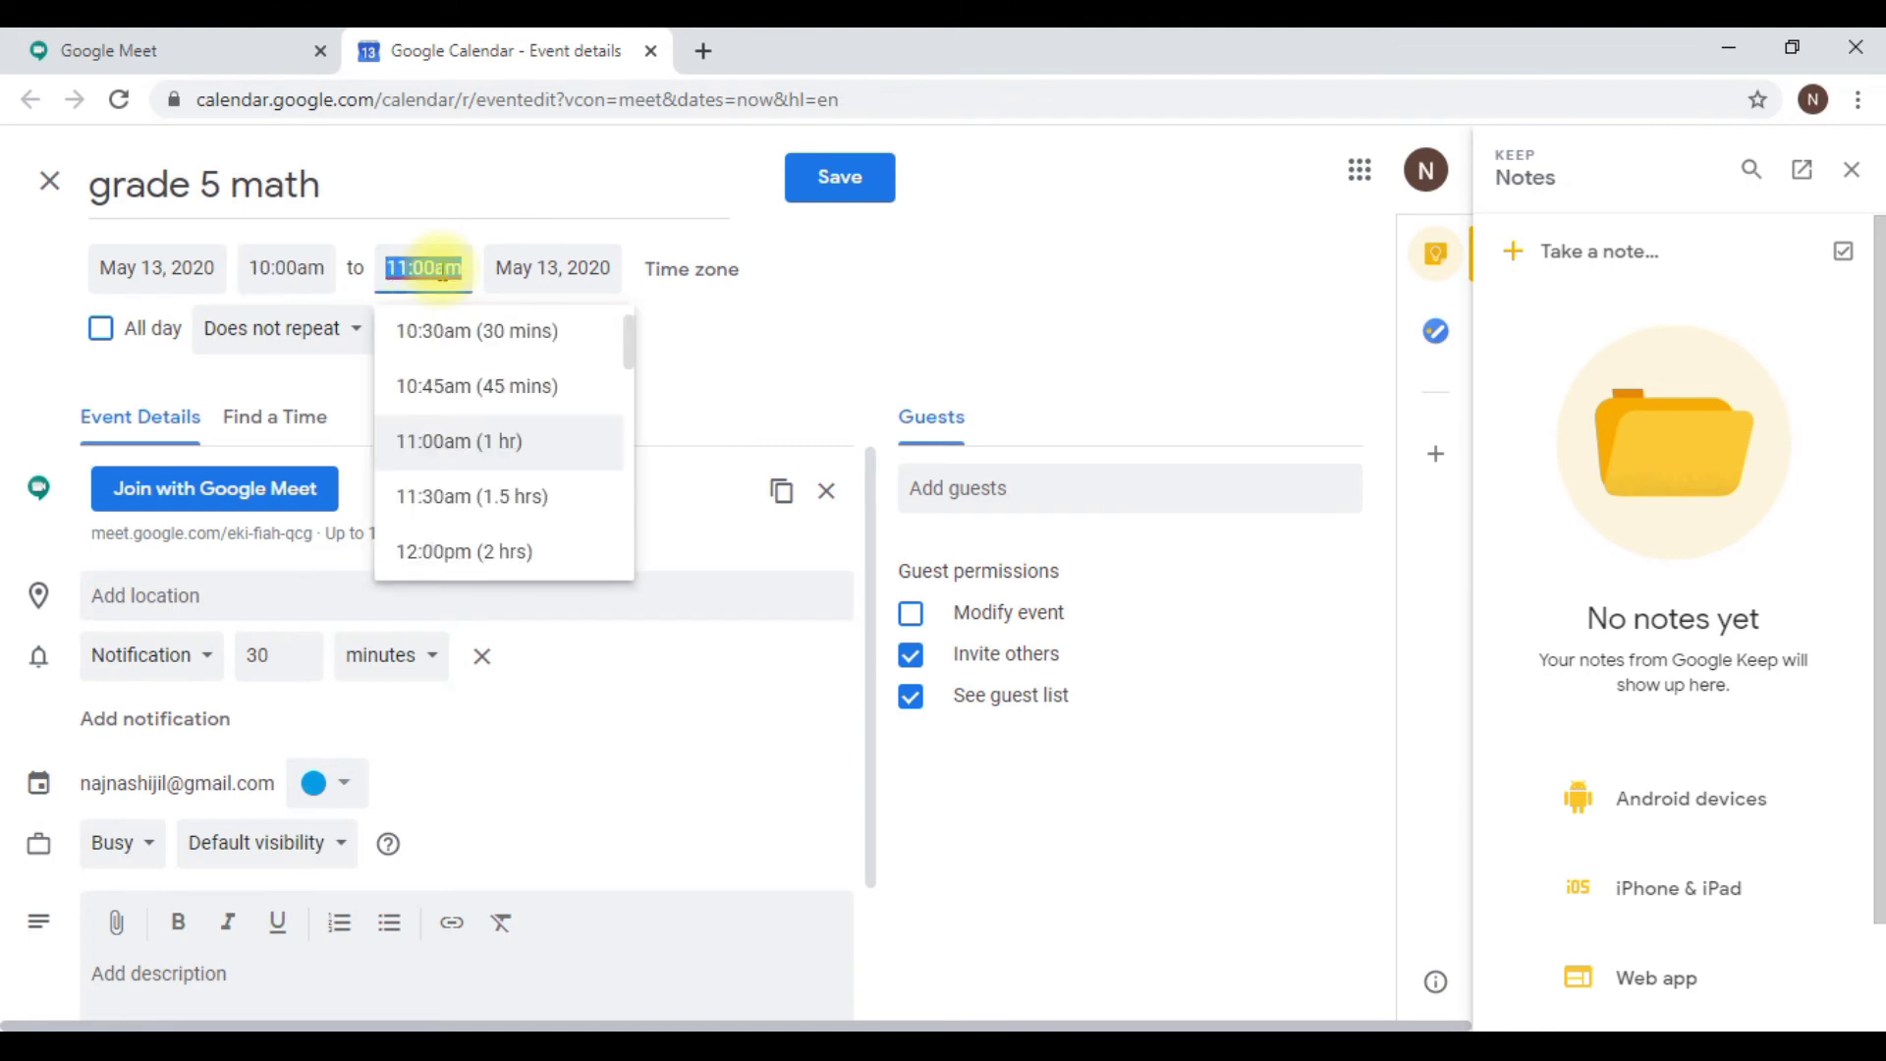
left_click(462, 354)
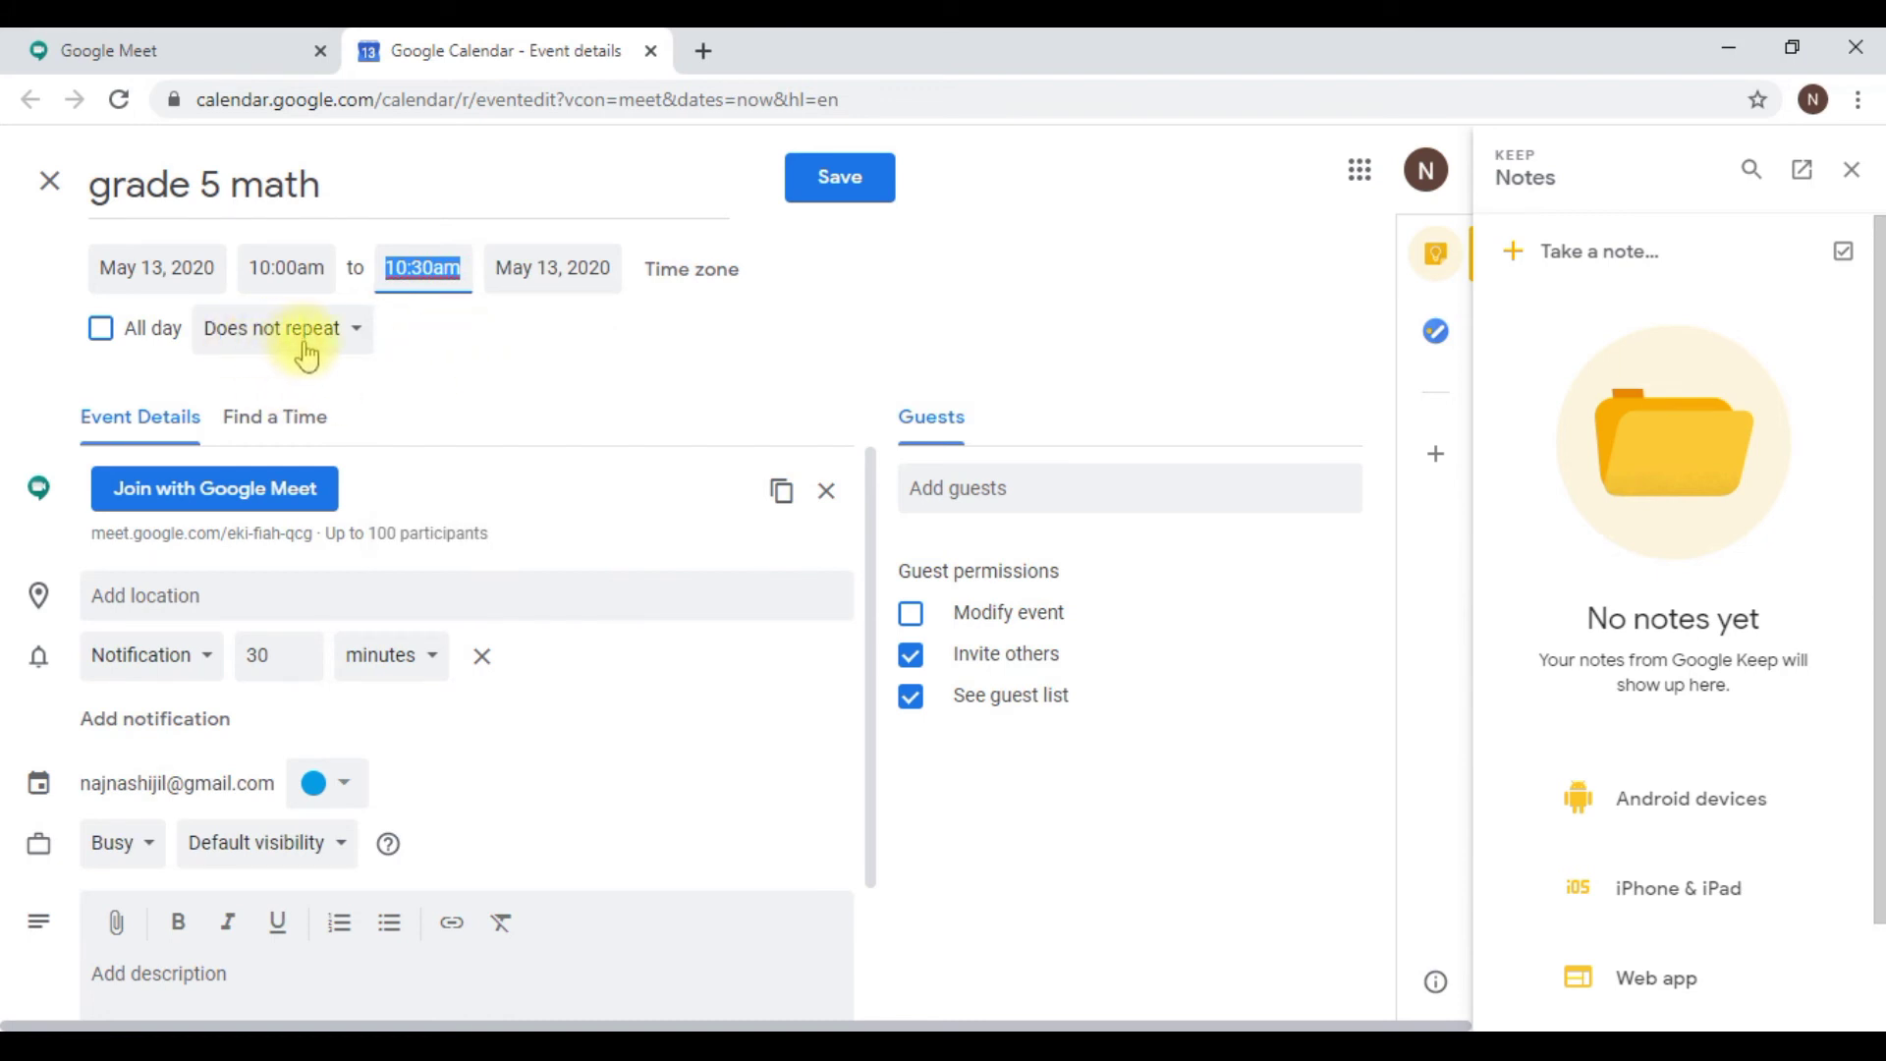
left_click(361, 334)
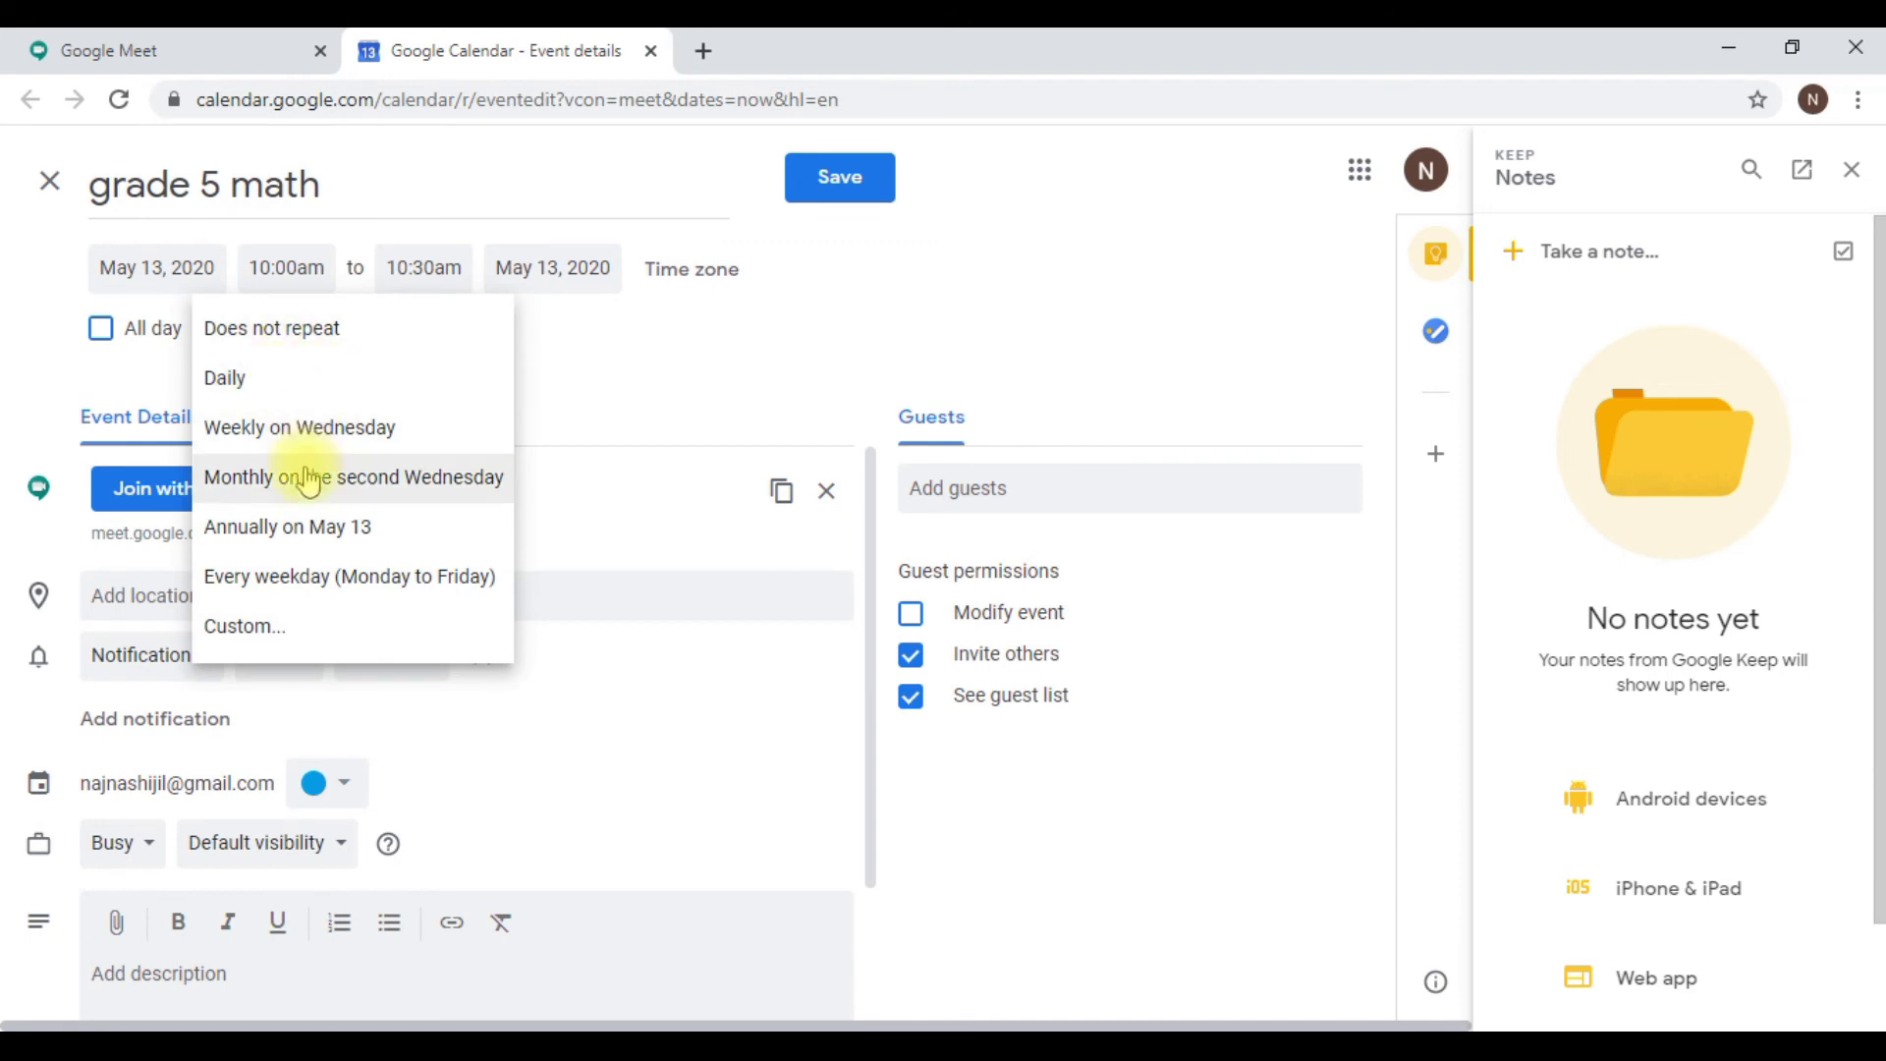
left_click(273, 638)
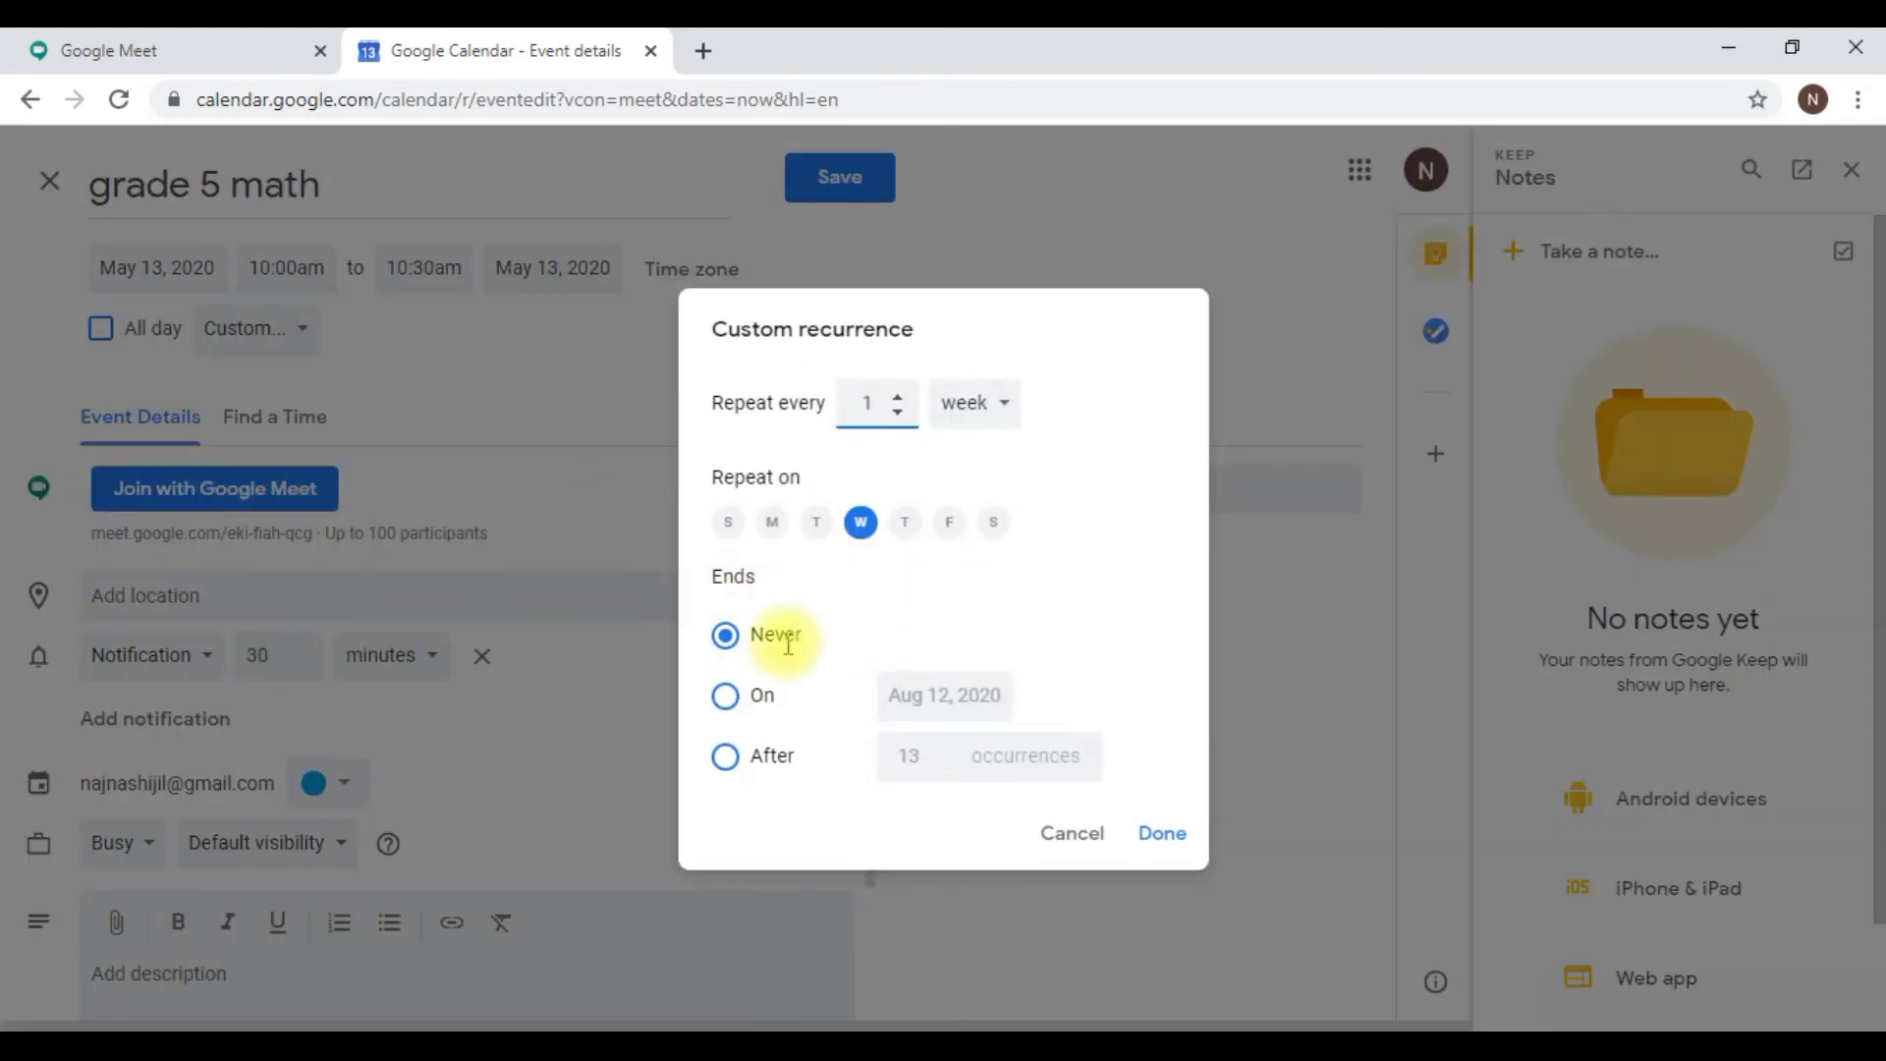
left_click(1069, 834)
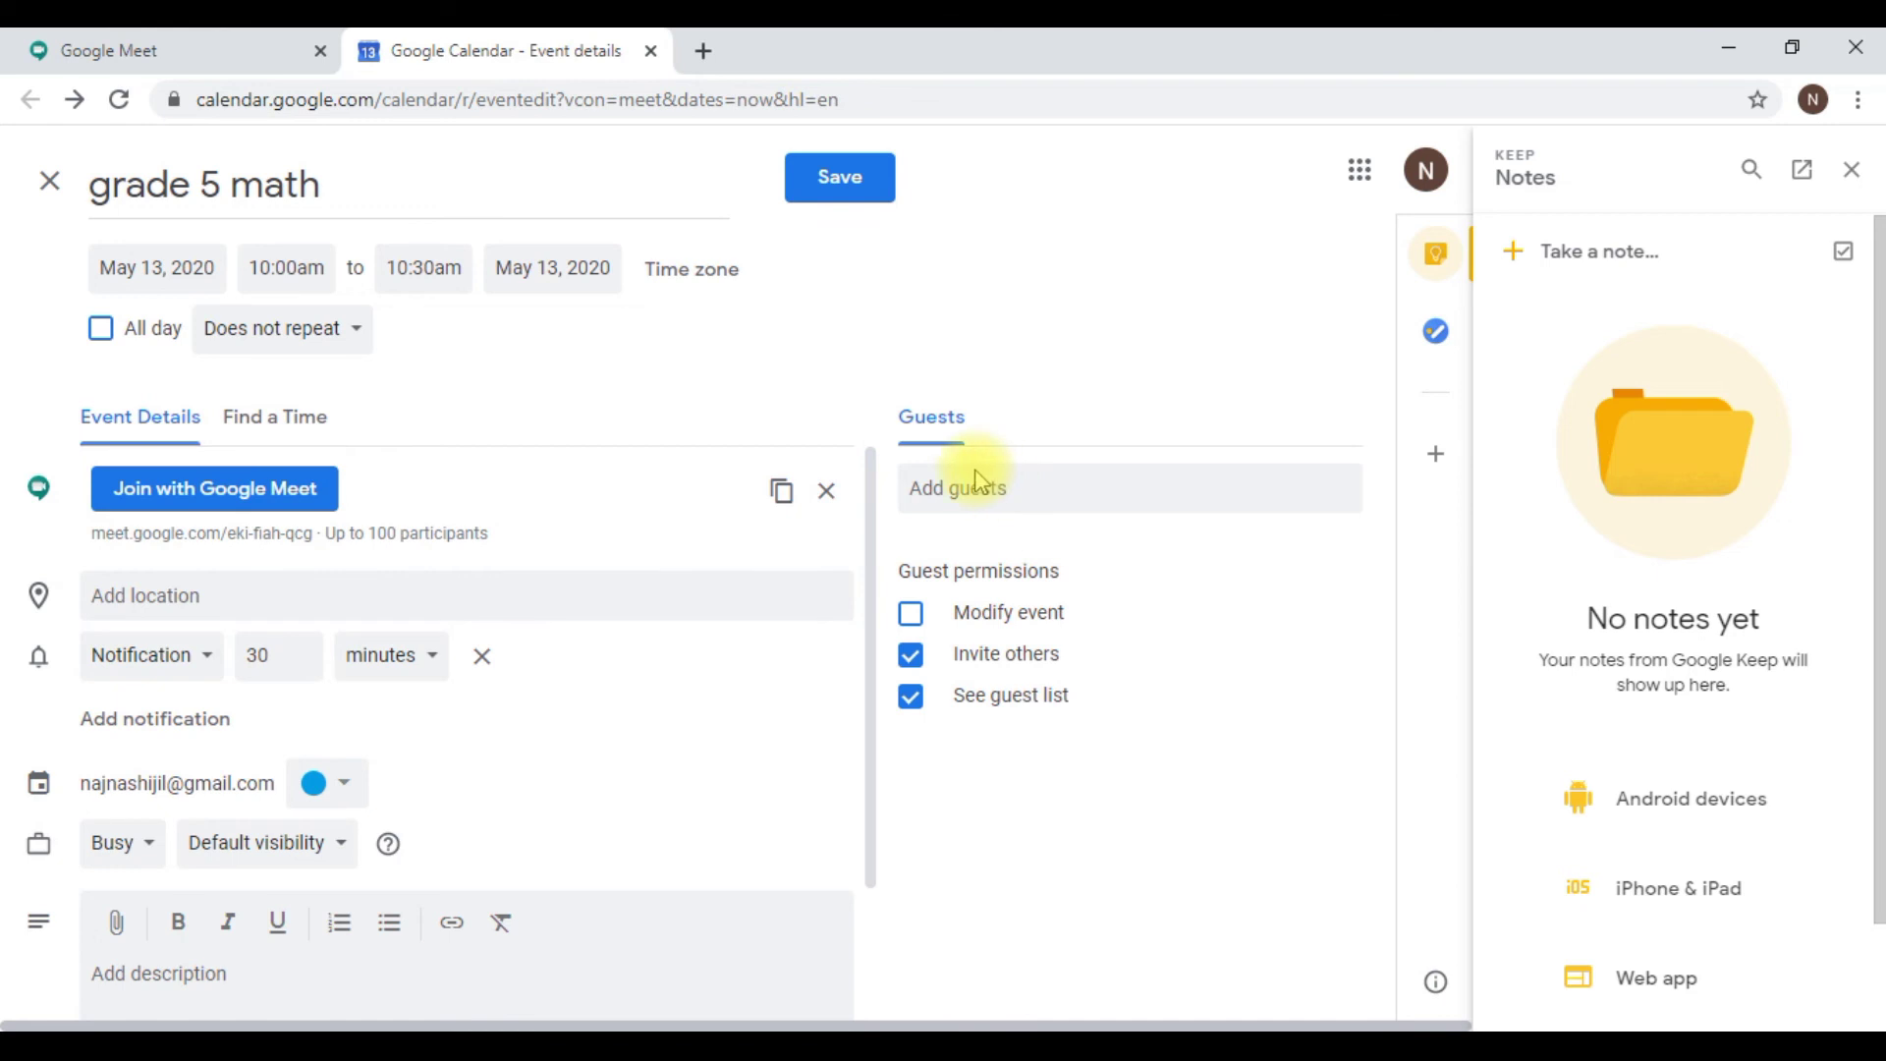
Invite a suggested contact as a guest, and withdraw the guest permissions to invite others and see the guest list.
left_click(950, 487)
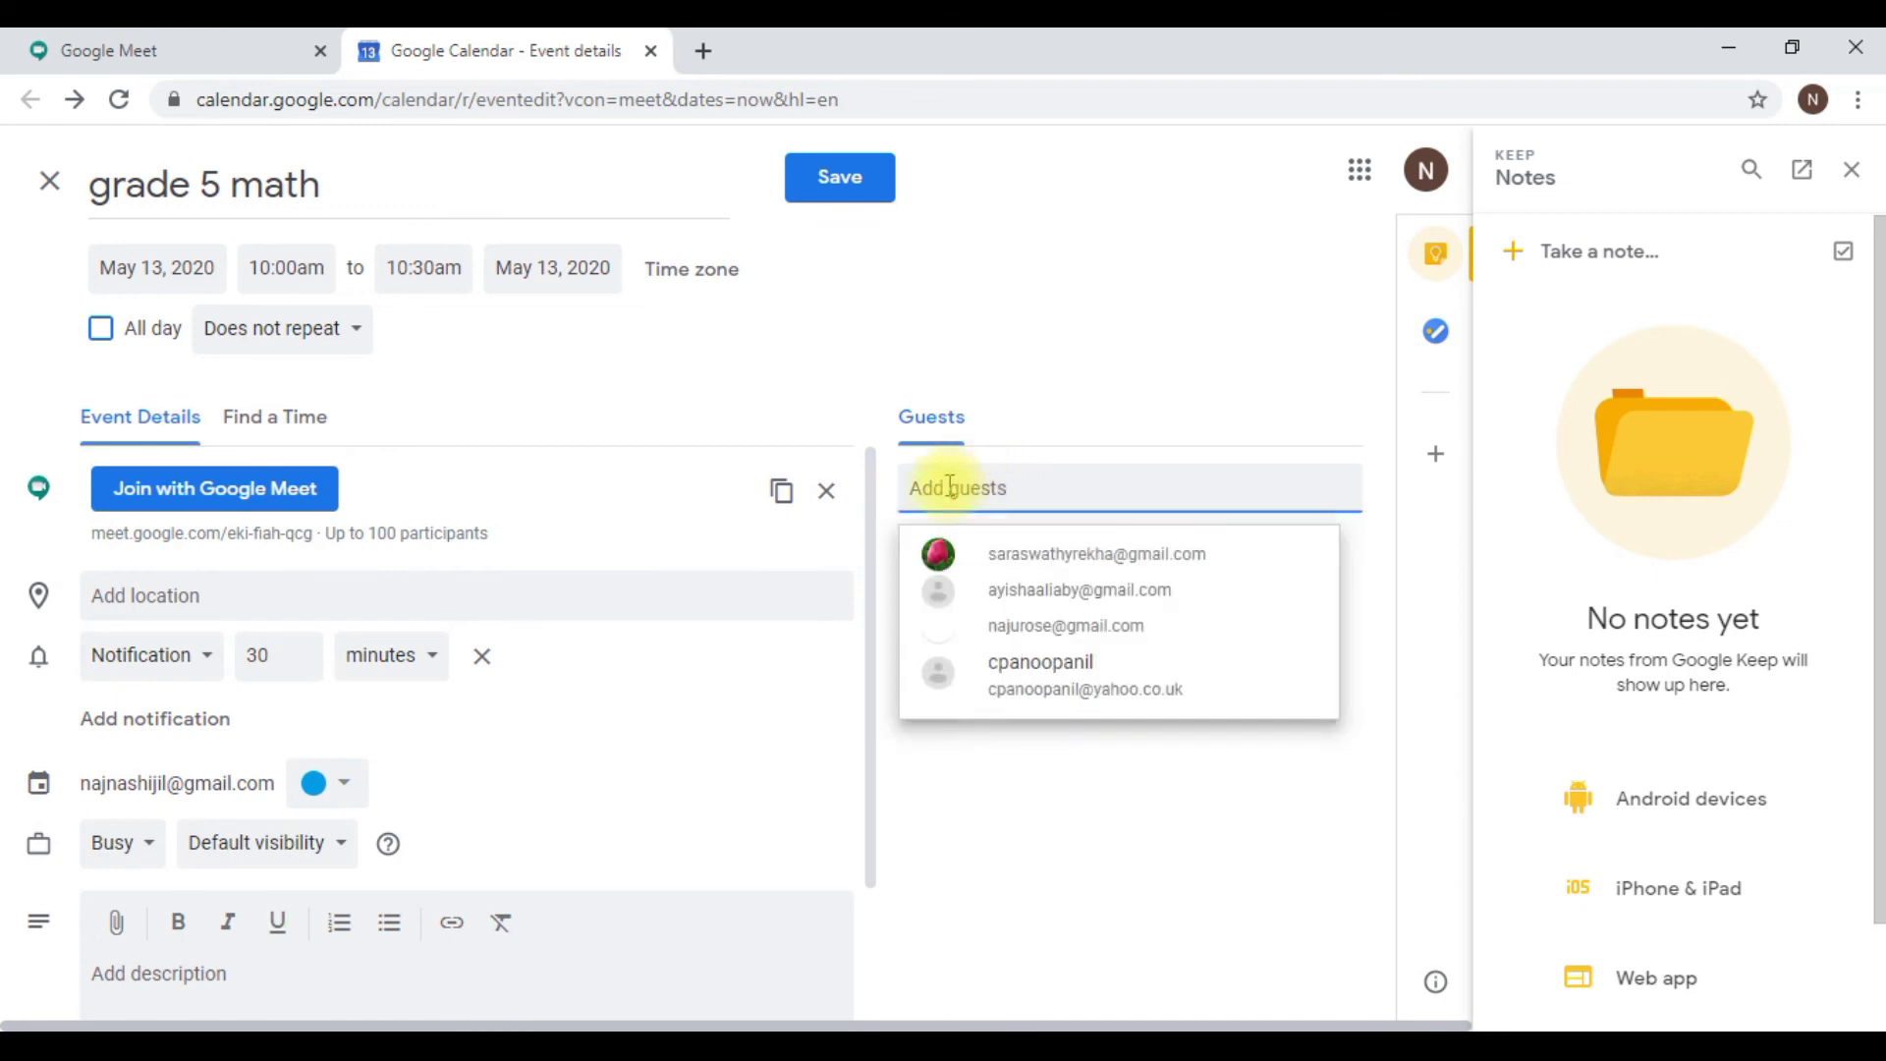
left_click(1013, 643)
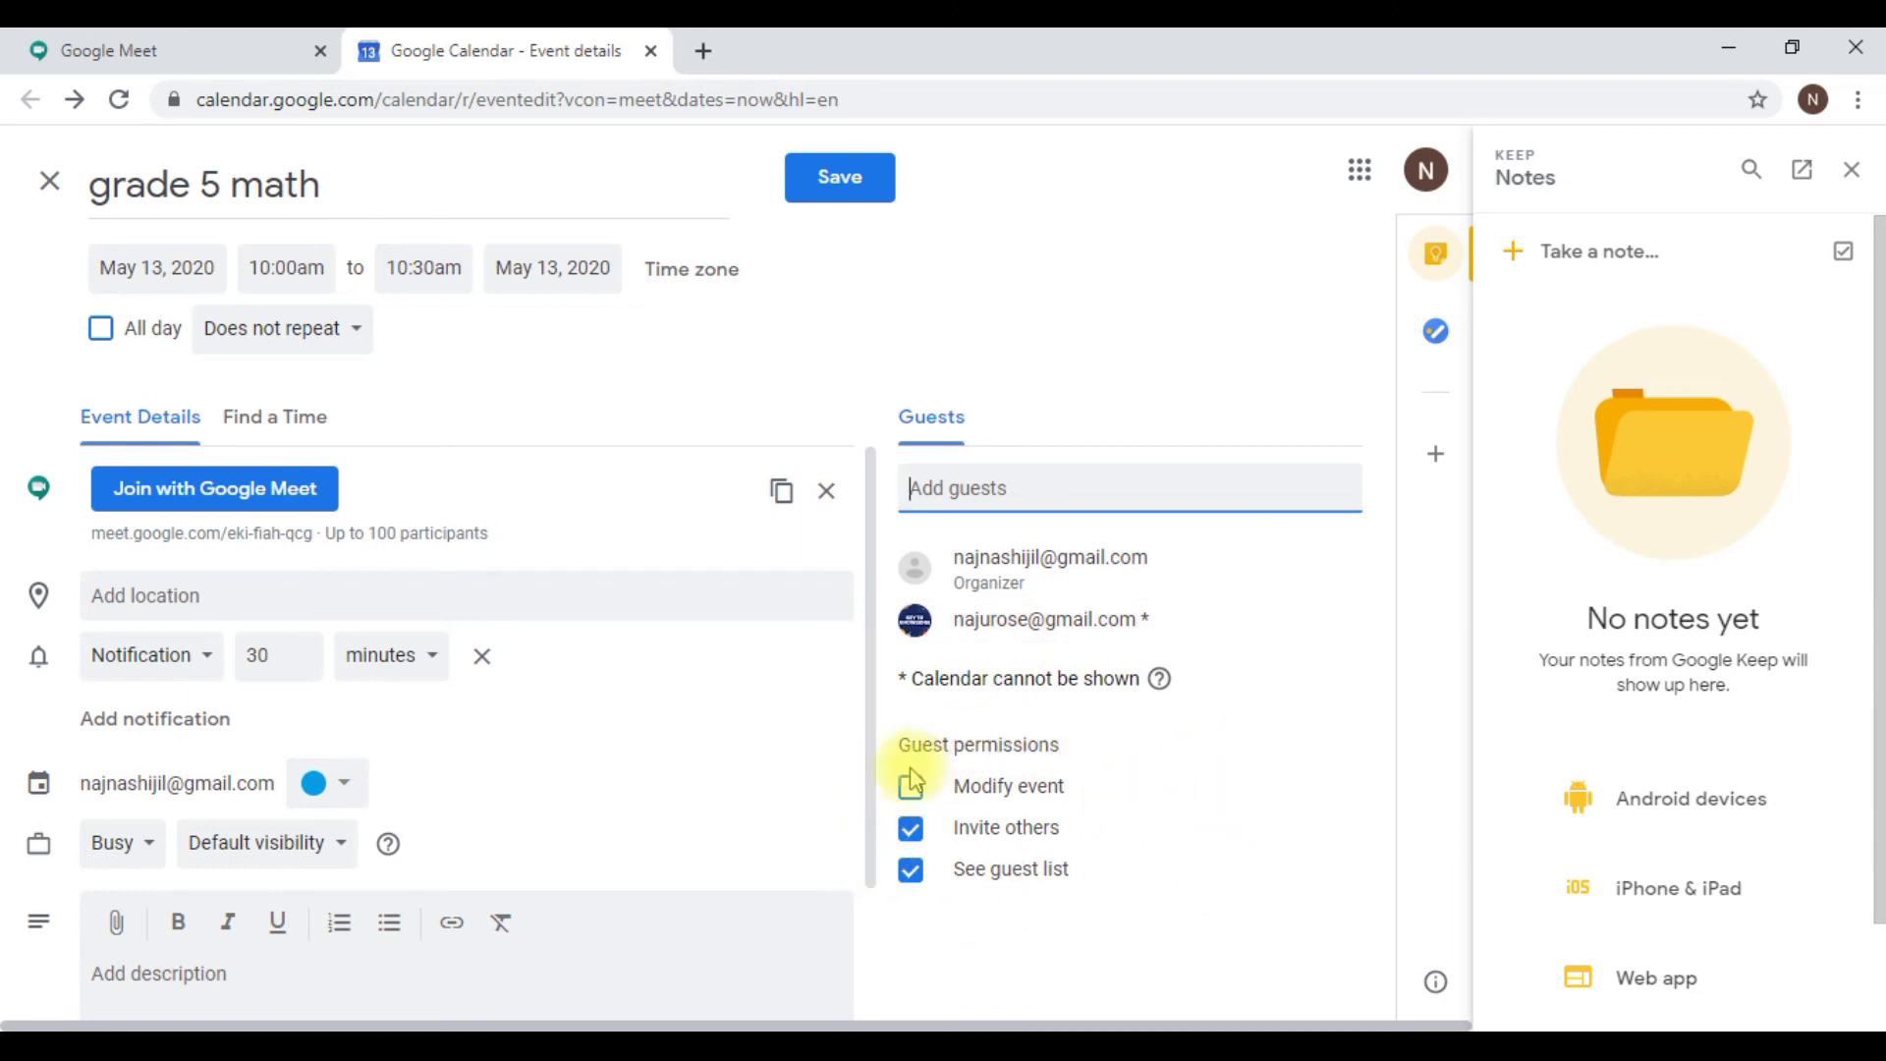
left_click(911, 830)
left_click(912, 870)
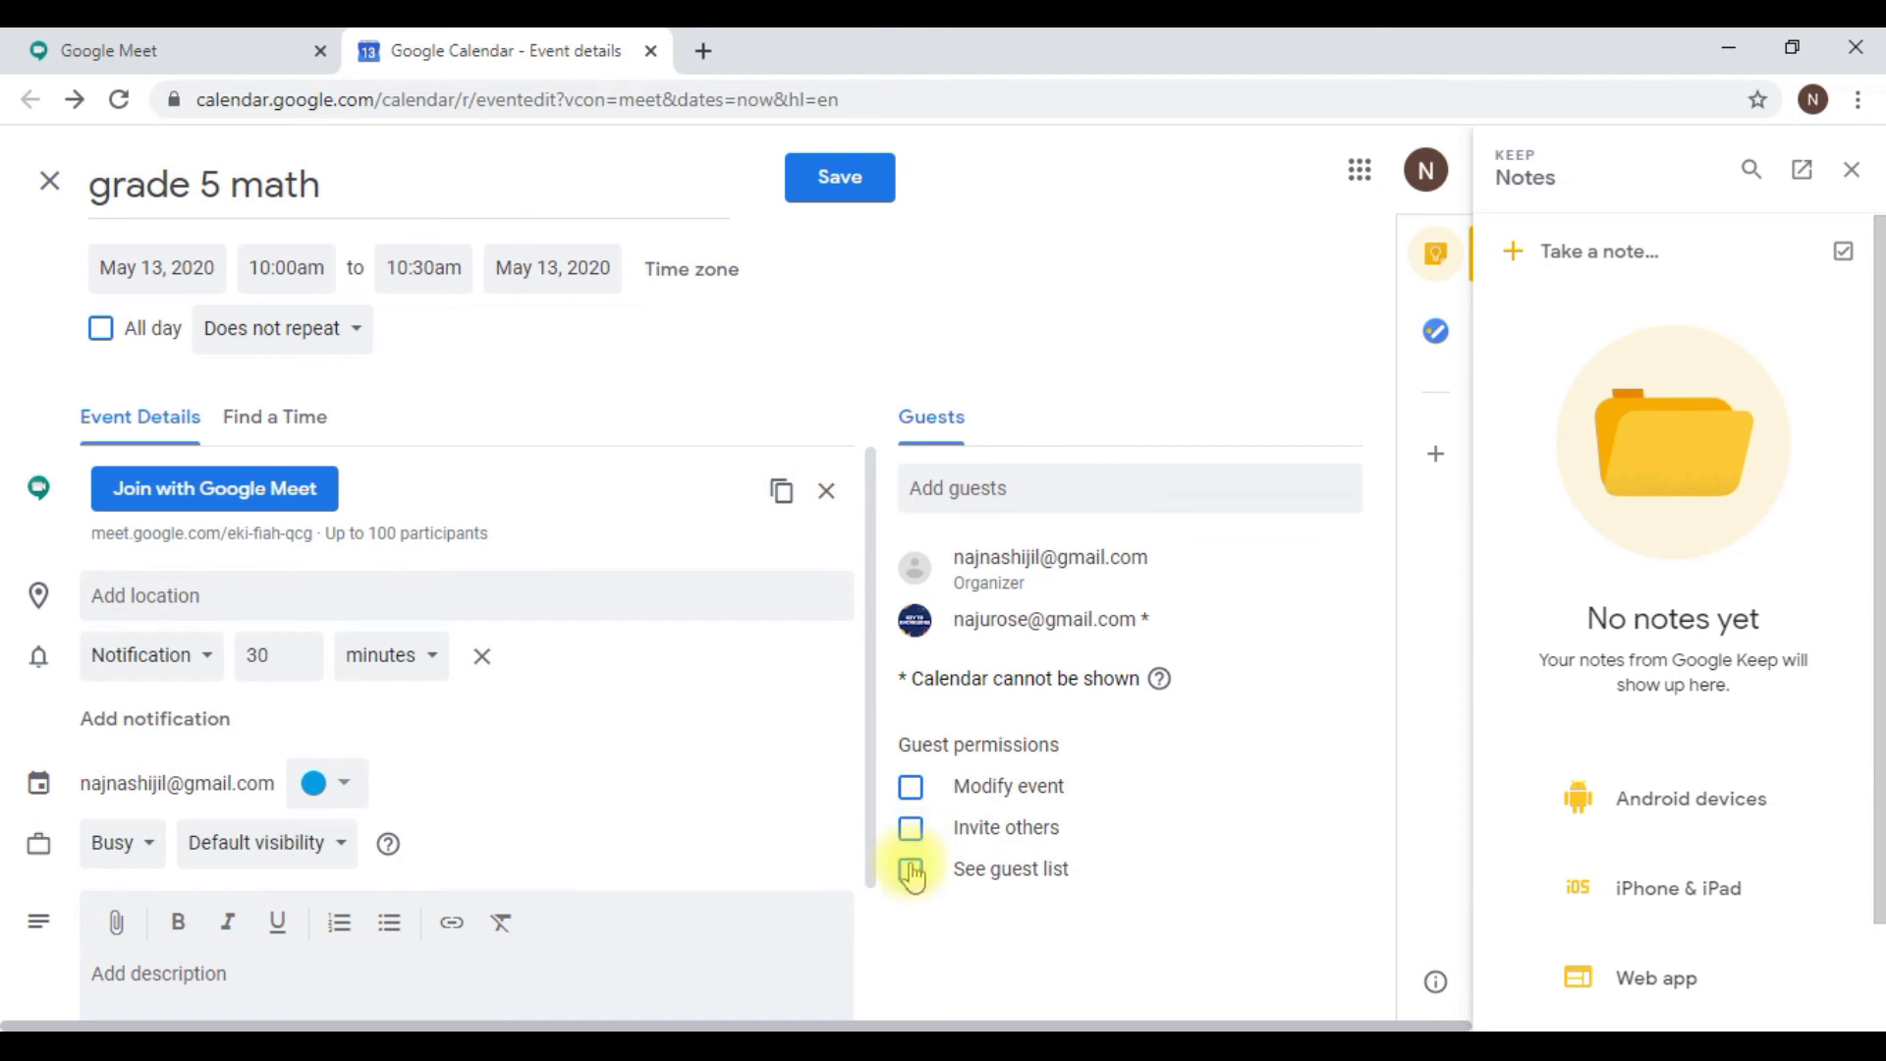
Save the event and send invitation emails to the Google Calendar guests.
left_click(873, 182)
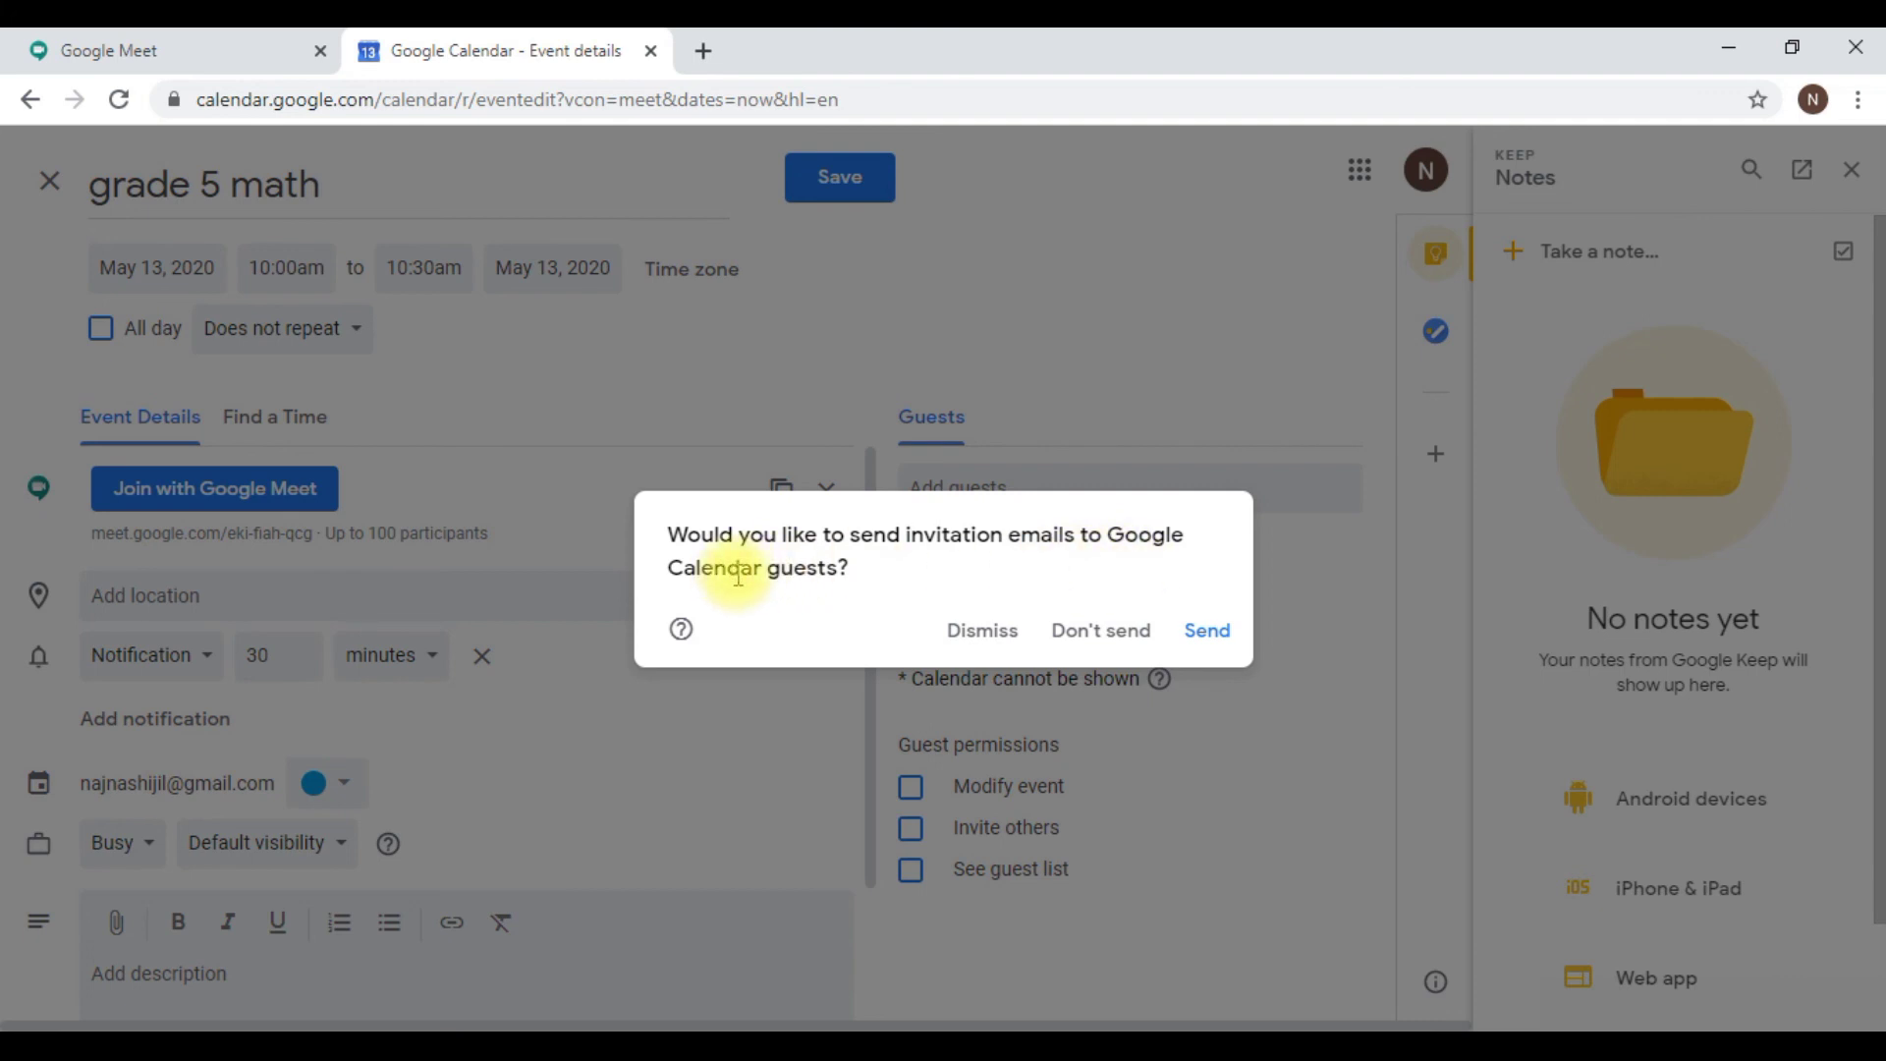
left_click(1207, 631)
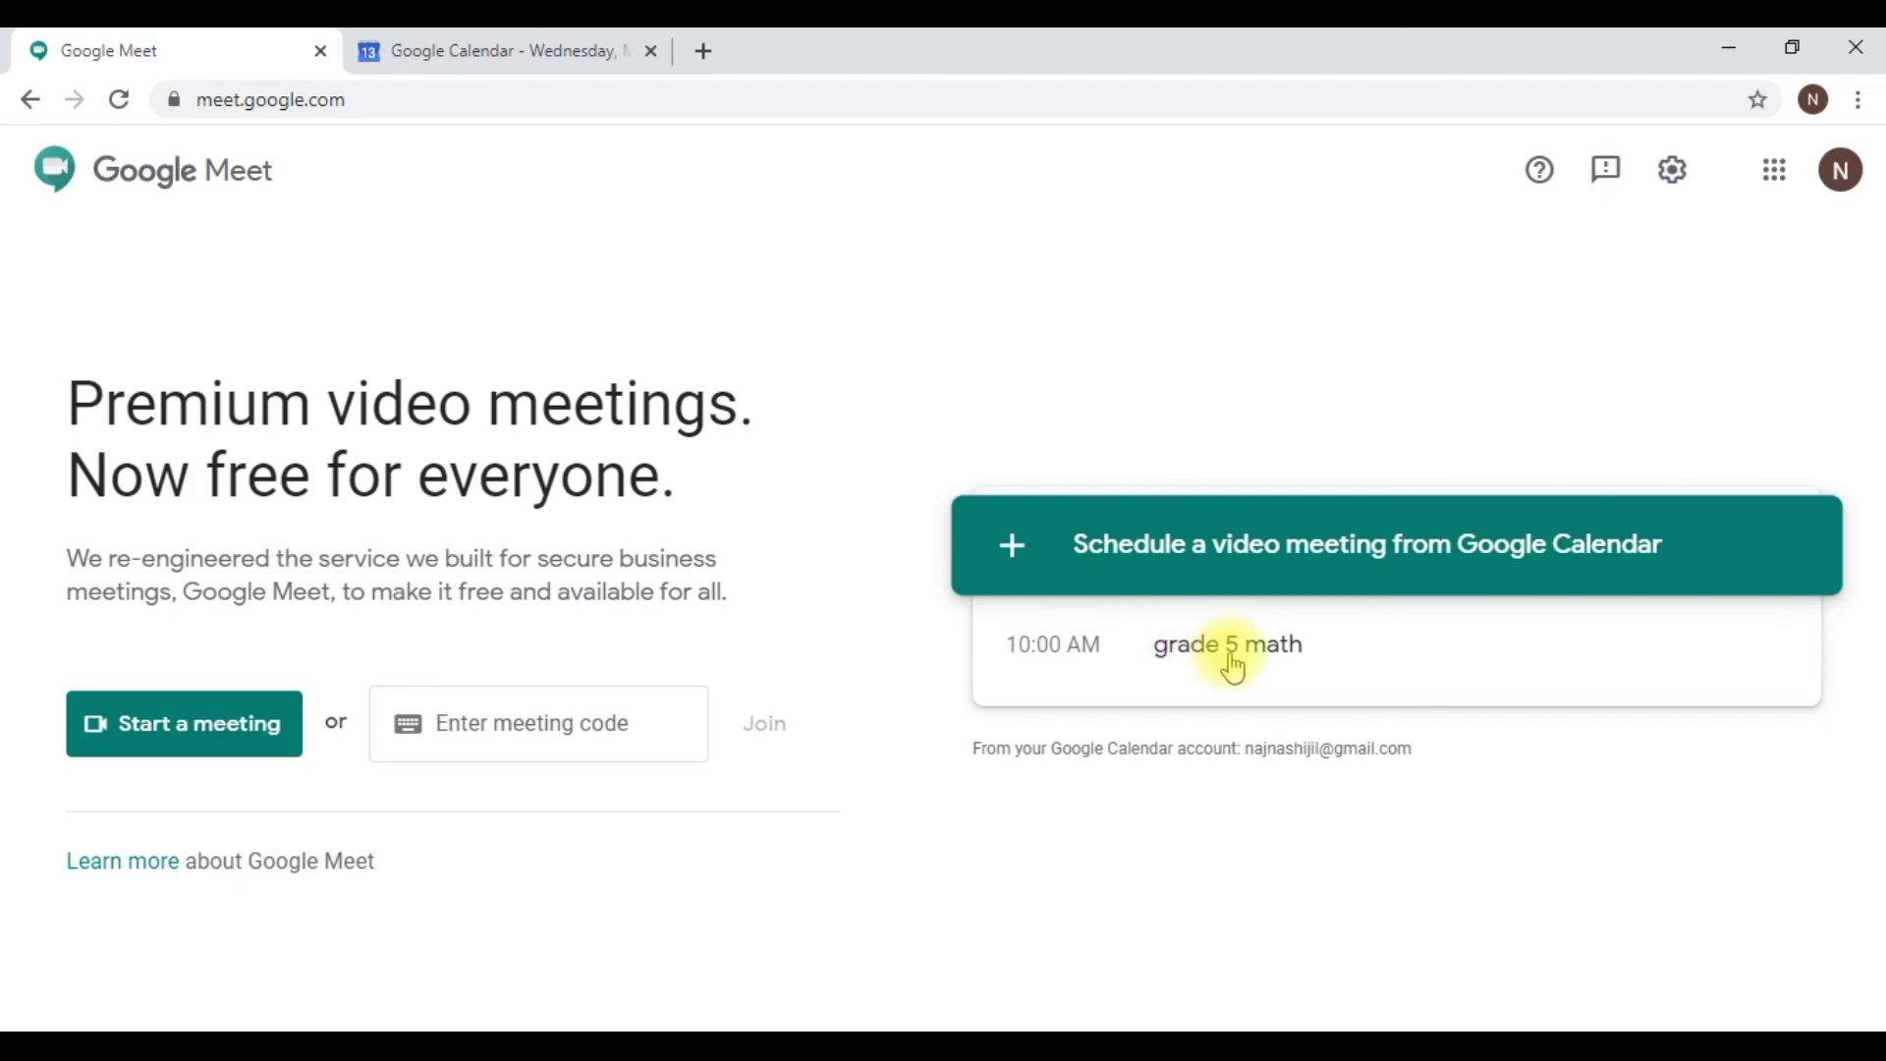
Join the scheduled grade 5 math meeting from the Google Meet home page.
left_click(1231, 658)
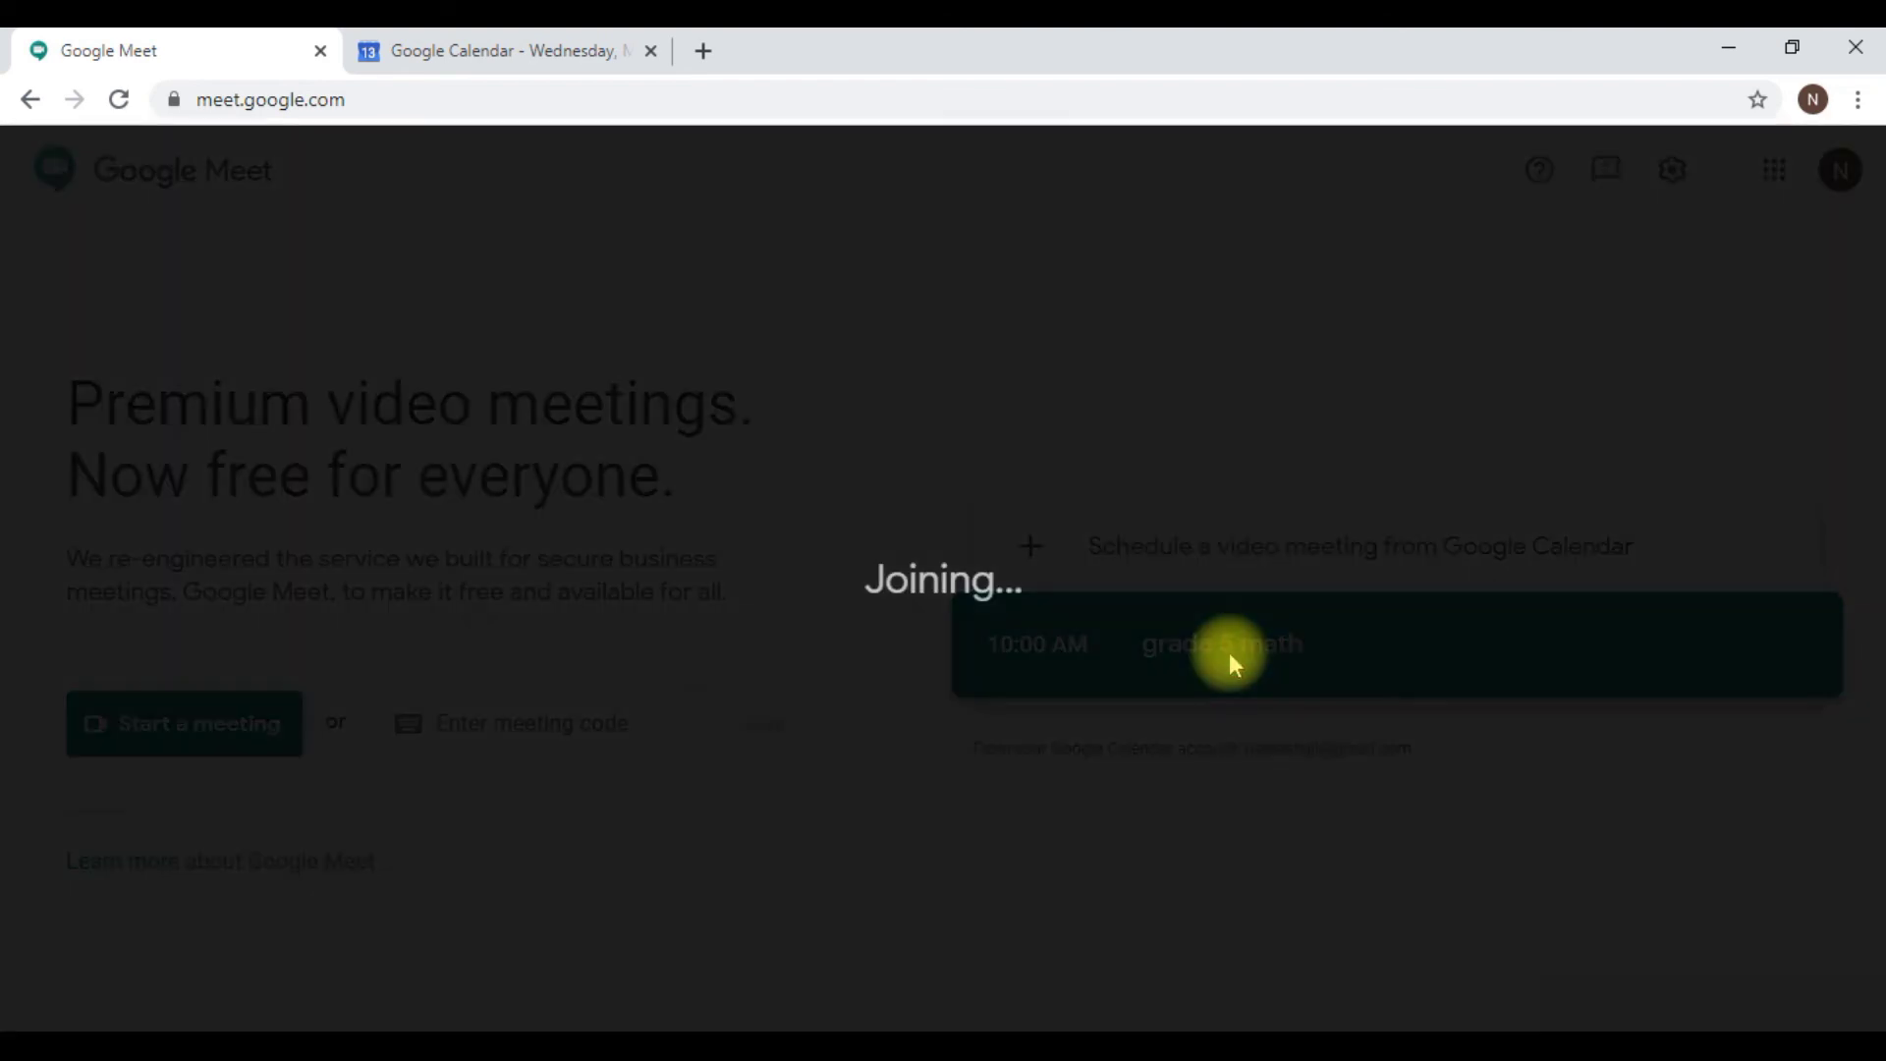